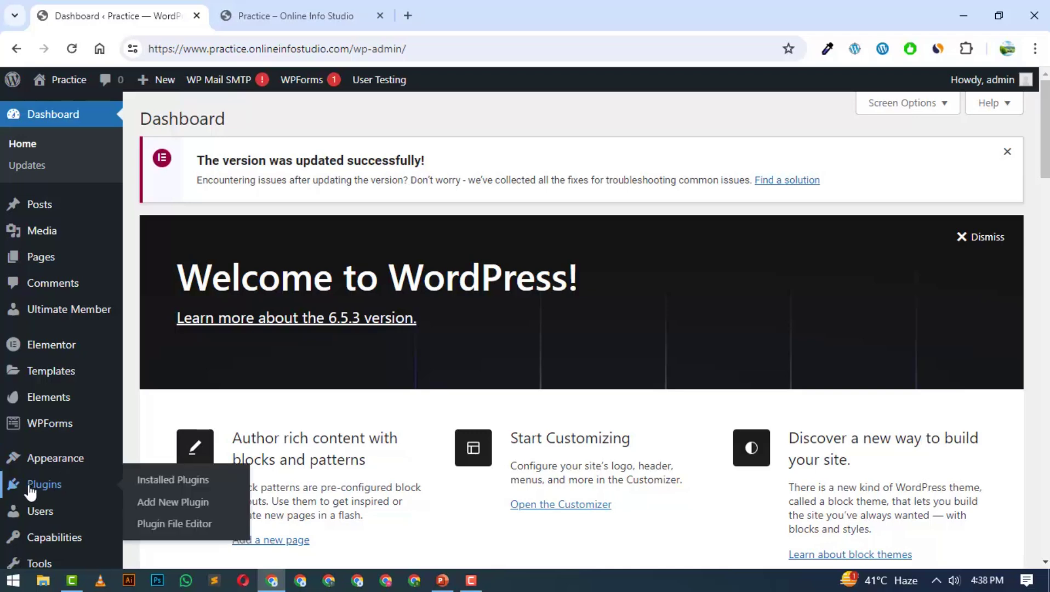
Open the Practice site's home page in the Elementor editor in a new browser tab
left_click(304, 8)
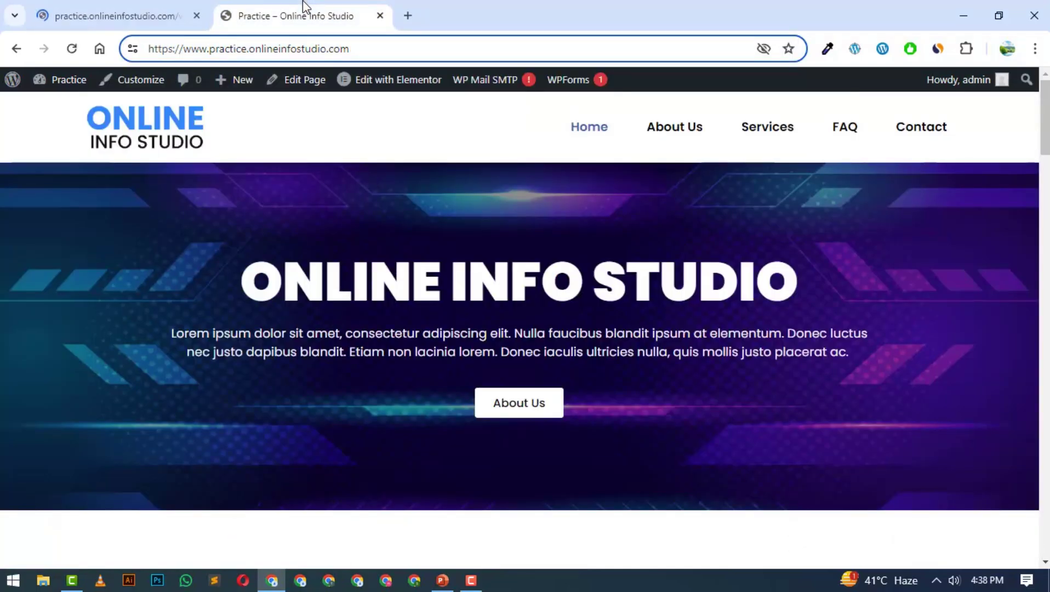
scroll(291, 193, "down", 1)
scroll(290, 193, "down", 6)
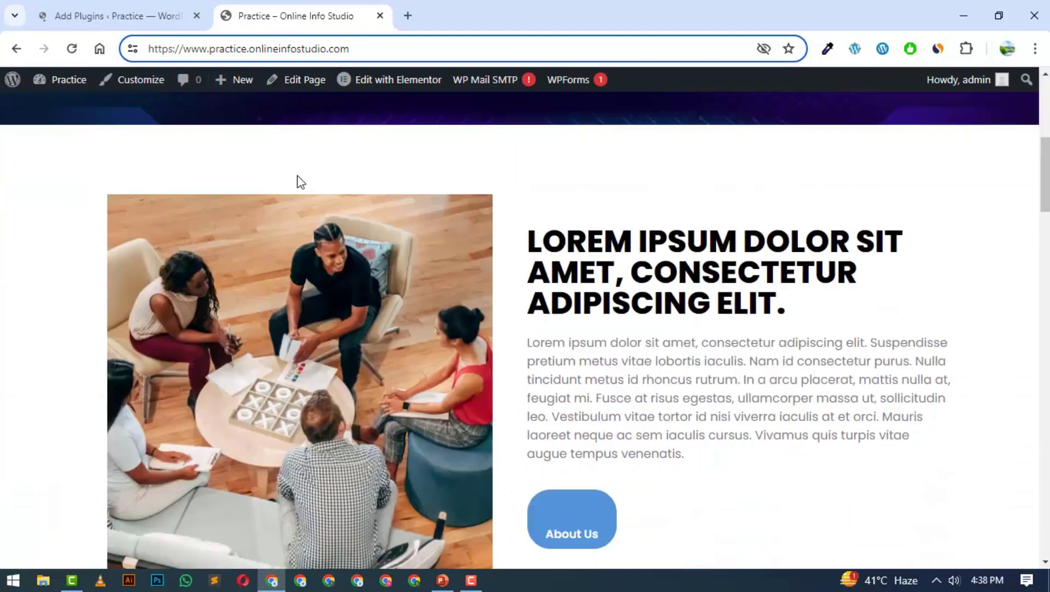
scroll(304, 162, "up", 7)
right_click(408, 84)
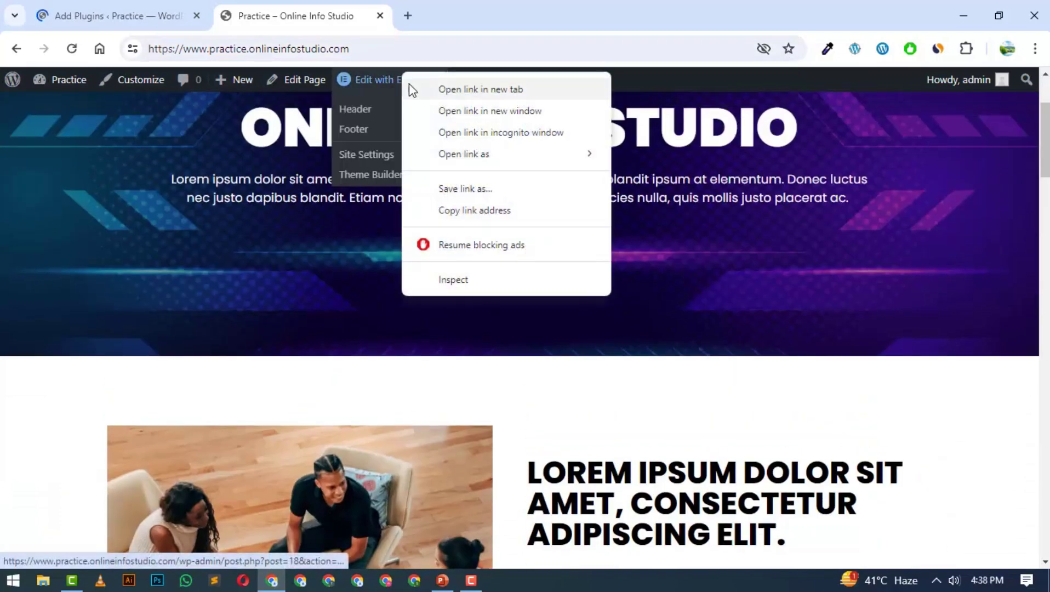
left_click(411, 88)
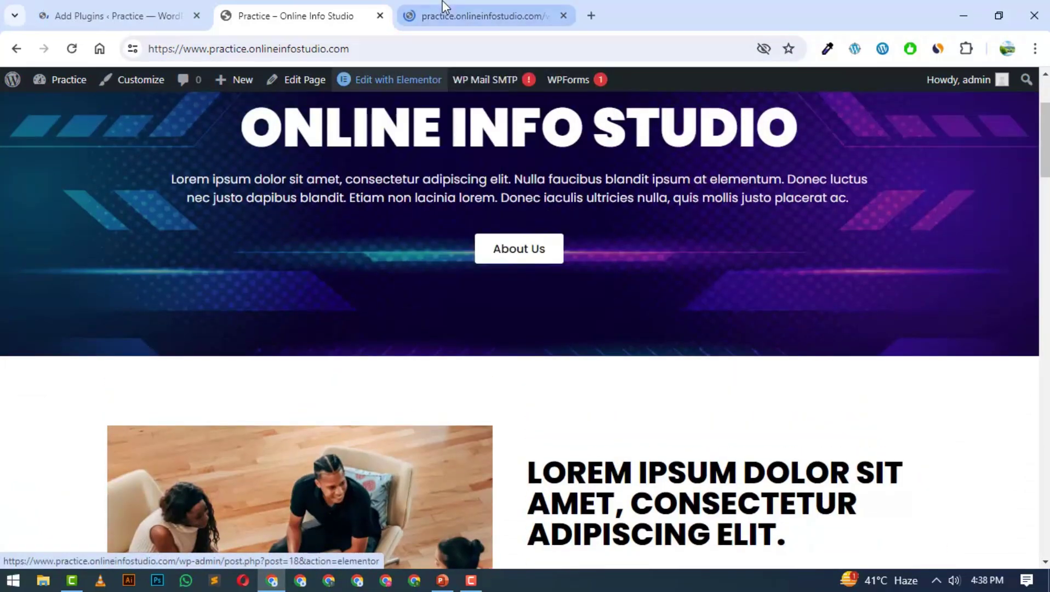
mouse_move(444, 7)
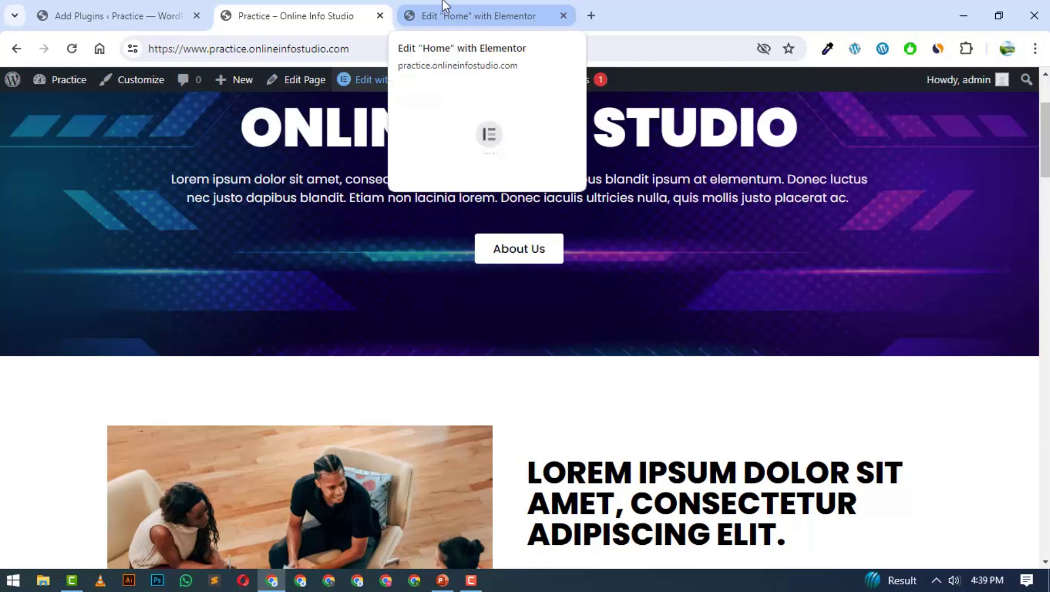
left_click(473, 7)
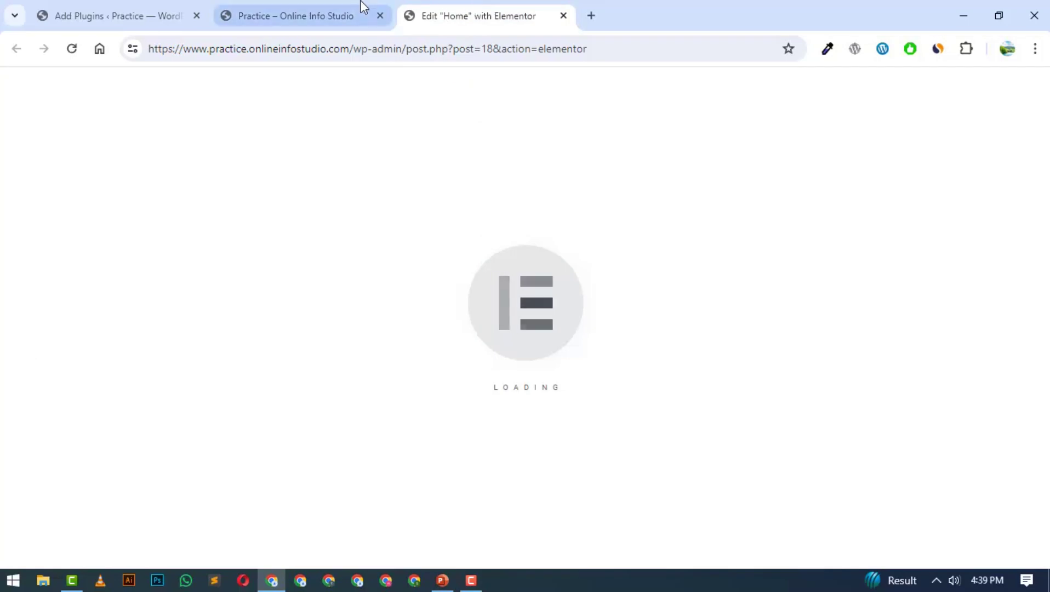
mouse_move(362, 7)
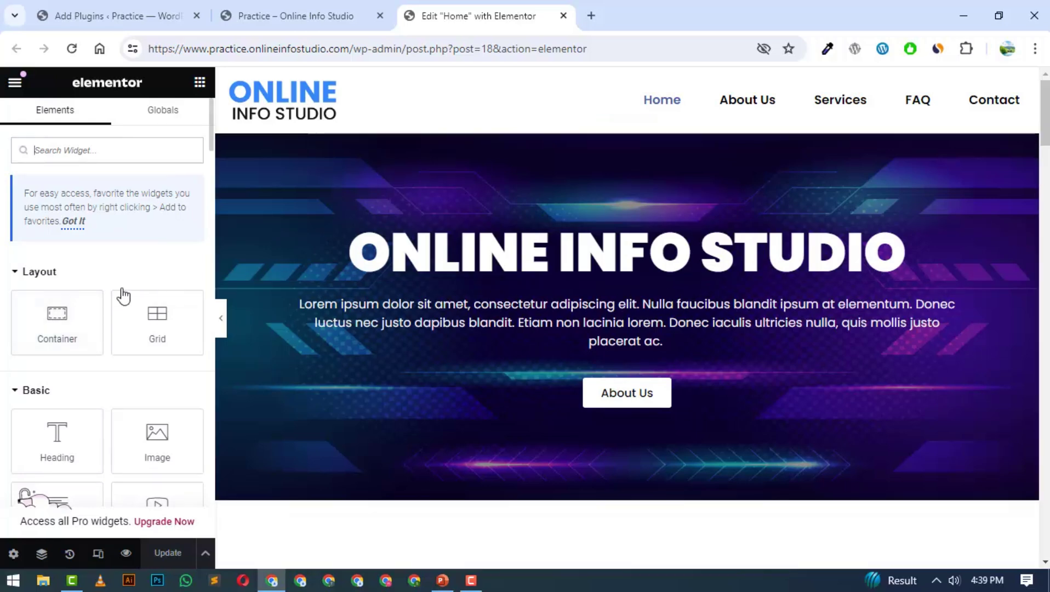
Look through the locked Pro widgets in the Elementor widget list, including the carousel, countdown and button widgets
scroll(123, 296, "down", 10)
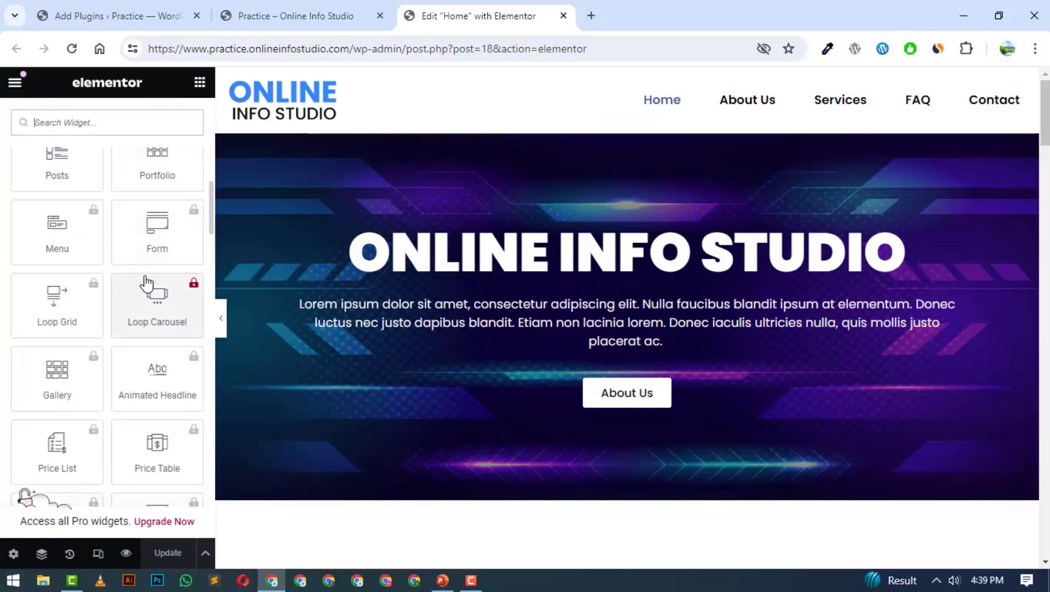
scroll(147, 299, "down", 8)
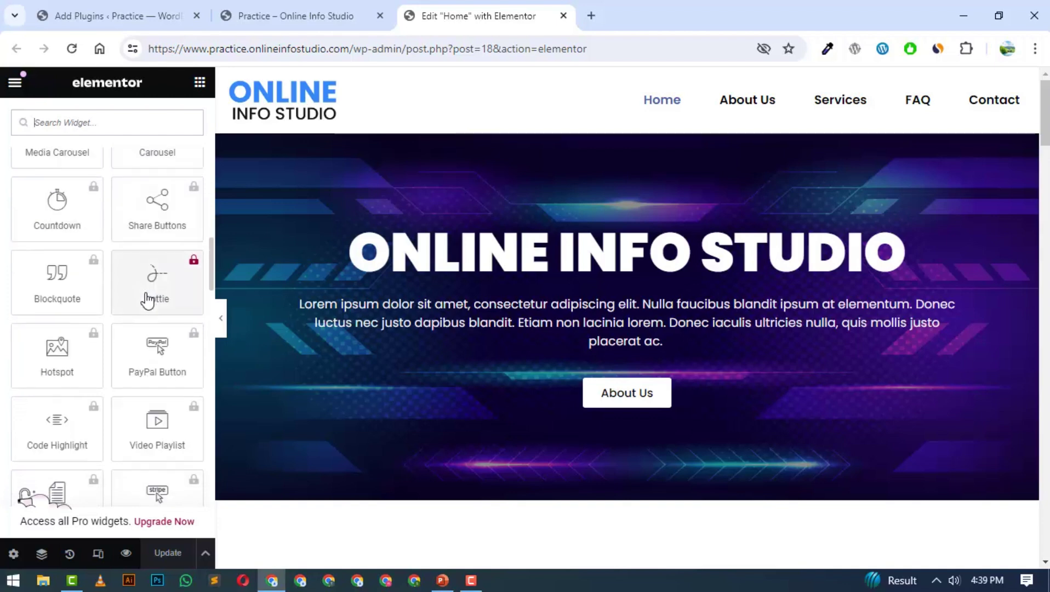
scroll(147, 301, "down", 12)
scroll(147, 300, "up", 10)
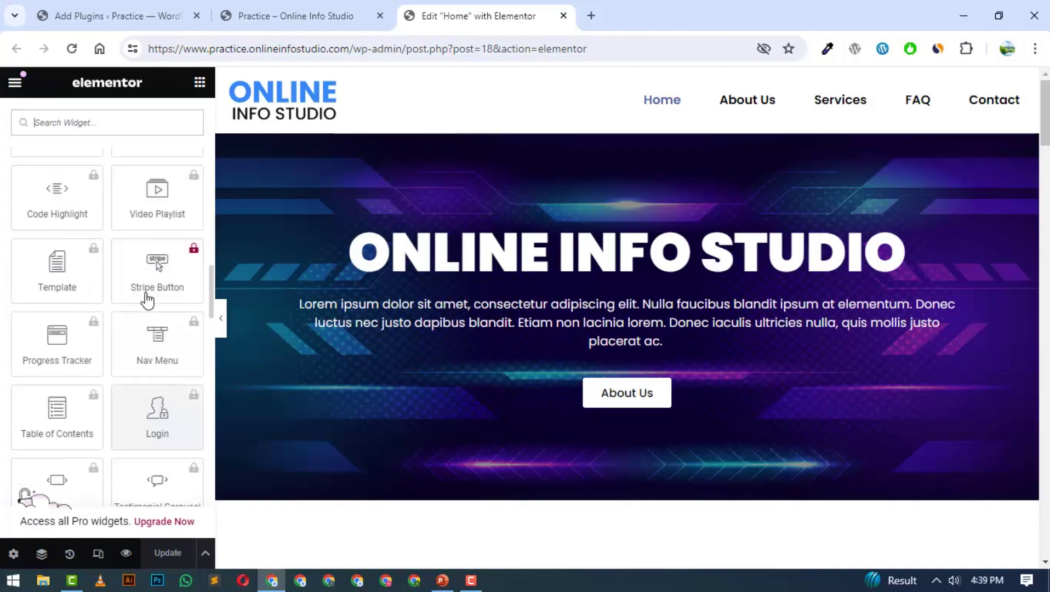
scroll(147, 300, "down", 1)
scroll(163, 300, "up", 2)
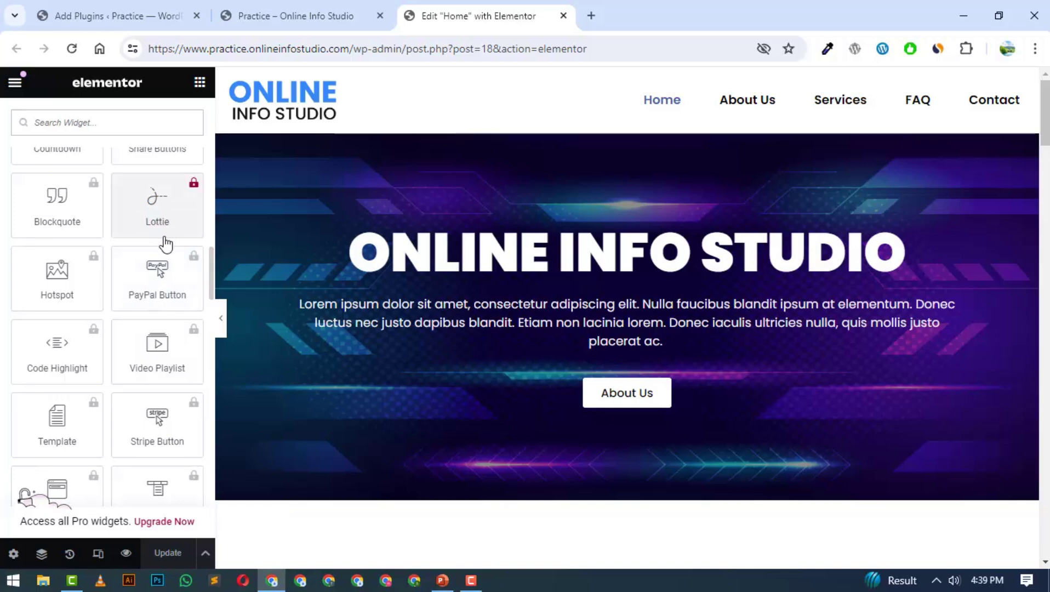
scroll(141, 241, "up", 2)
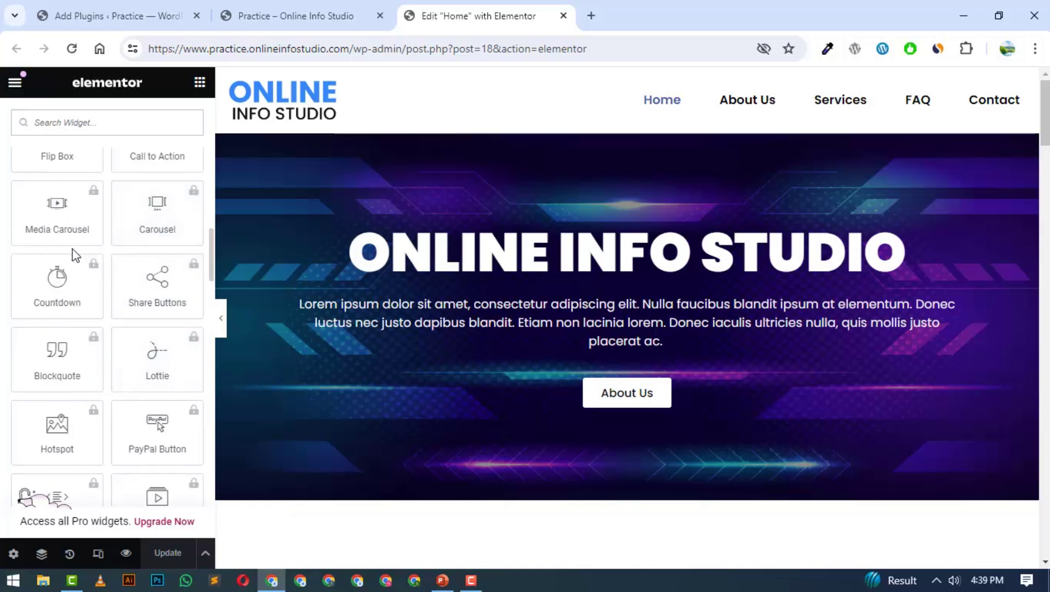
scroll(107, 234, "up", 1)
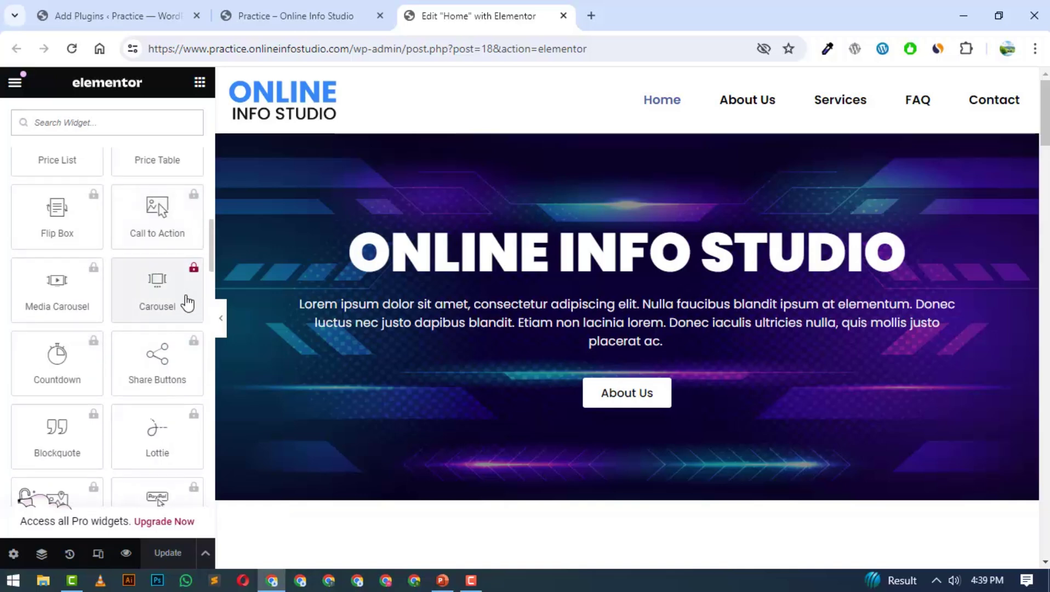
scroll(186, 301, "up", 15)
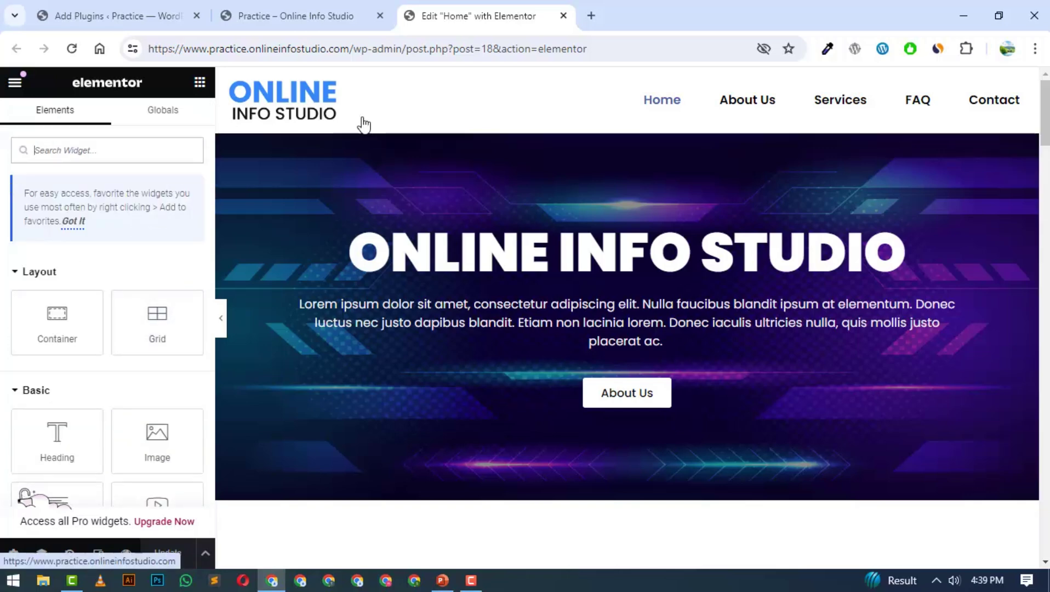
Collapse the Pro widget category and look through the Basic and General widgets available for free
scroll(106, 240, "down", 4)
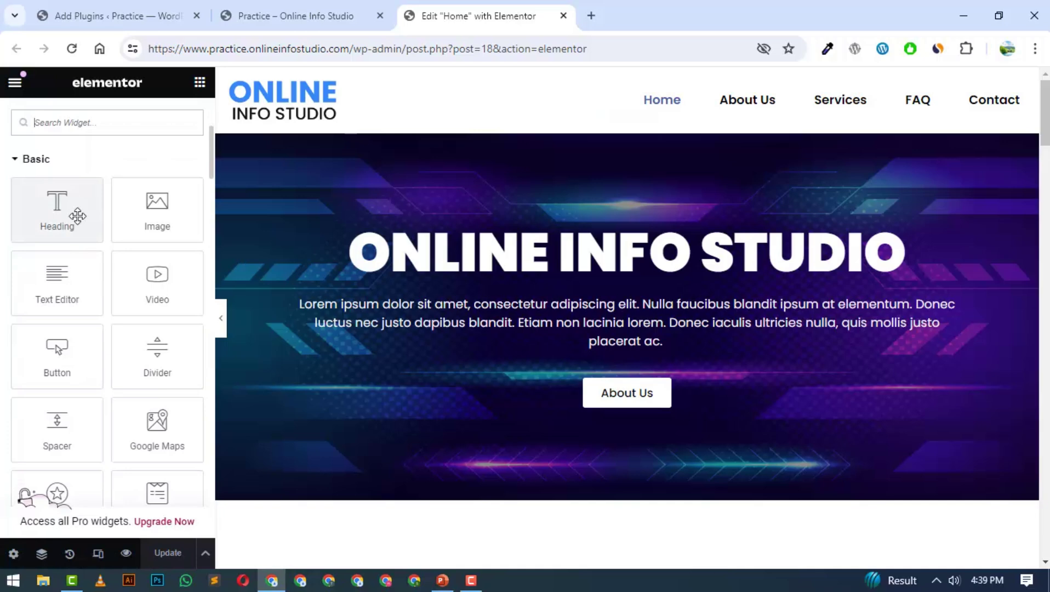
scroll(77, 216, "down", 4)
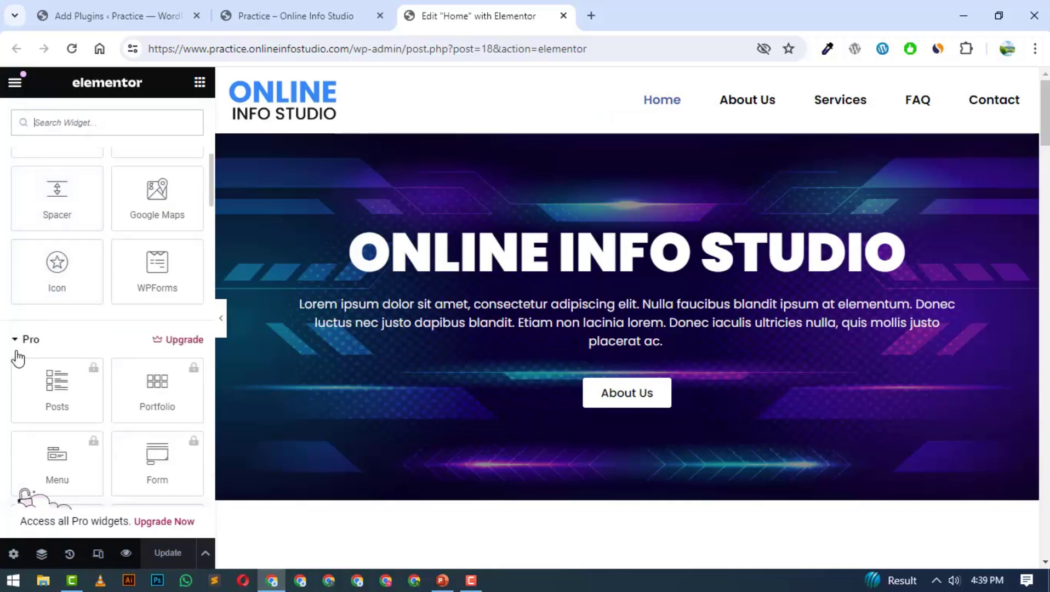
left_click(16, 342)
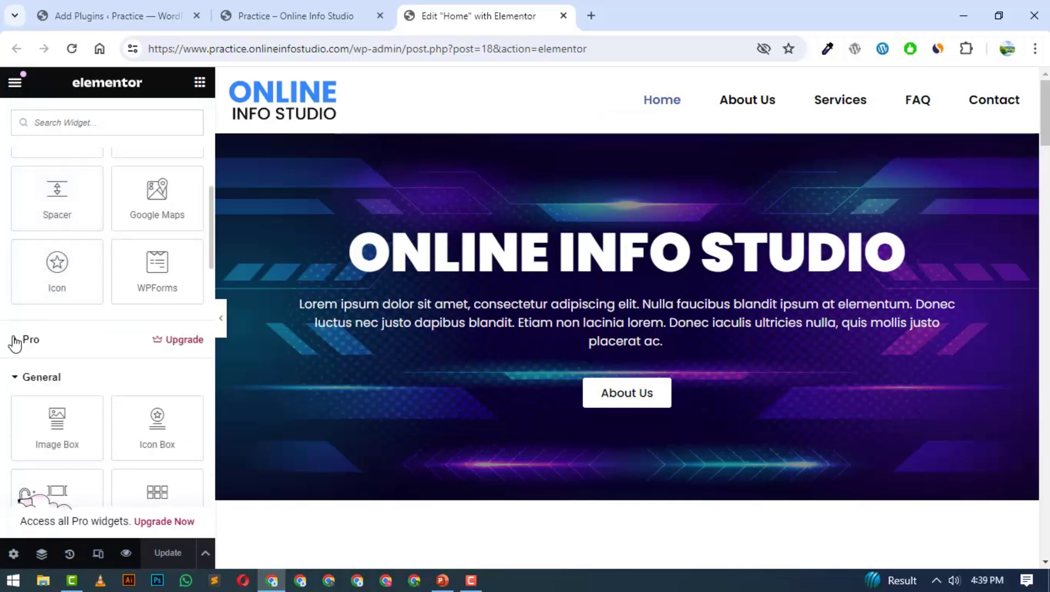
scroll(47, 332, "down", 4)
scroll(86, 236, "down", 8)
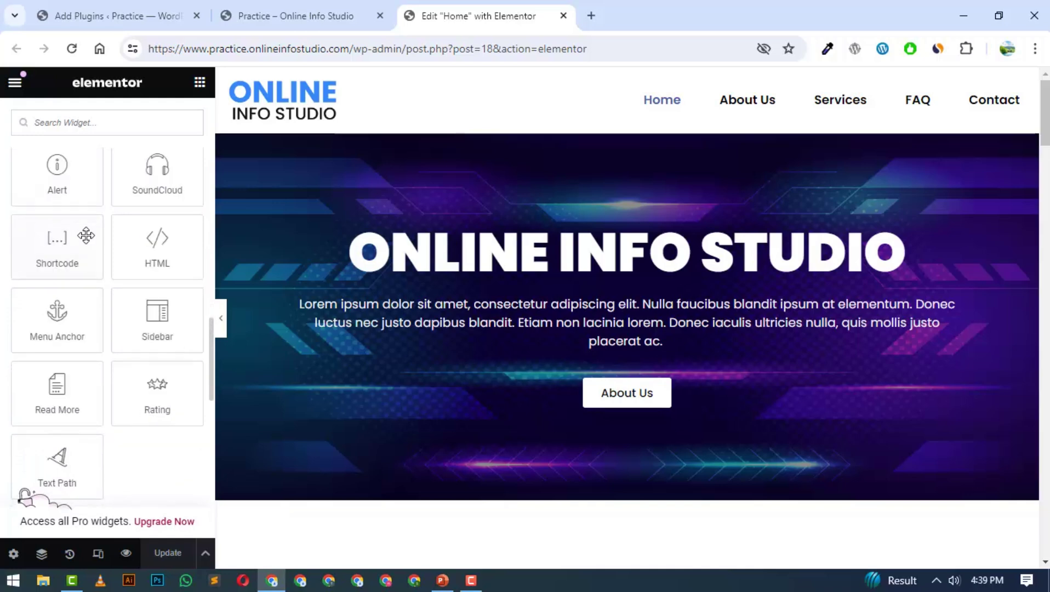
scroll(86, 235, "down", 4)
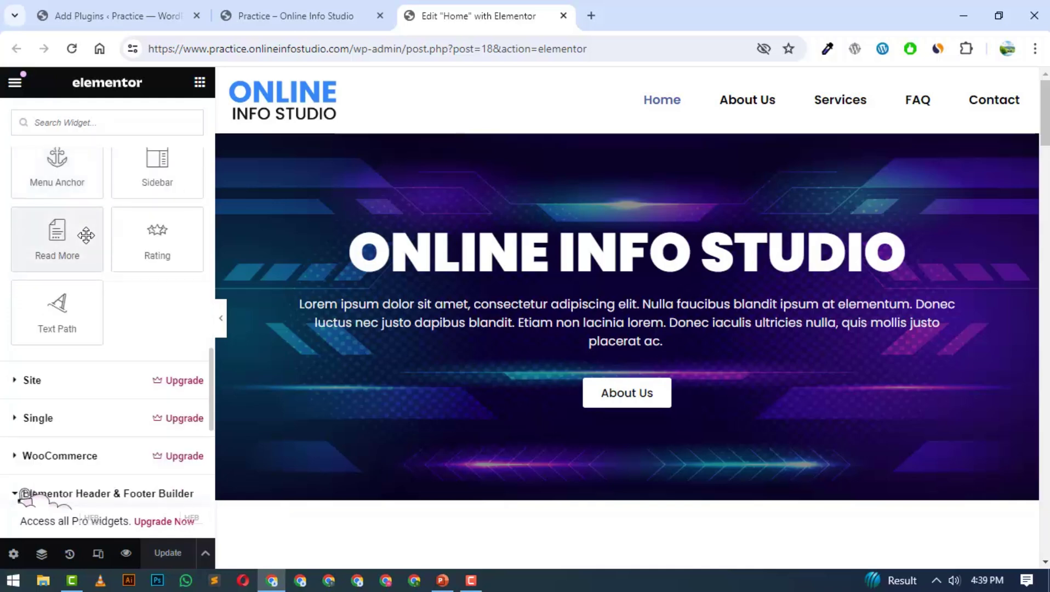
scroll(86, 235, "up", 15)
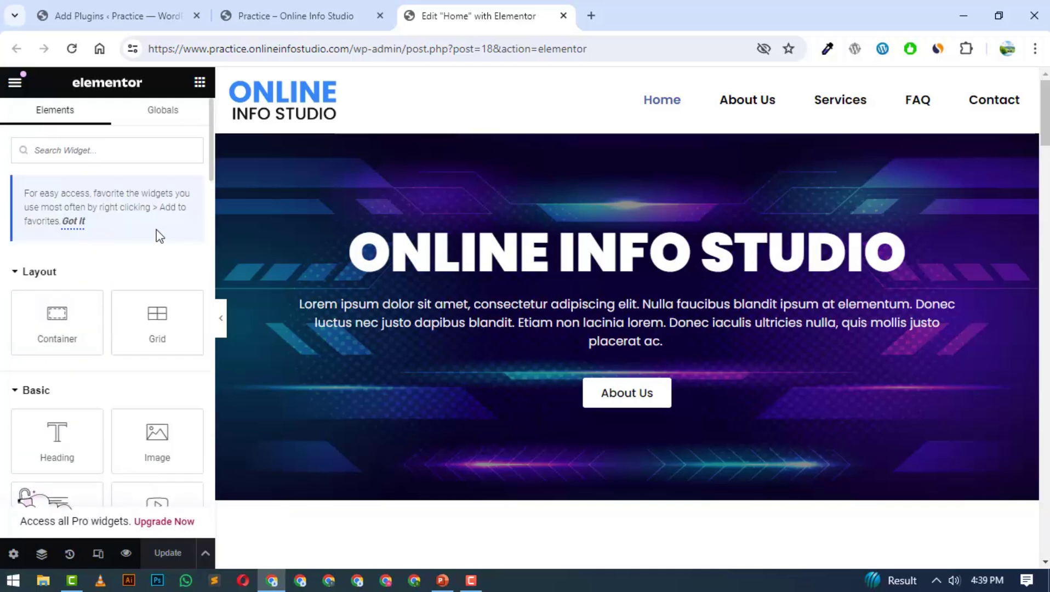
Search the WordPress plugin directory for "elementor" on the Add Plugins page
left_click(89, 13)
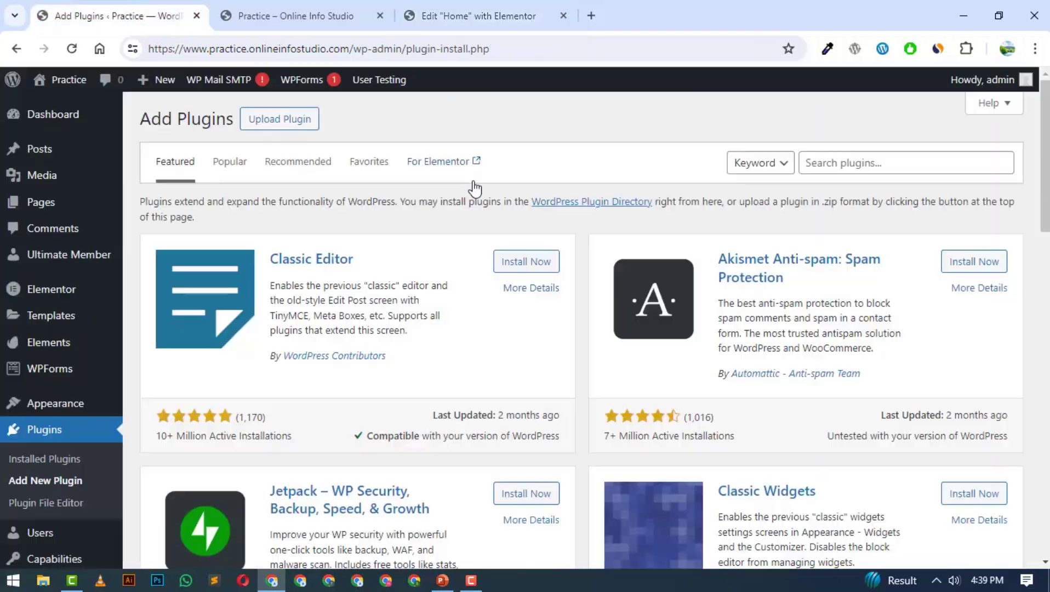
left_click(866, 165)
type("elementor")
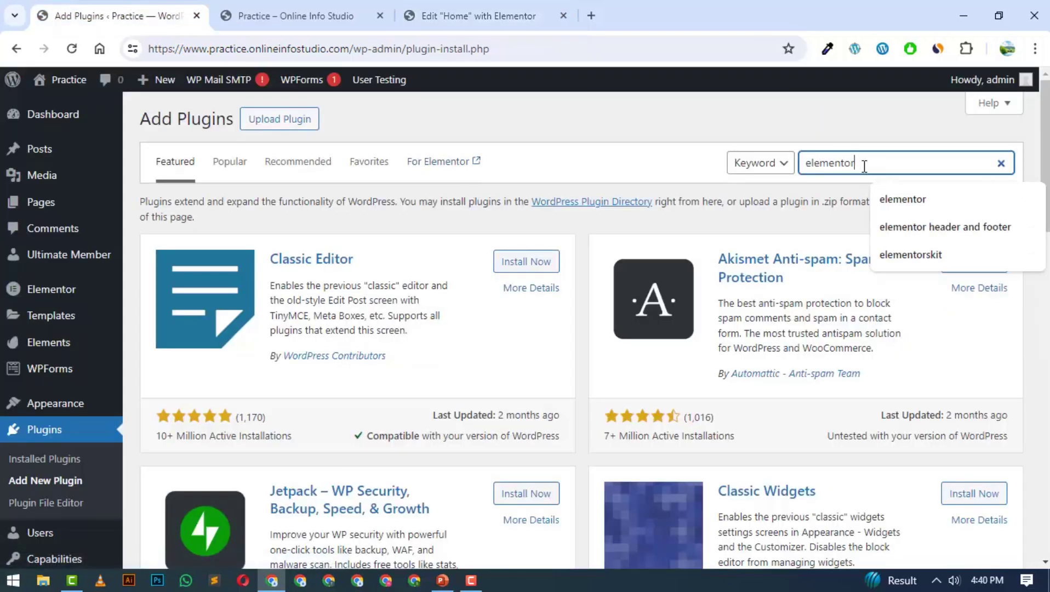
key("Return")
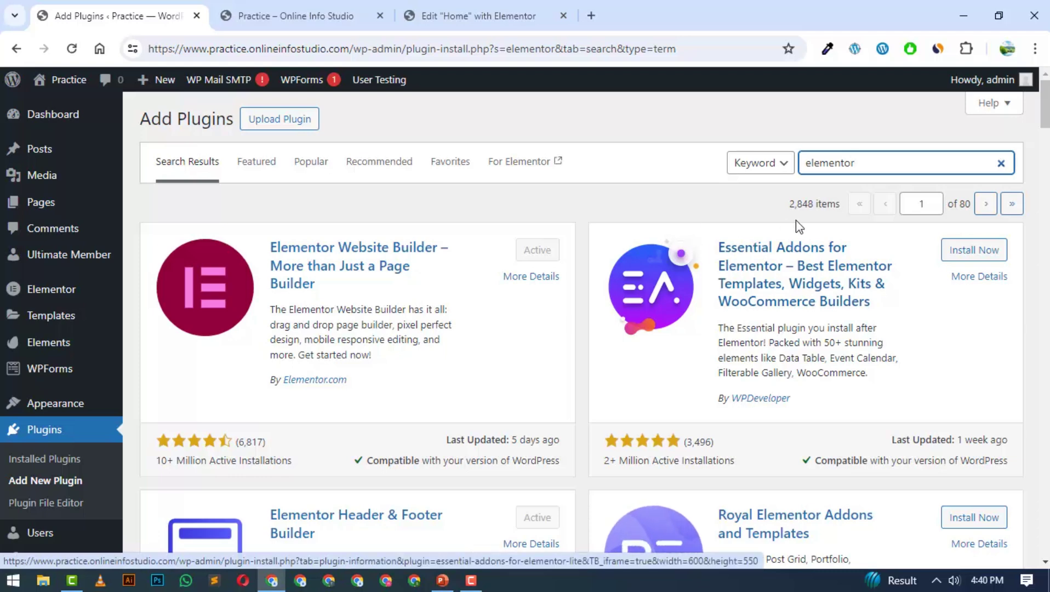
Install and activate the Essential Addons for Elementor plugin by WPDeveloper
left_click(957, 251)
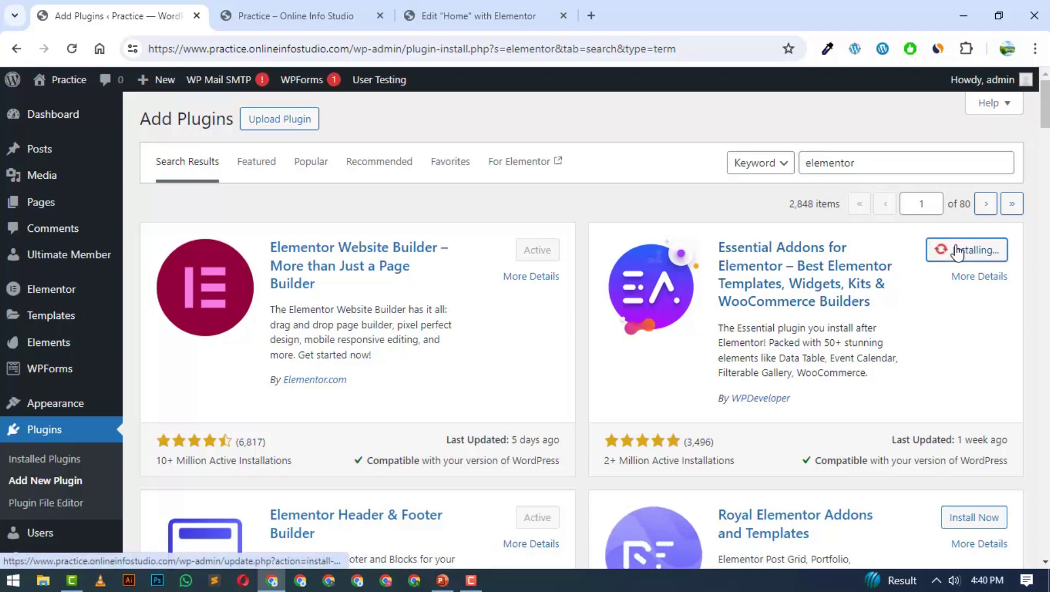
scroll(932, 269, "down", 3)
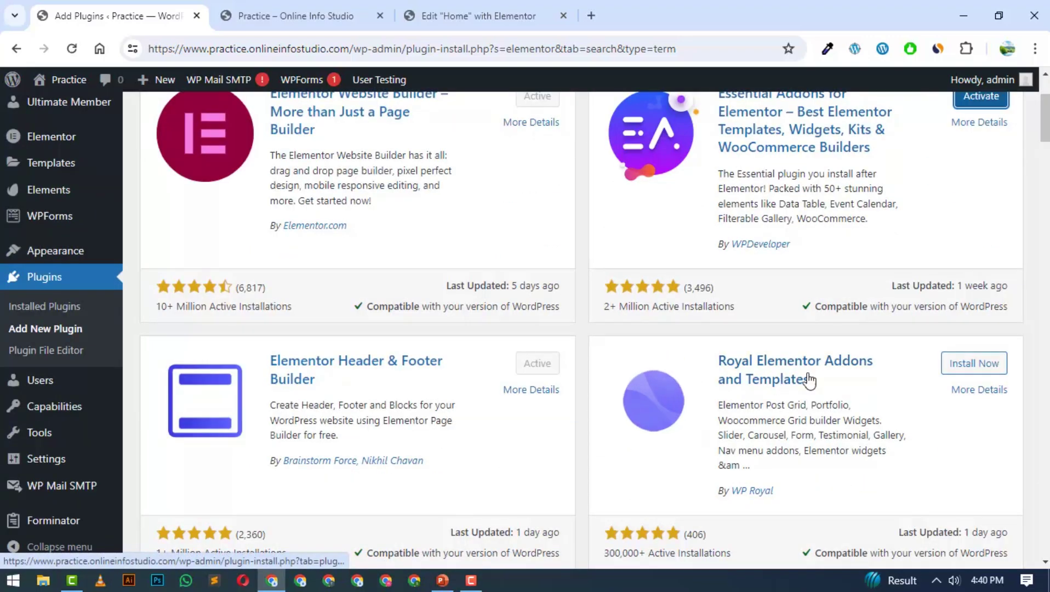
scroll(946, 237, "up", 3)
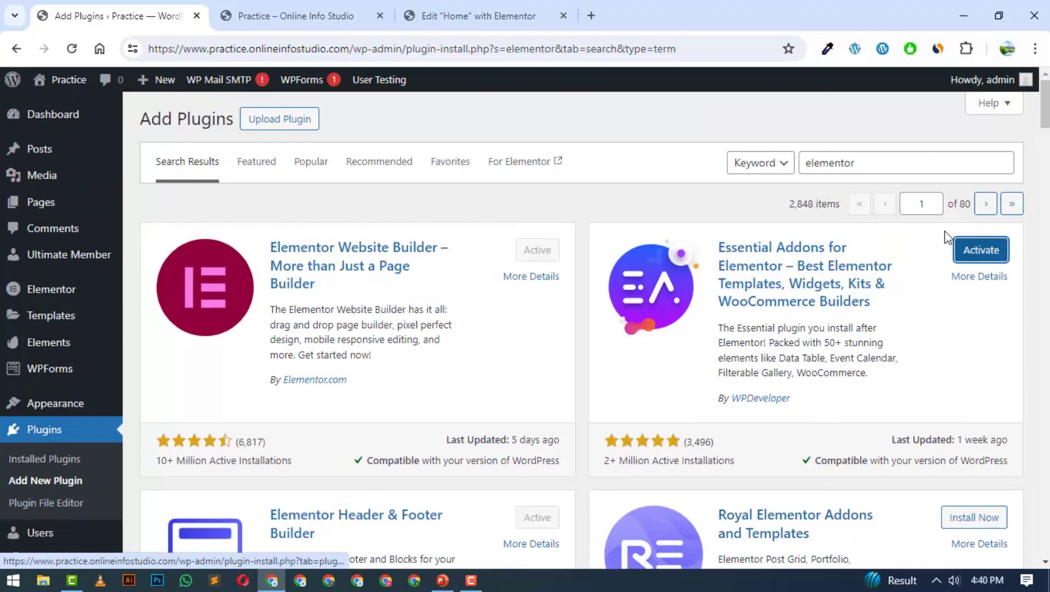
left_click(981, 250)
Install and activate the Royal Elementor Addons and Templates plugin by WP Royal
scroll(943, 260, "down", 2)
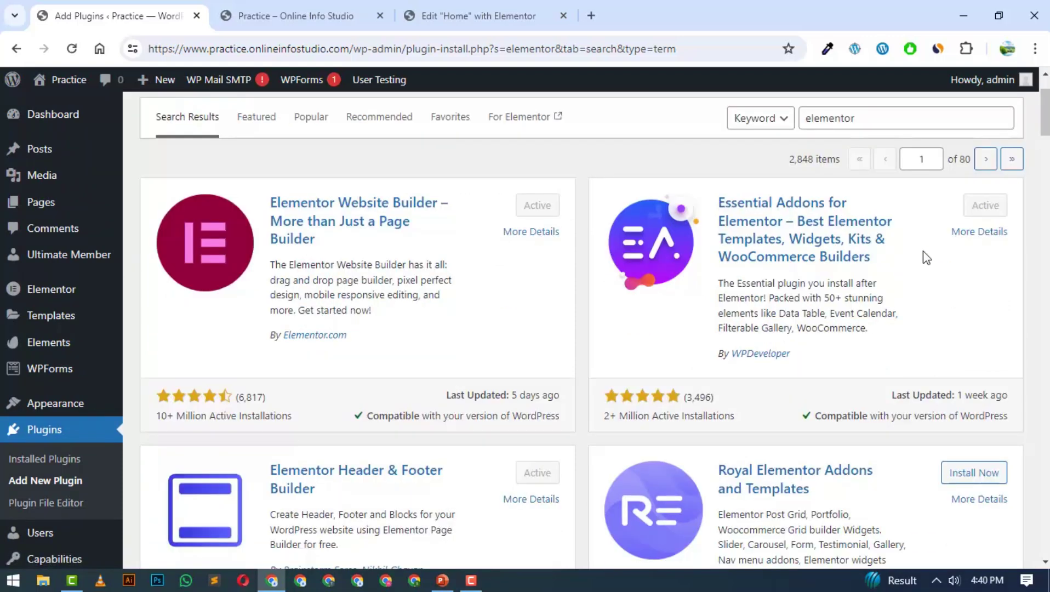
scroll(775, 407, "down", 2)
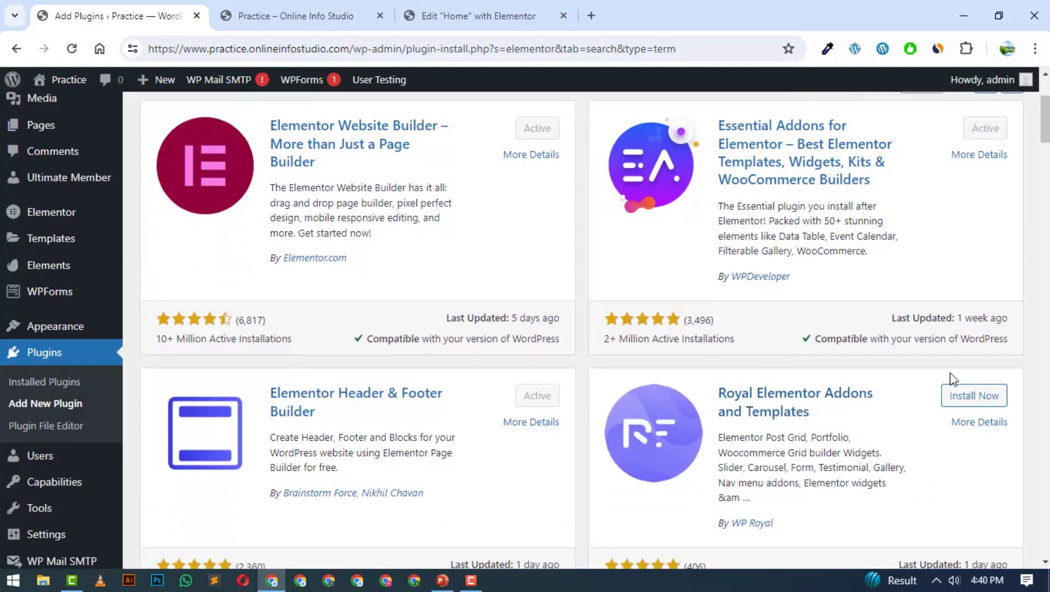
left_click(970, 394)
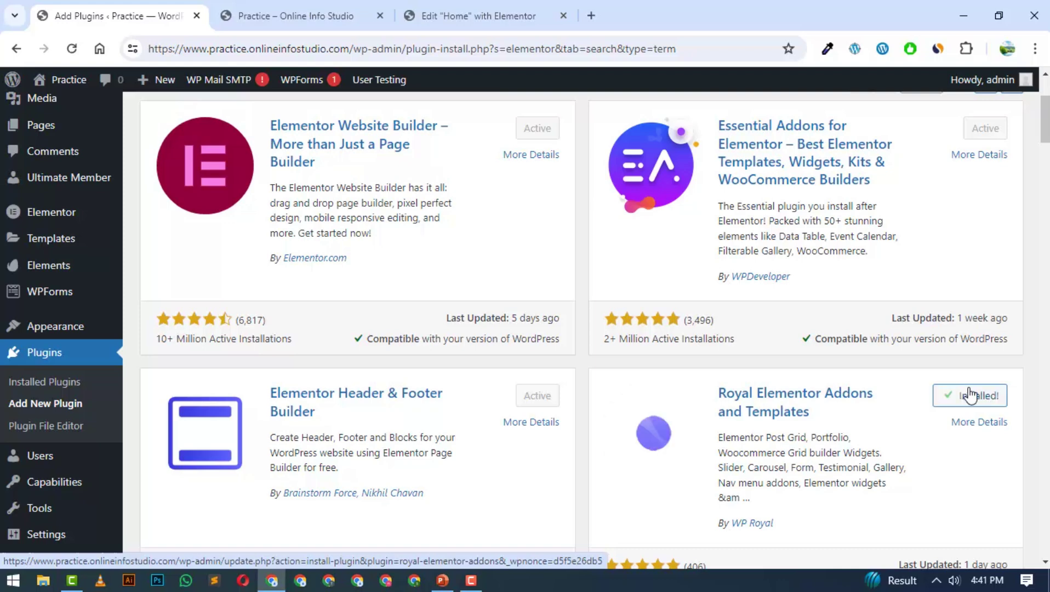
left_click(976, 404)
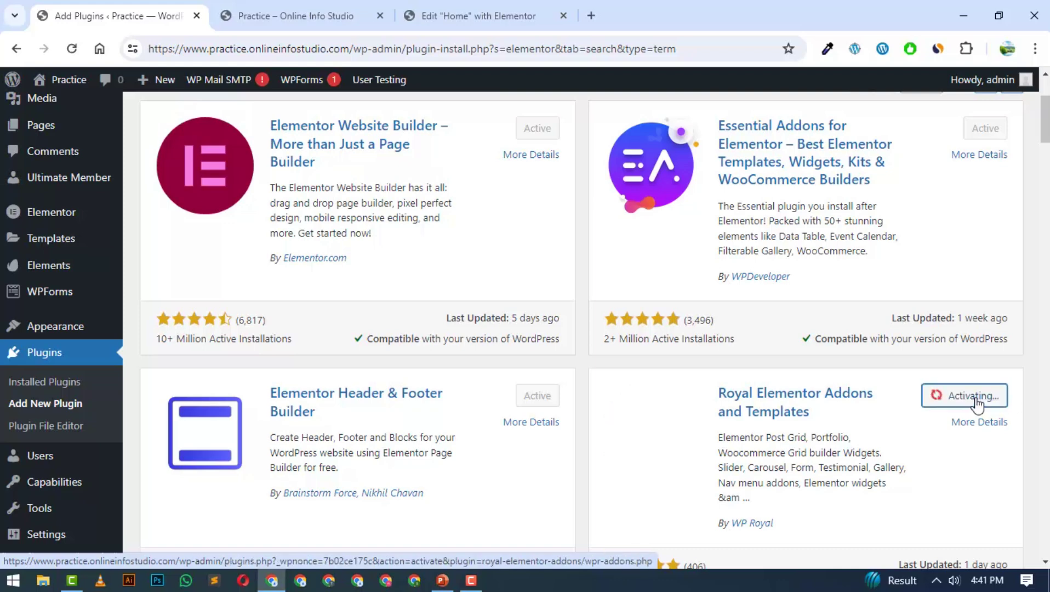
Reload the home page's Elementor editor and check the installed plugins list for Essential Addons and Royal Elementor Addons
left_click(445, 8)
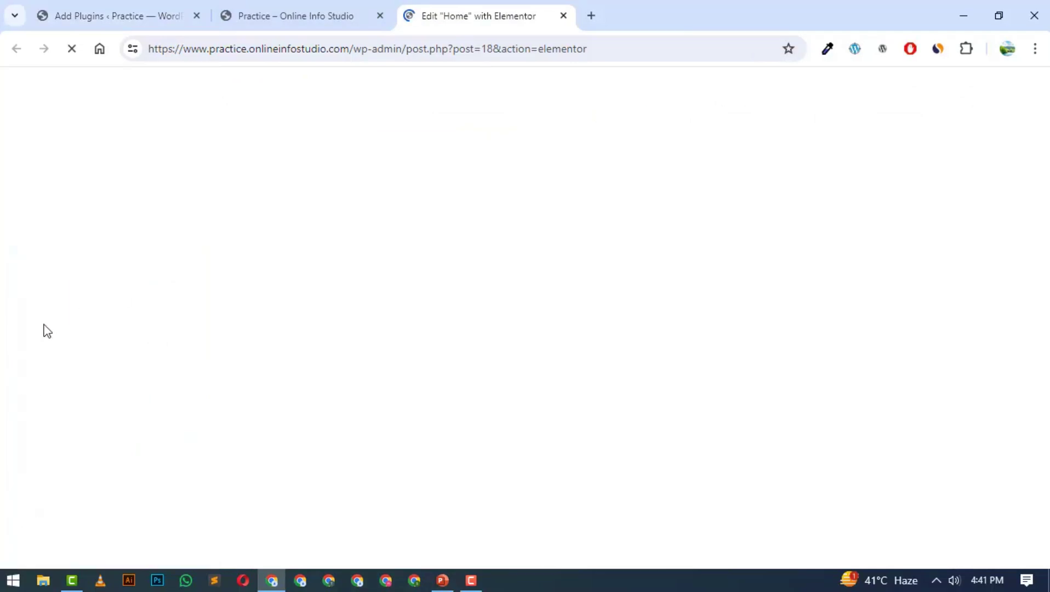
left_click(100, 13)
left_click(44, 383)
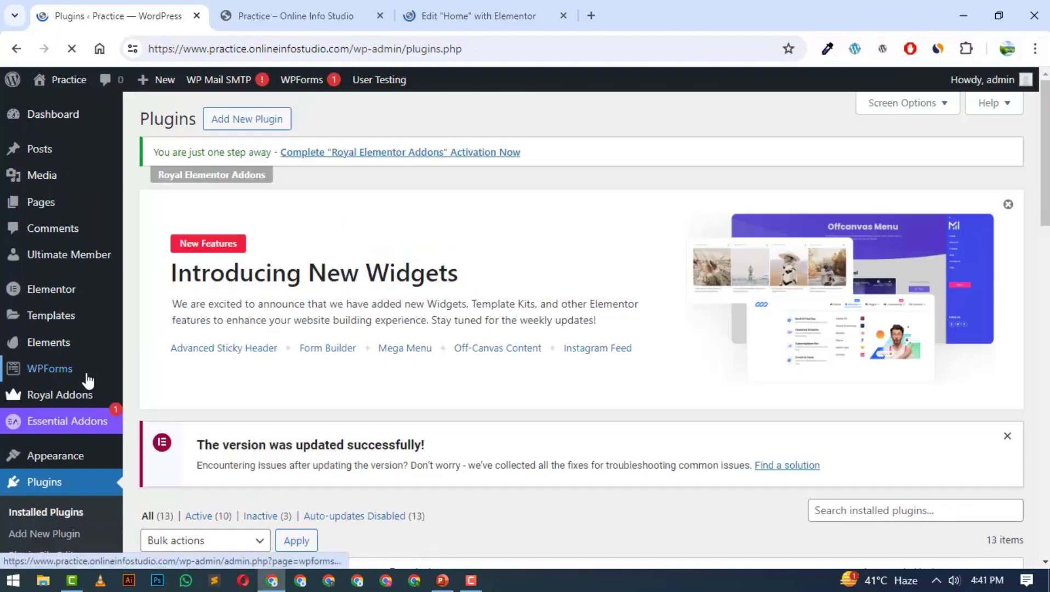
scroll(329, 347, "down", 8)
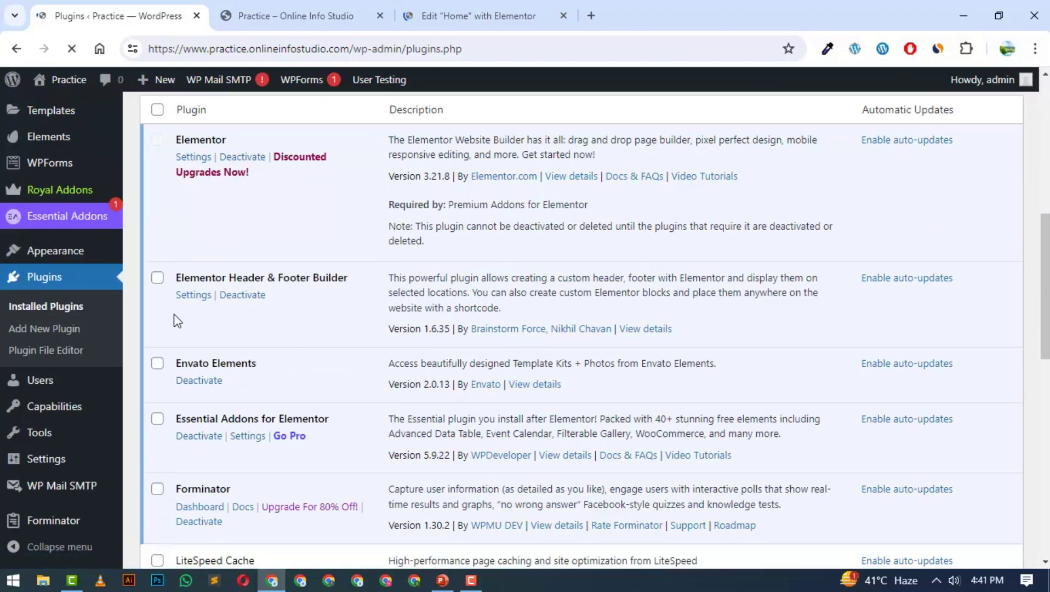
scroll(176, 321, "down", 3)
left_click_drag(375, 253, 335, 277)
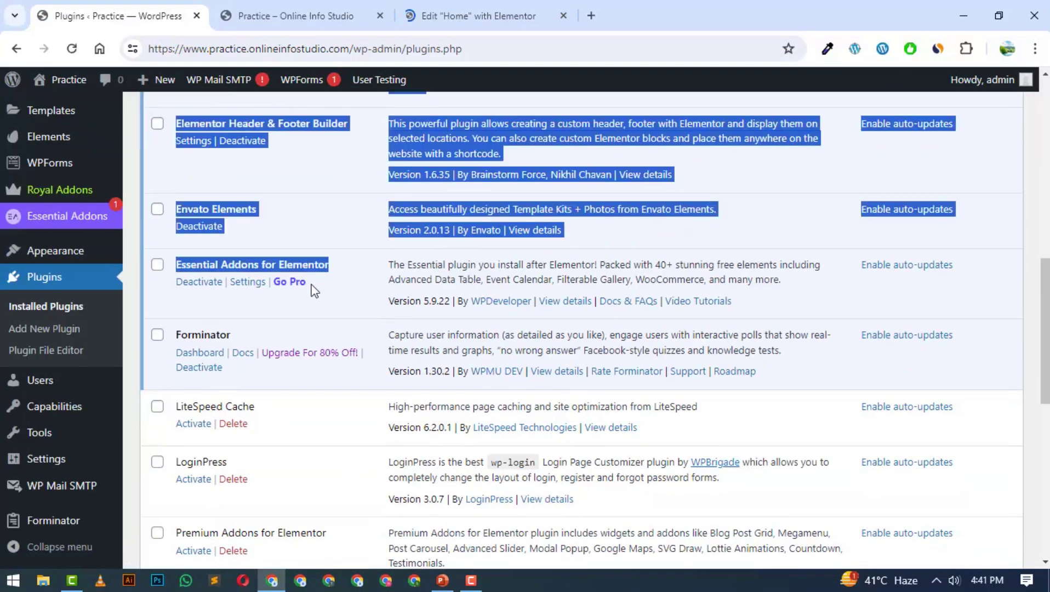
left_click(337, 277)
scroll(312, 305, "down", 5)
scroll(202, 320, "down", 2)
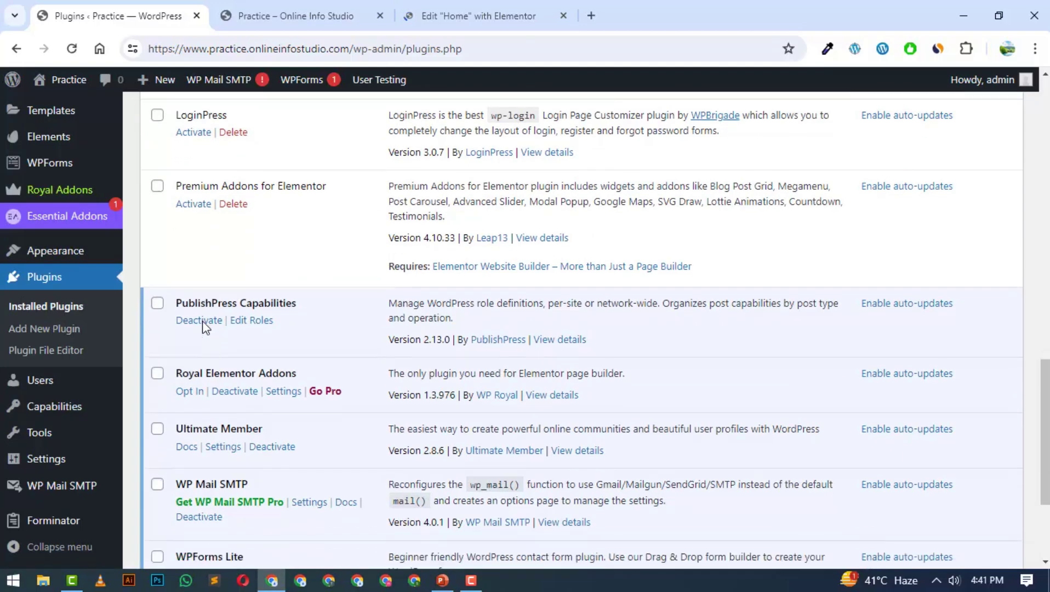
Find Royal Elementor Addons among the installed plugins and examine the Royal Addons widgets in the home page's Elementor editor
scroll(202, 326, "down", 2)
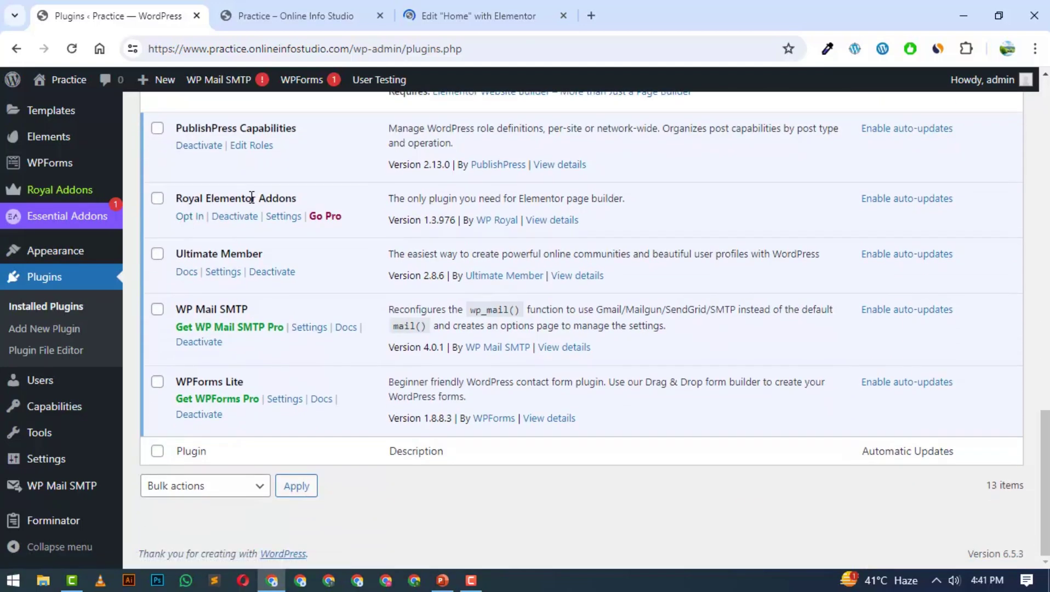
left_click_drag(253, 197, 199, 205)
left_click(450, 24)
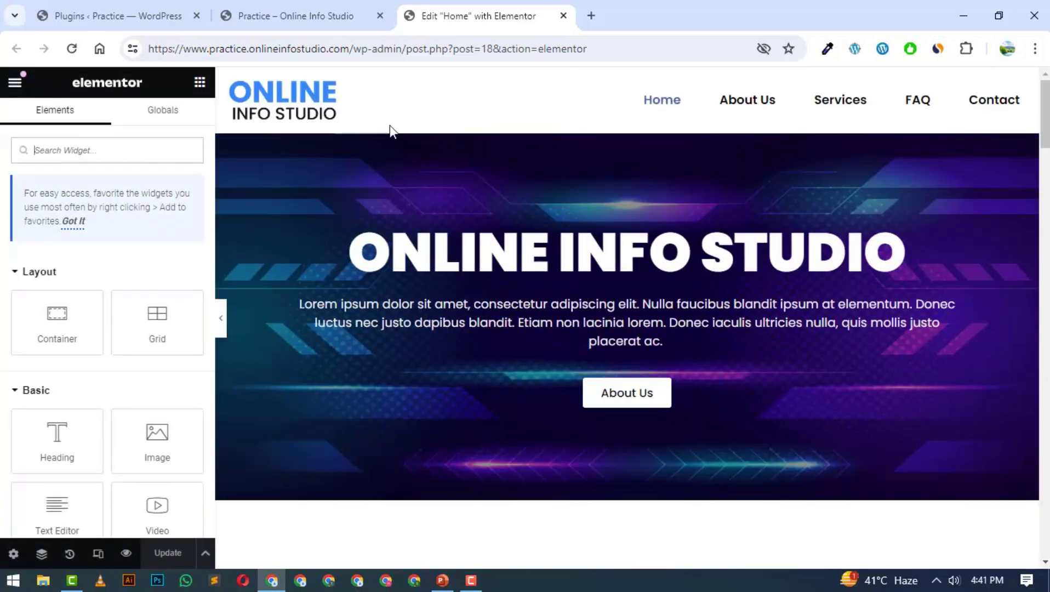
scroll(17, 395, "down", 2)
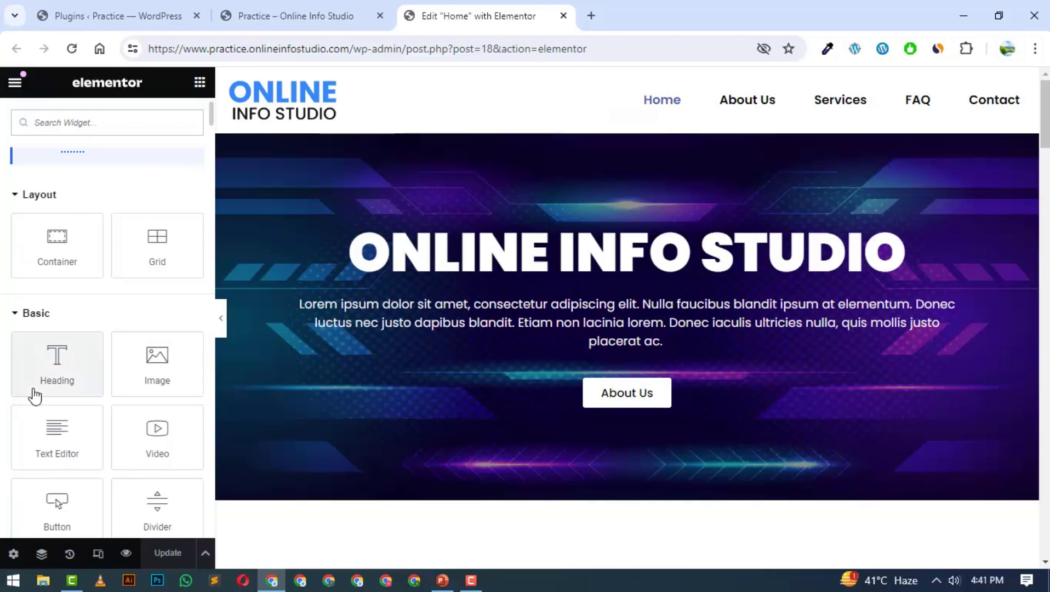
scroll(70, 325, "down", 6)
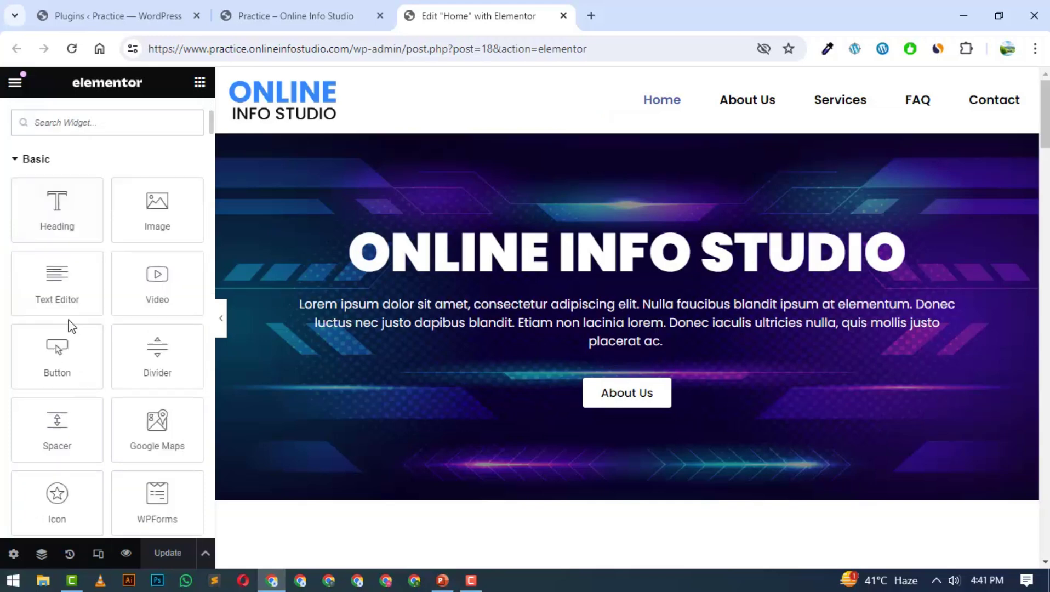
scroll(73, 323, "down", 3)
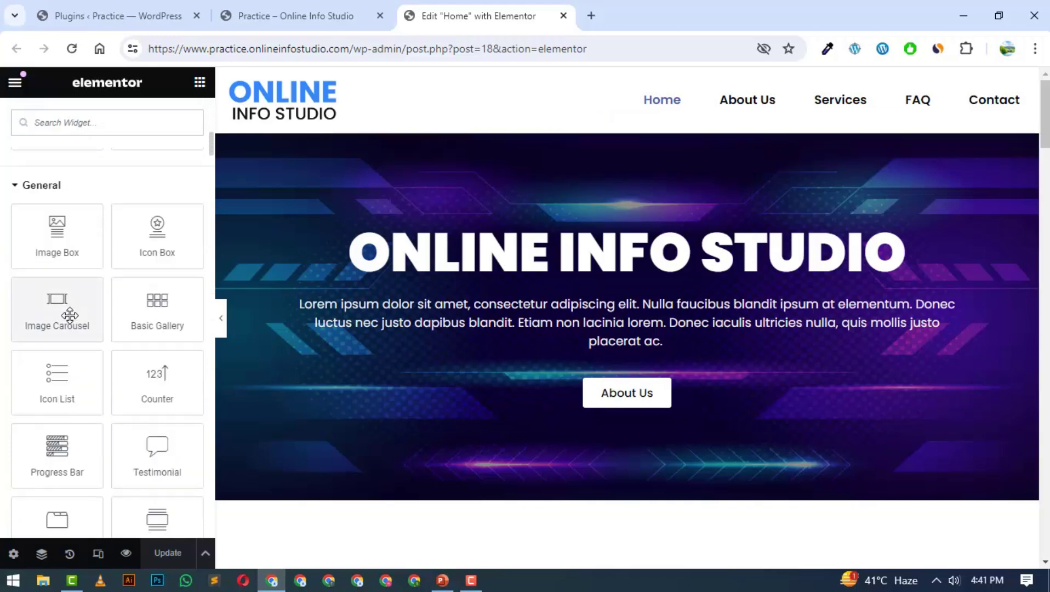
scroll(70, 315, "down", 12)
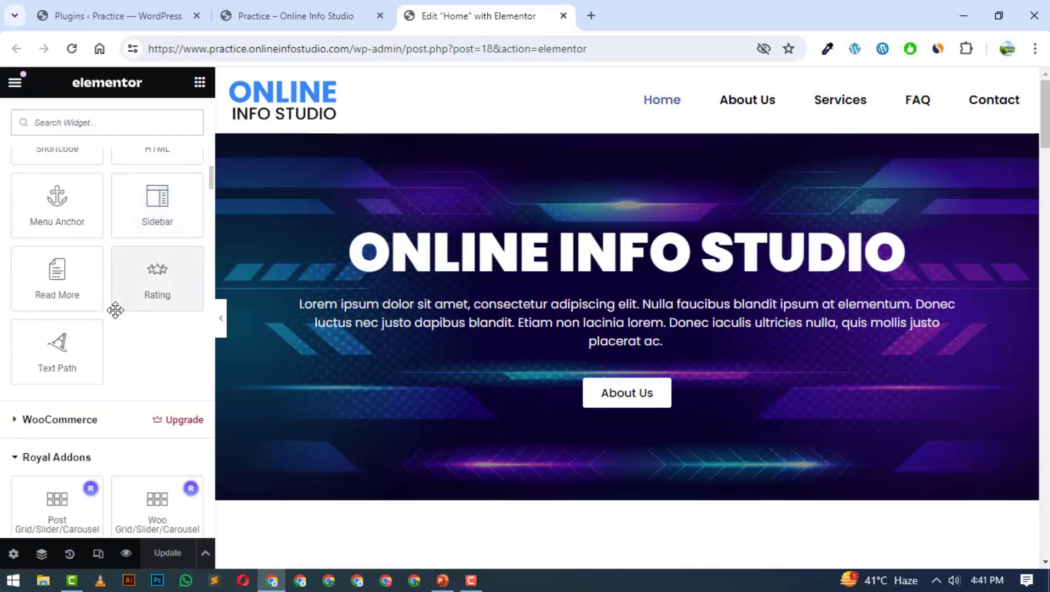
scroll(116, 313, "down", 3)
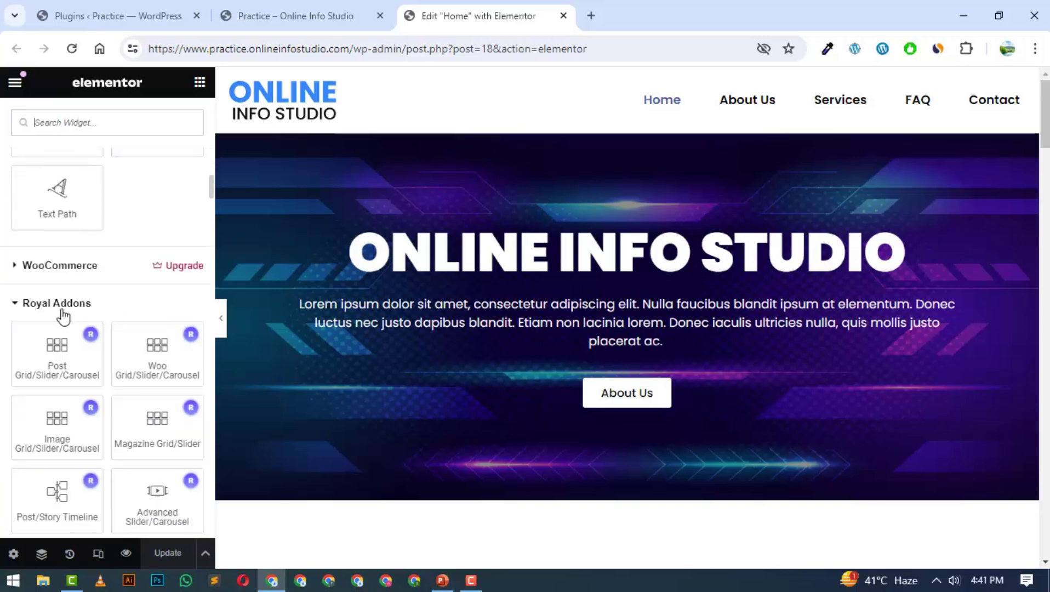
scroll(62, 311, "down", 3)
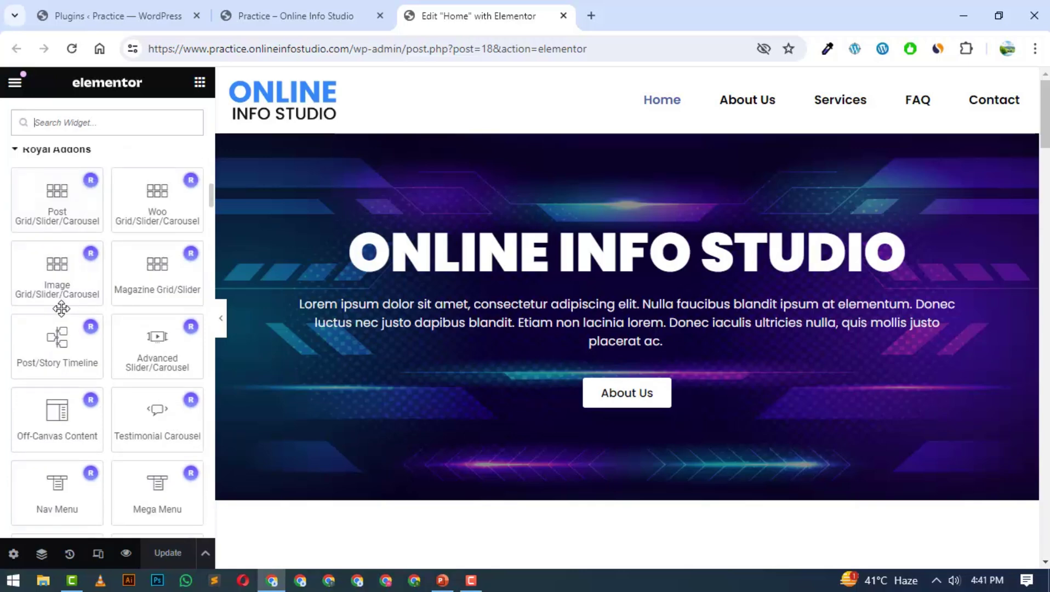
scroll(93, 314, "down", 2)
scroll(93, 314, "down", 9)
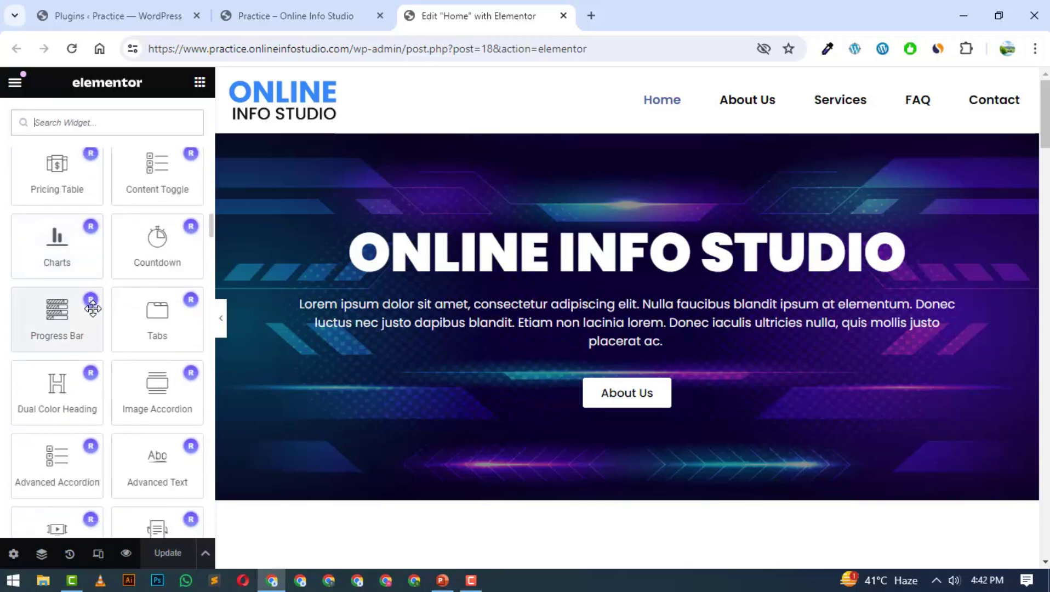
scroll(93, 308, "down", 6)
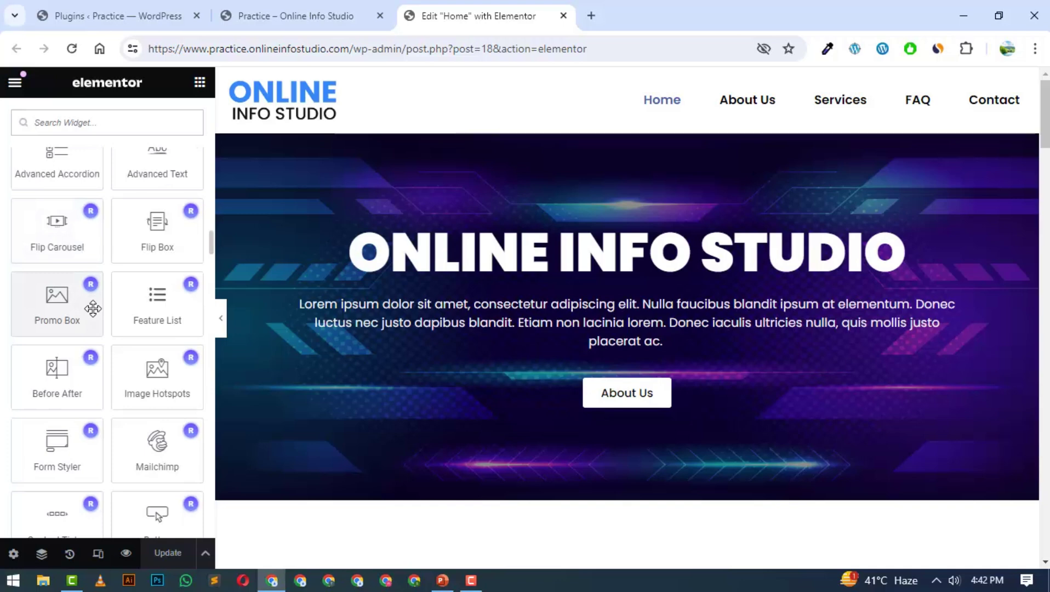
scroll(93, 310, "down", 15)
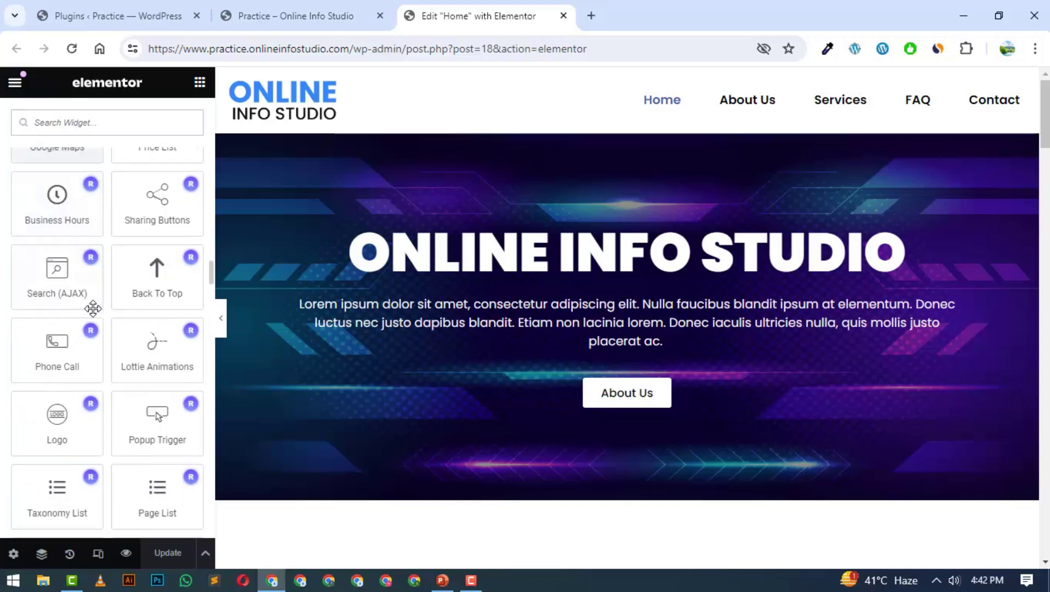
scroll(93, 314, "down", 6)
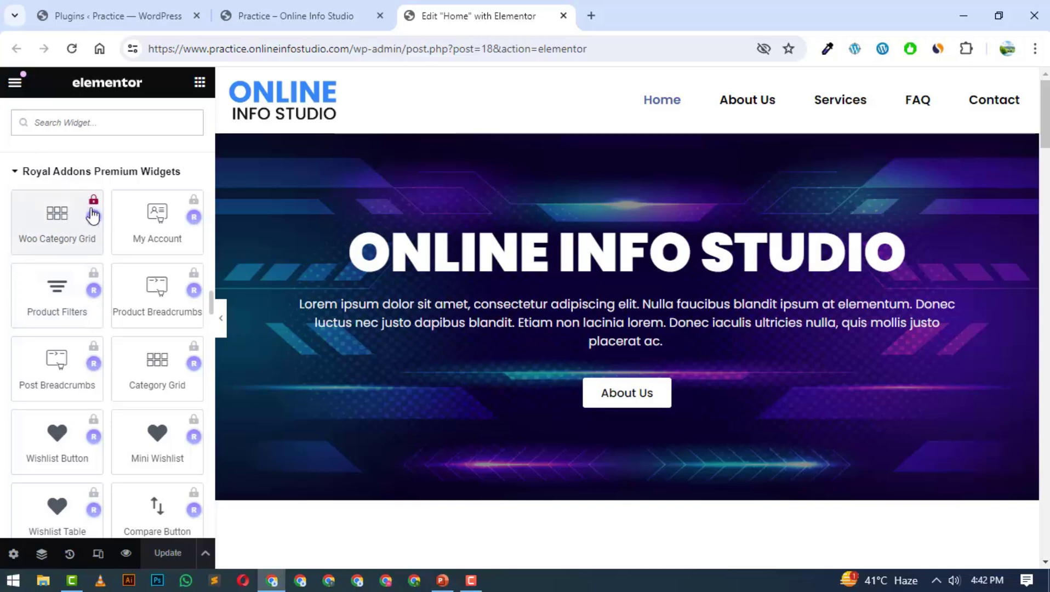
Examine the Essential Addons widgets in the editor and search the widget library for "lotti"
scroll(94, 211, "down", 8)
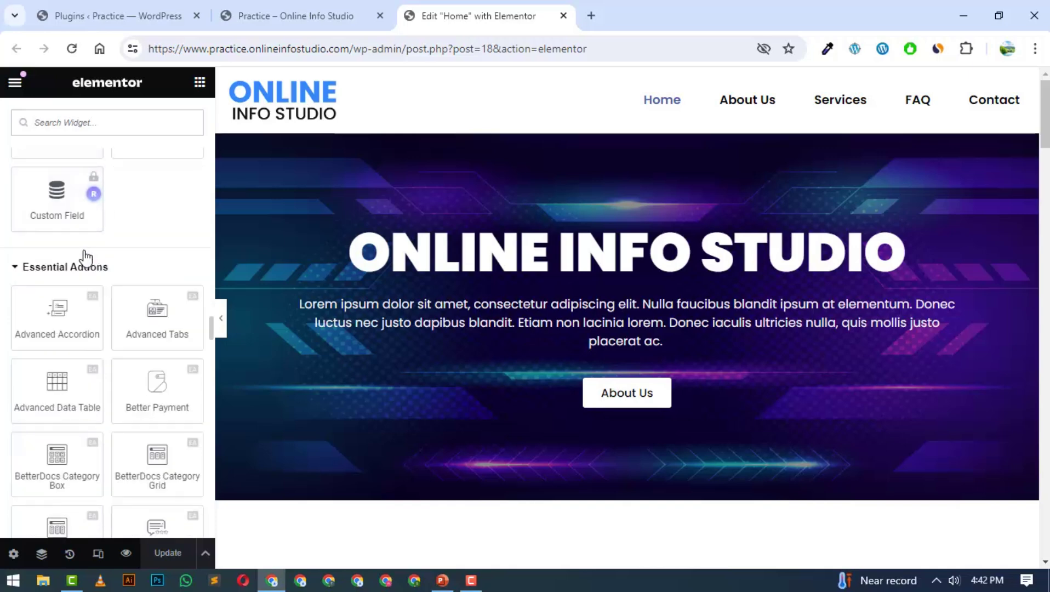
scroll(110, 264, "down", 7)
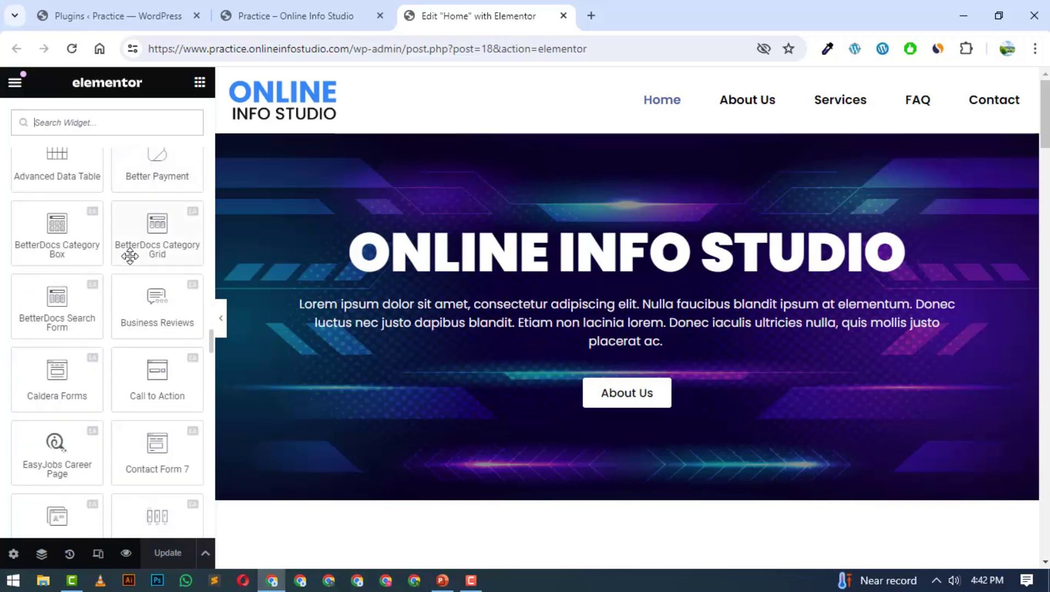
scroll(118, 256, "down", 7)
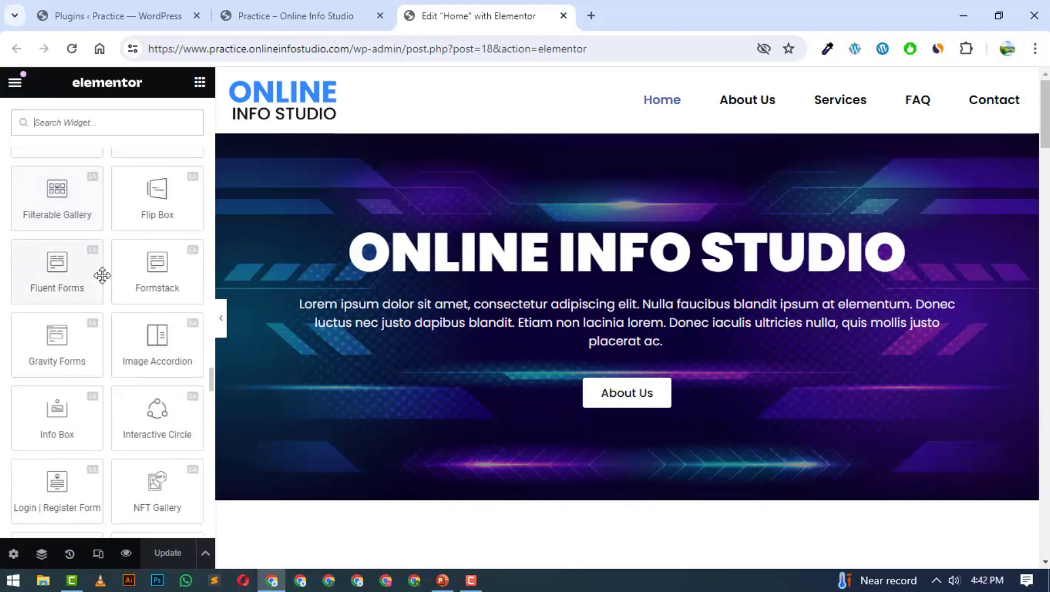
scroll(102, 275, "up", 3)
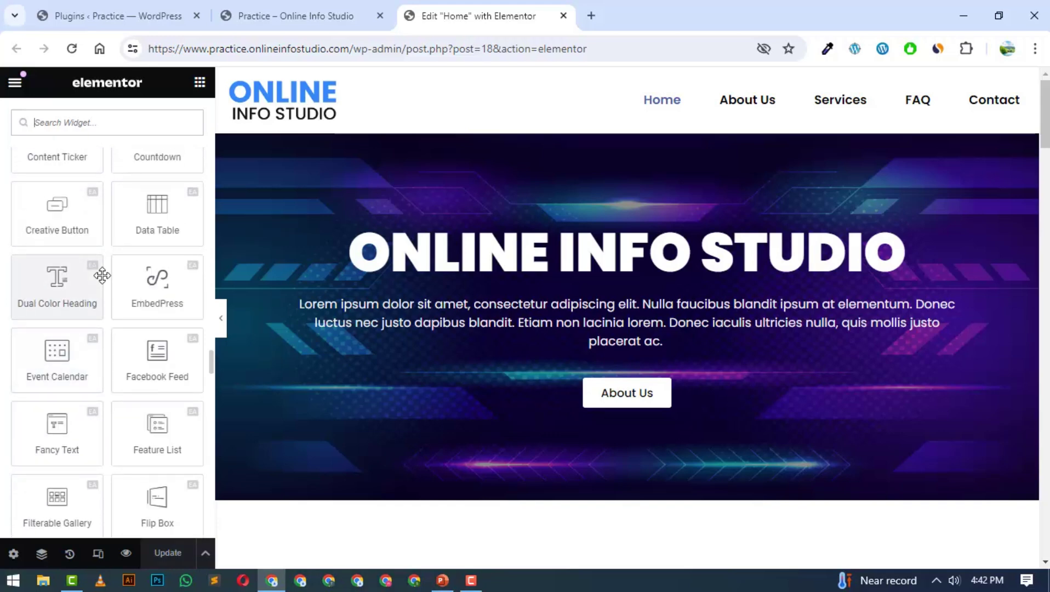
scroll(102, 275, "up", 3)
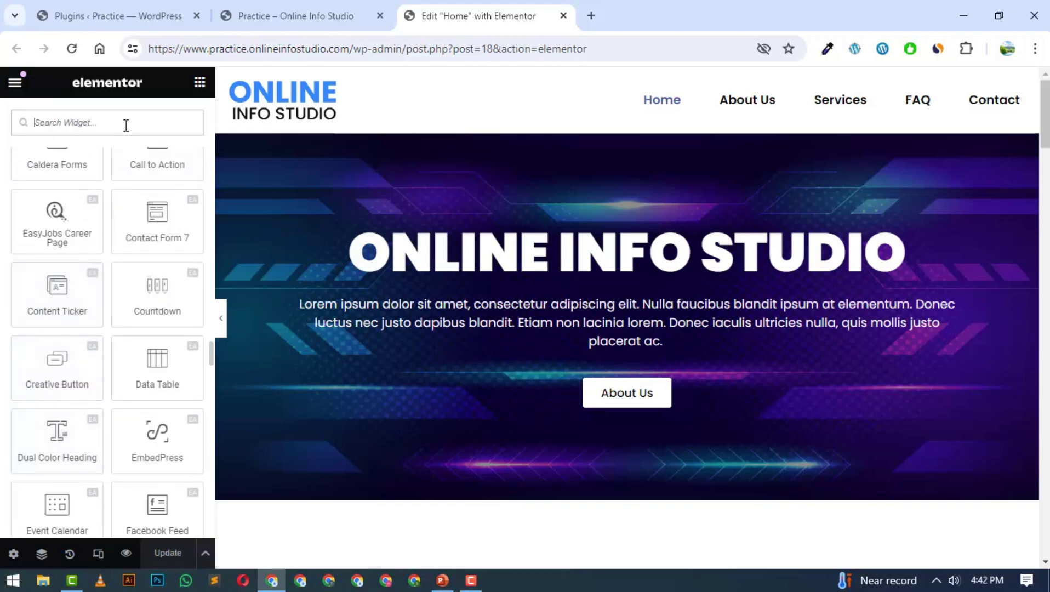
type("lotti")
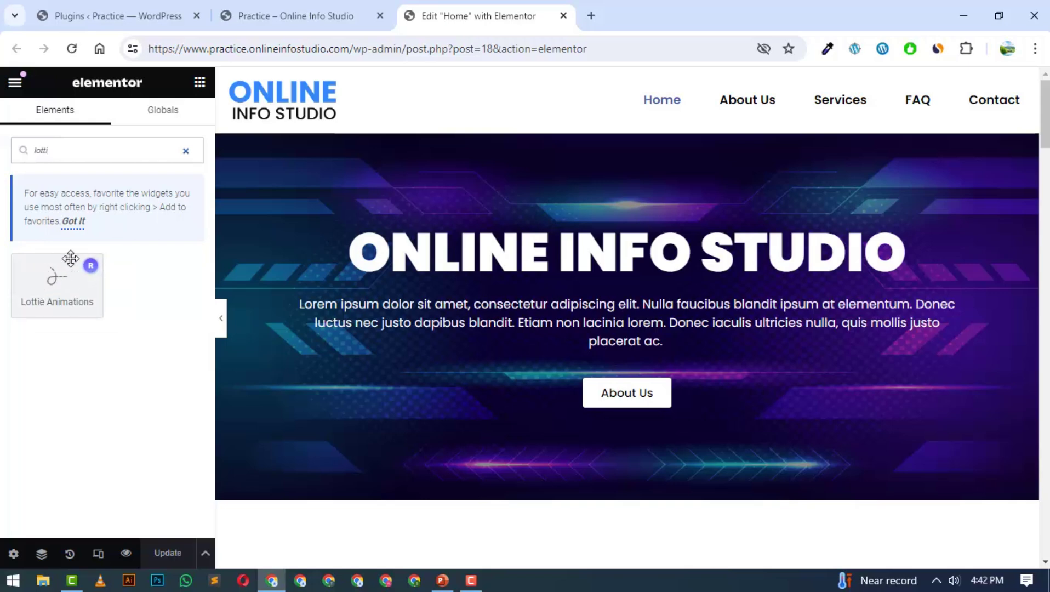
left_click(186, 151)
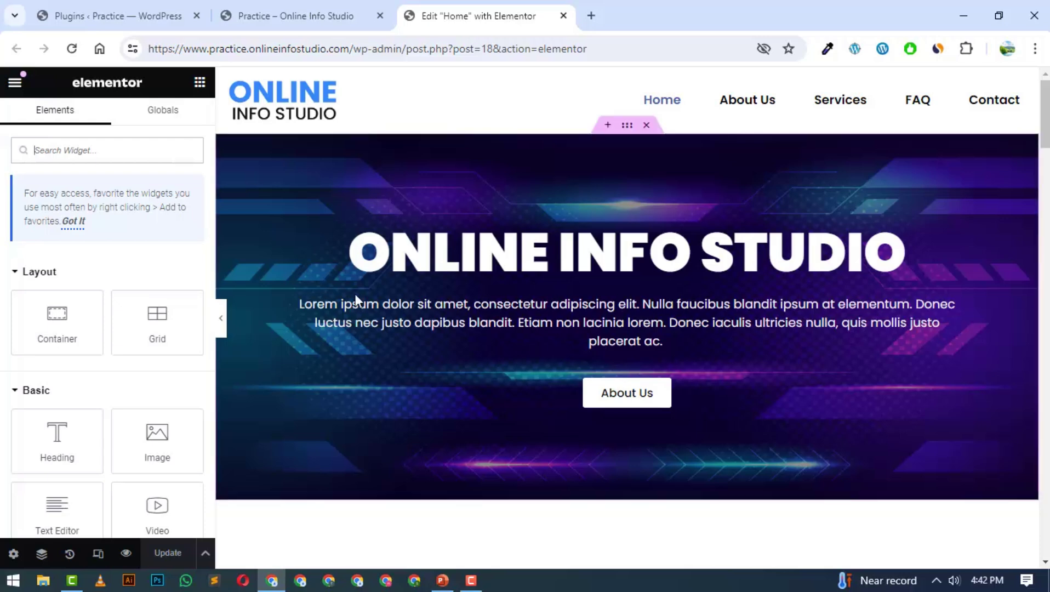
Add a Flexbox container with a single-column, downward structure directly below the hero section
scroll(362, 301, "down", 3)
mouse_move(617, 359)
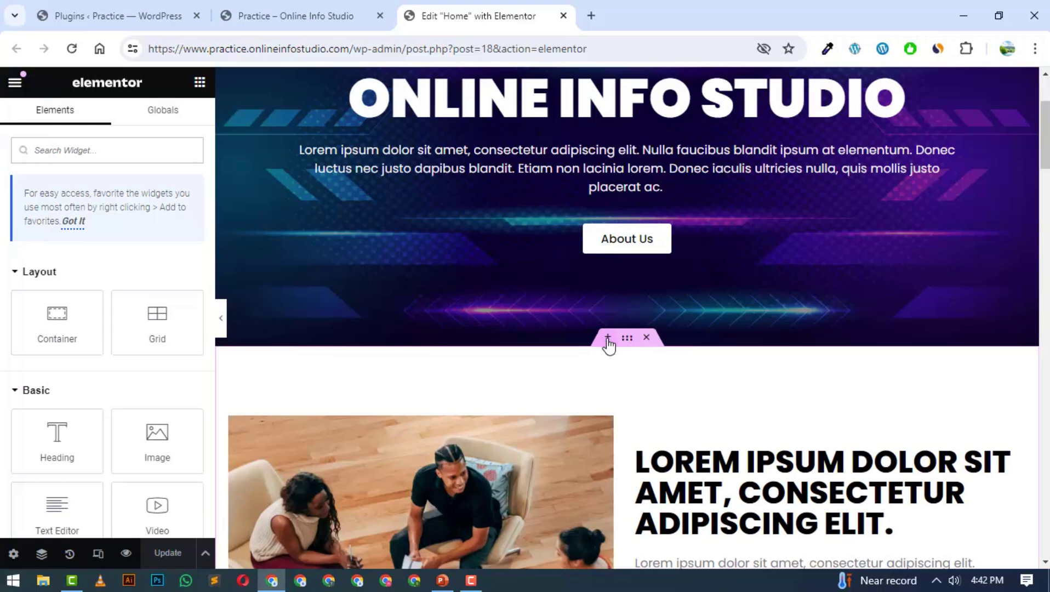
left_click(607, 338)
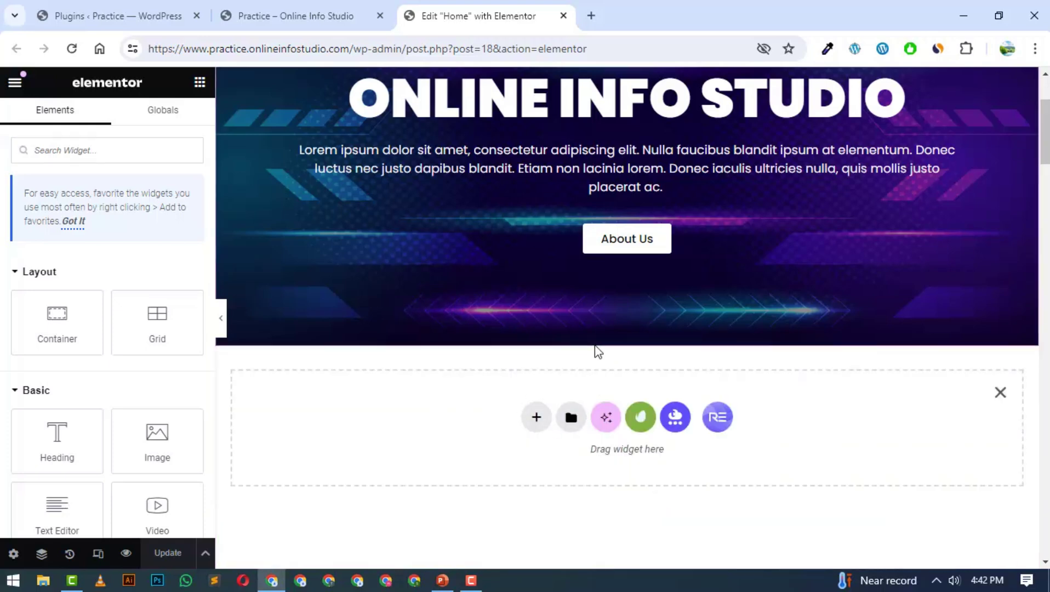
left_click(536, 417)
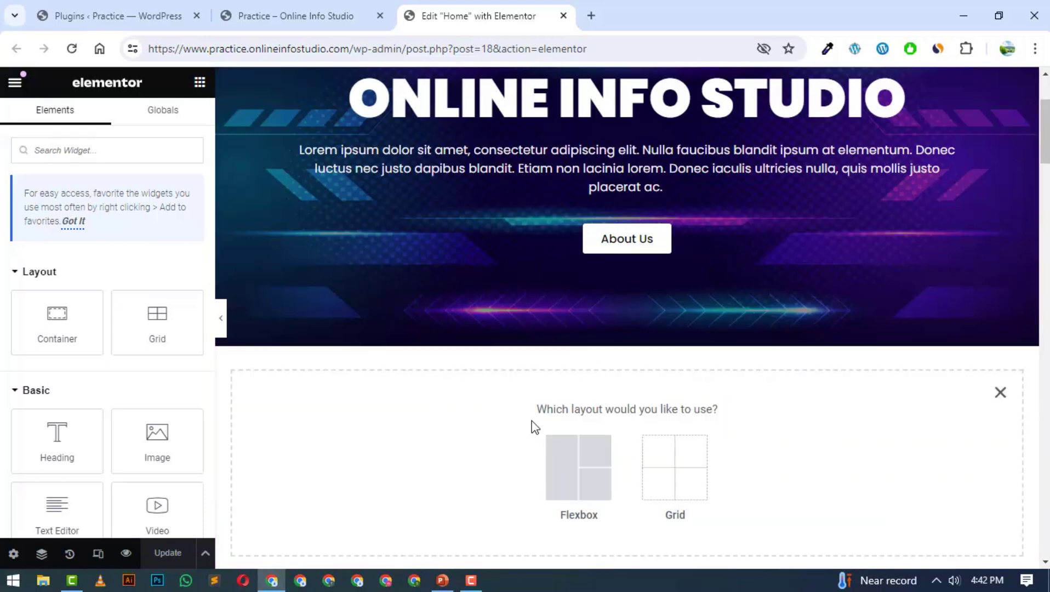
scroll(513, 321, "down", 3)
left_click(580, 313)
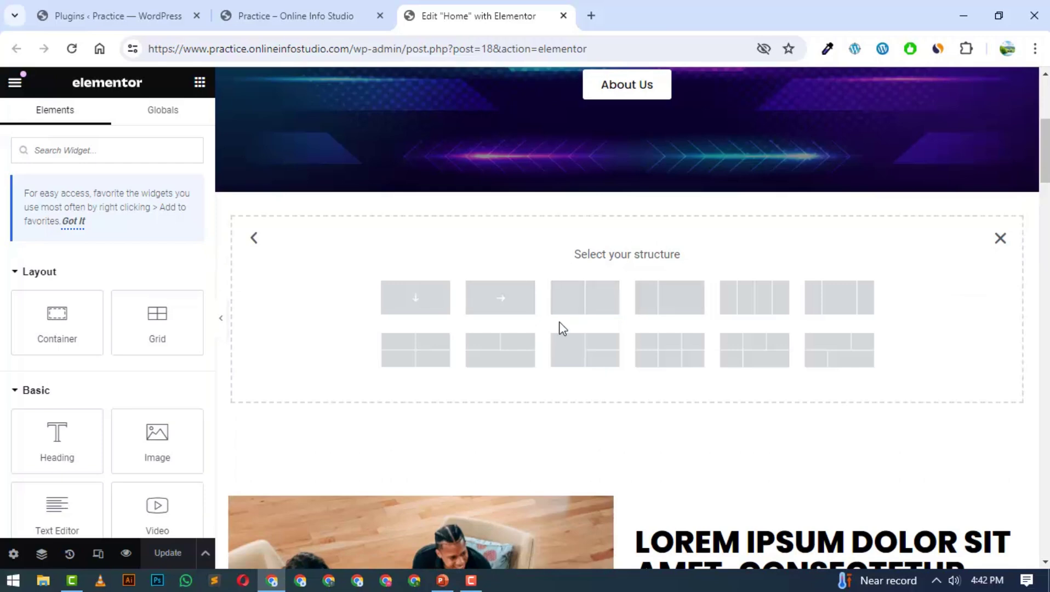
left_click(421, 299)
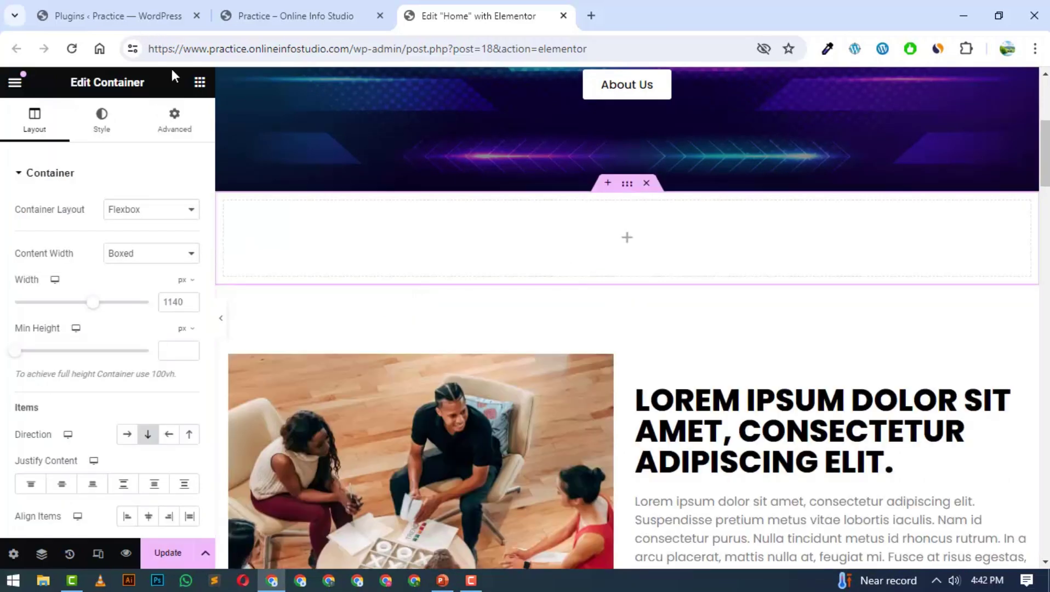
Place the Royal Addons Image Accordion widget in the new empty container below the hero section
left_click(200, 83)
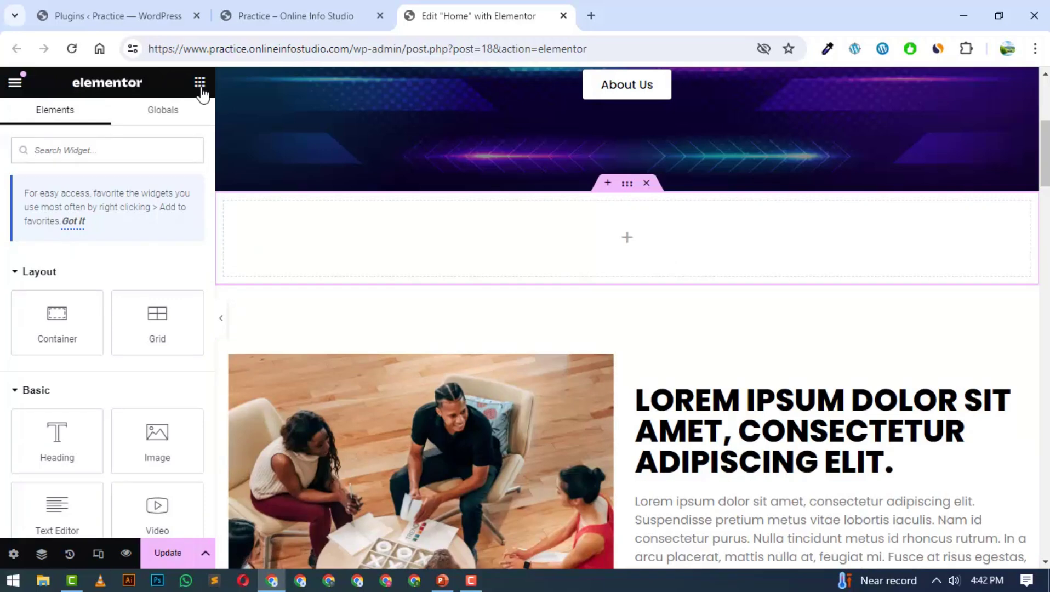
scroll(116, 239, "down", 10)
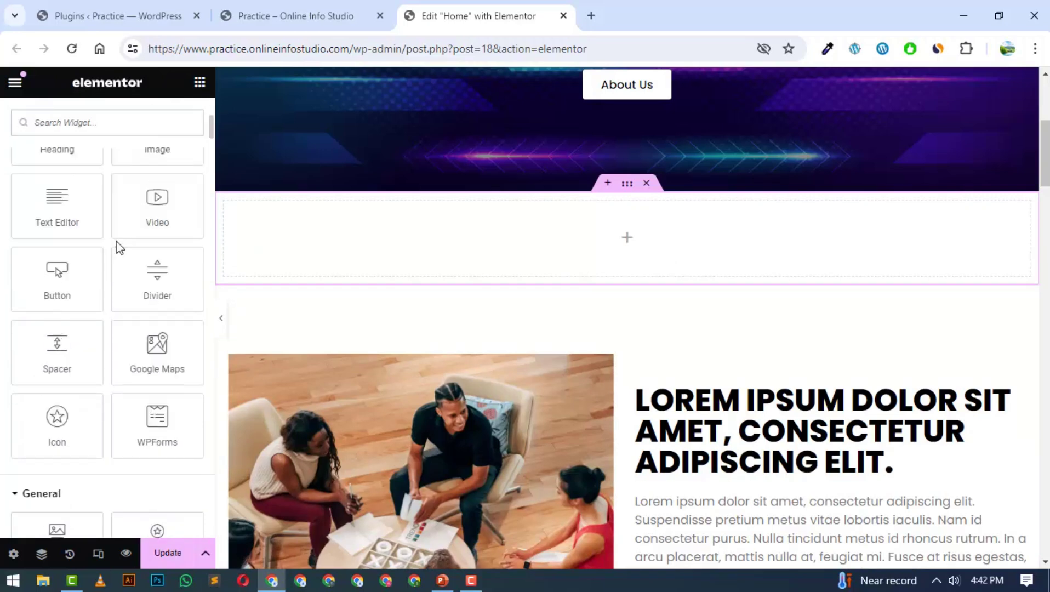
scroll(111, 249, "down", 3)
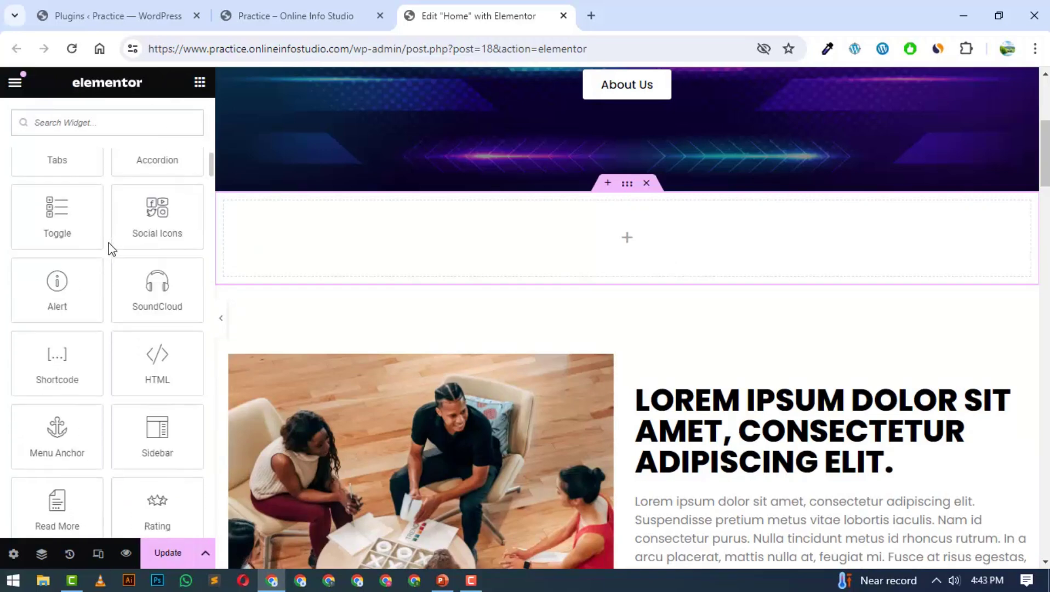
scroll(111, 250, "down", 6)
scroll(111, 249, "down", 3)
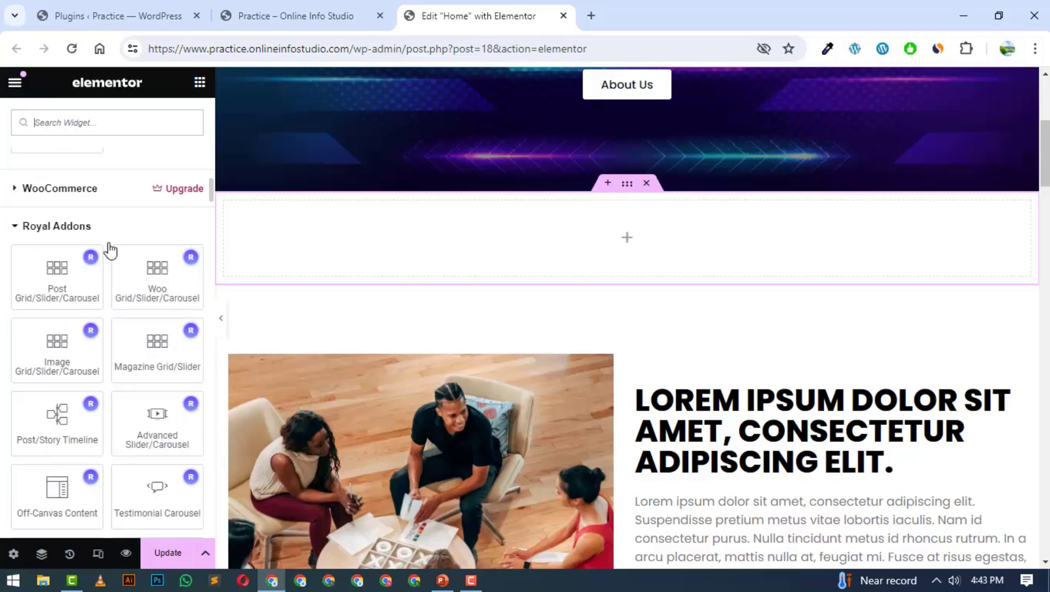
scroll(110, 249, "down", 3)
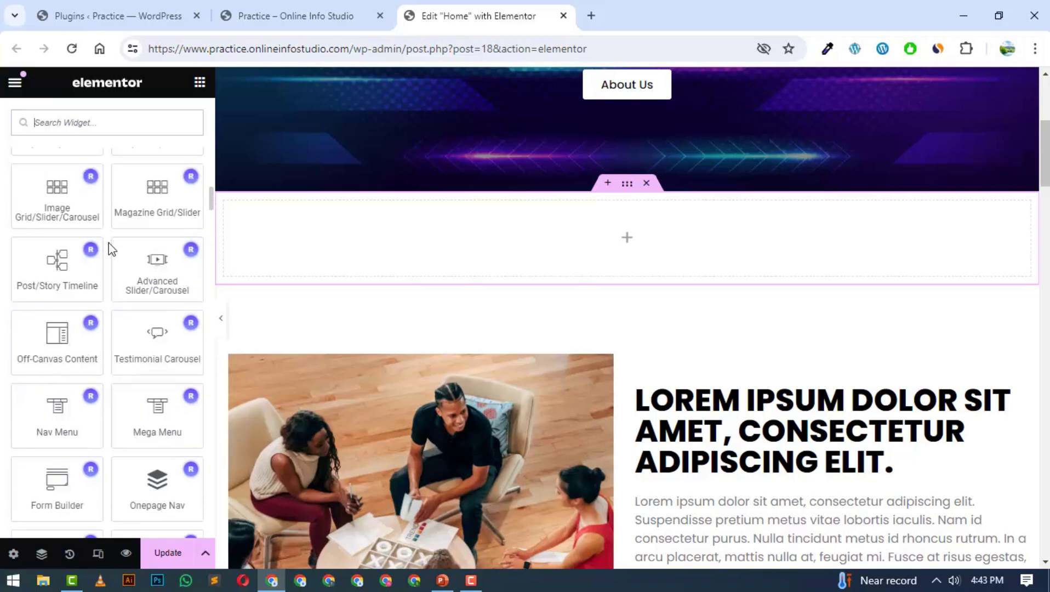
scroll(112, 250, "down", 1)
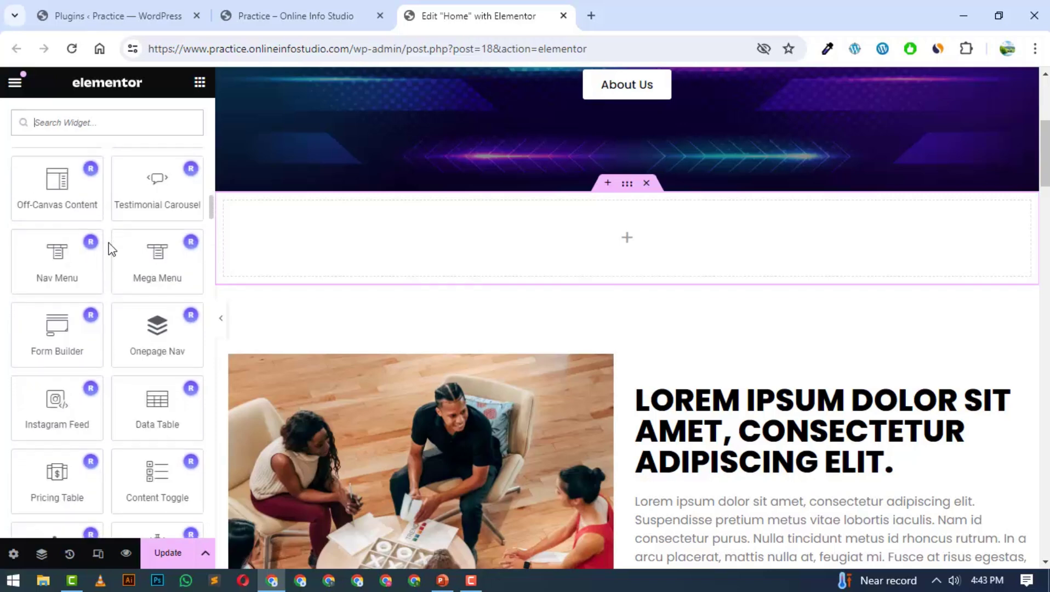
scroll(112, 249, "down", 1)
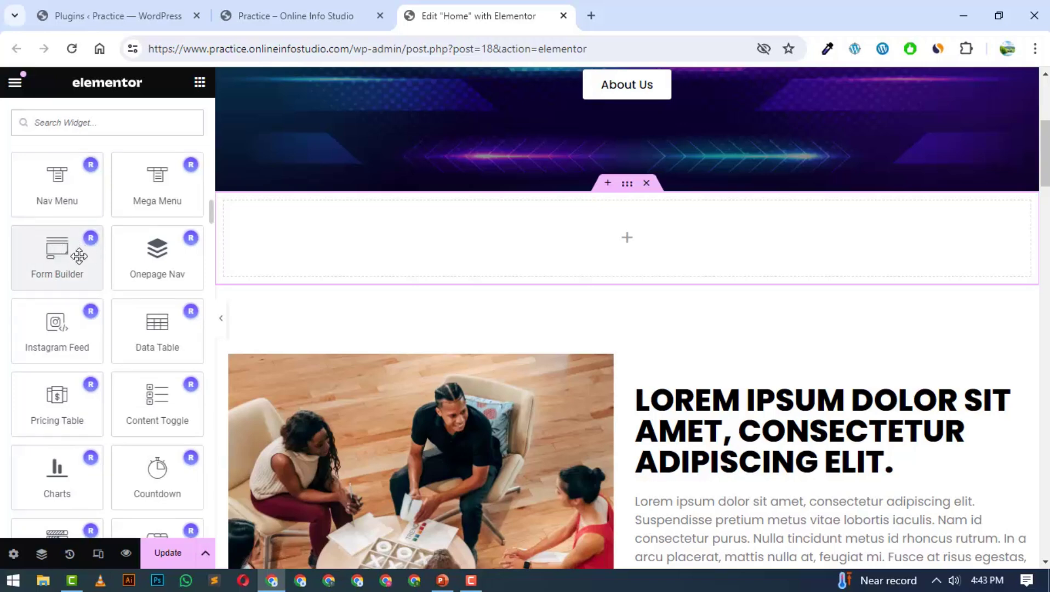
scroll(78, 256, "down", 1)
scroll(79, 256, "down", 2)
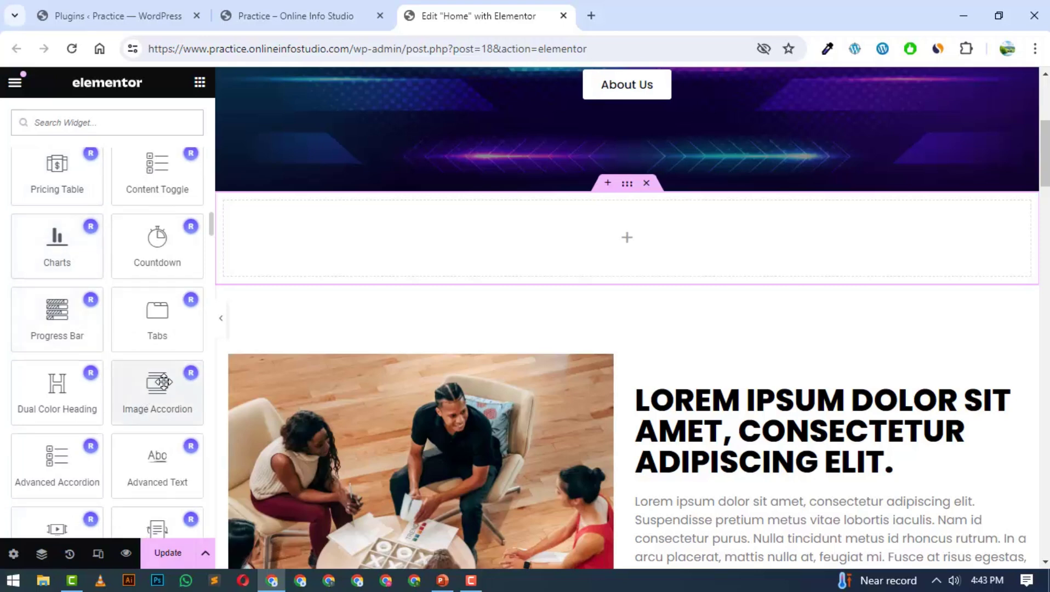
left_click_drag(158, 383, 362, 241)
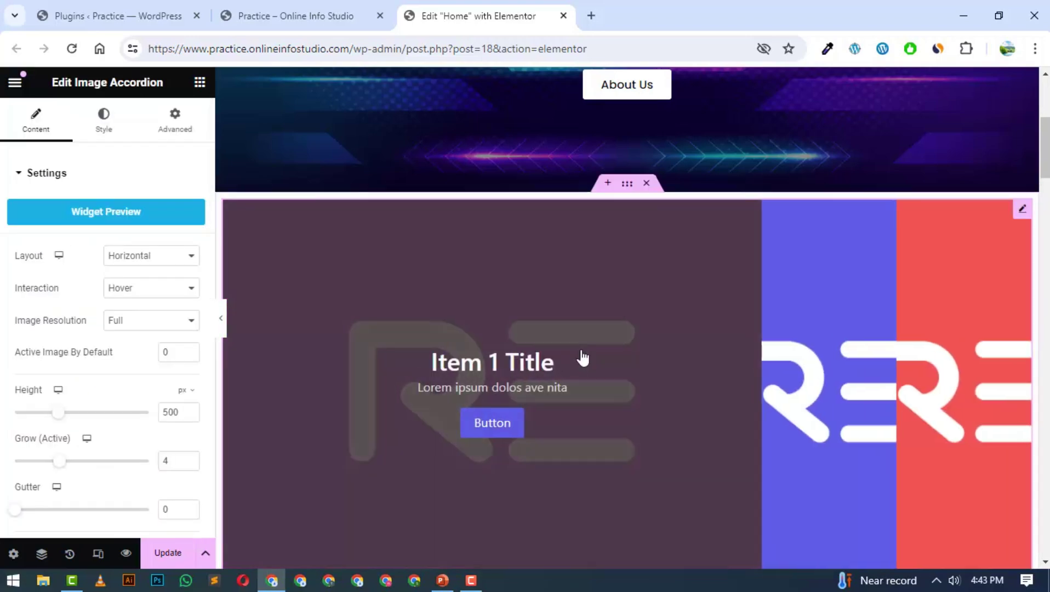
Examine the Image Accordion's hover behaviour and the available Layout and Interaction options
scroll(584, 185, "down", 2)
scroll(726, 263, "up", 1)
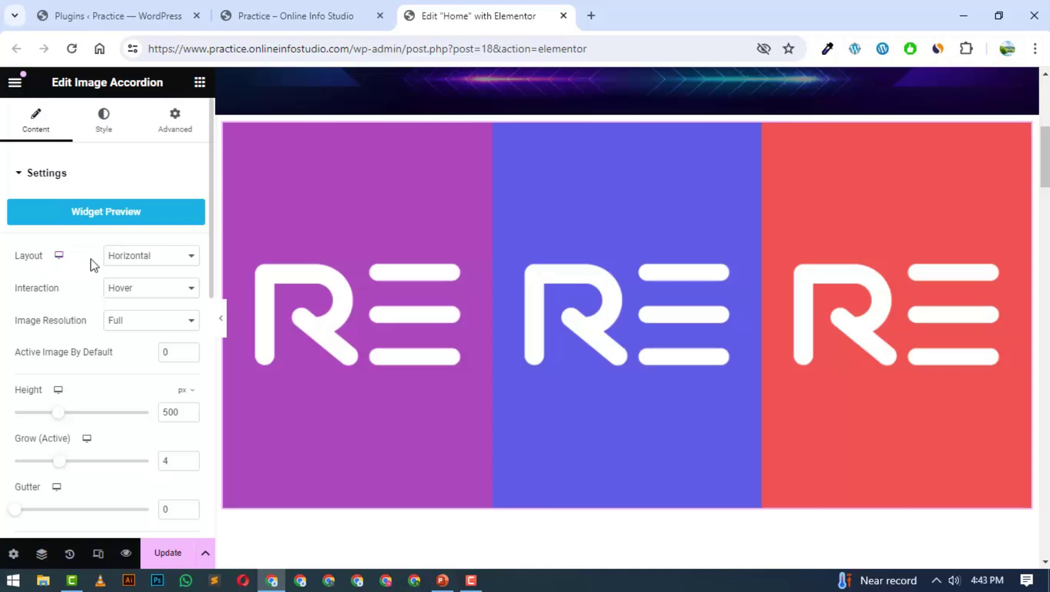
left_click(132, 257)
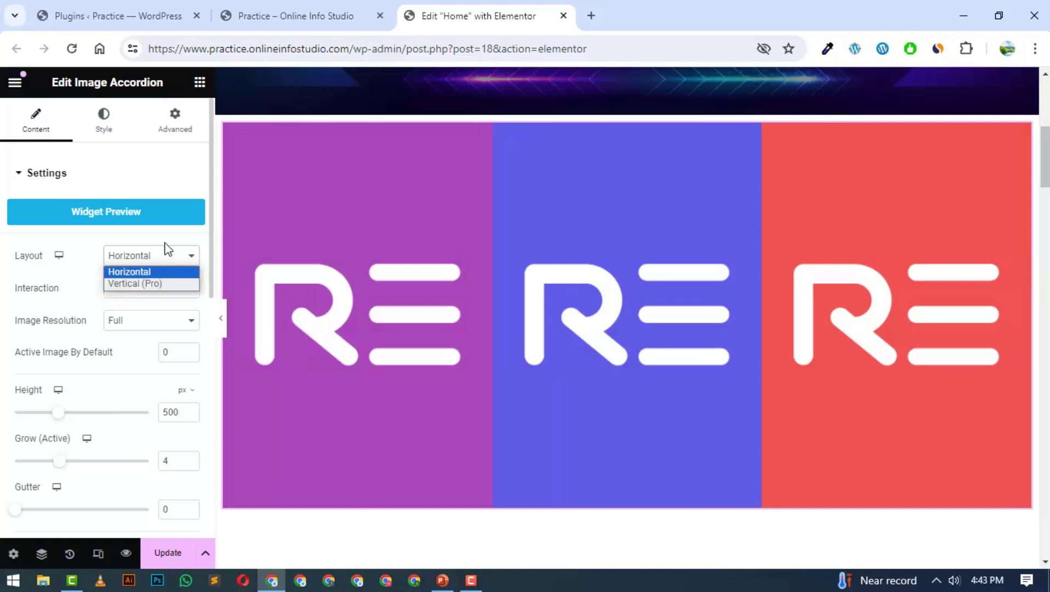
left_click(84, 263)
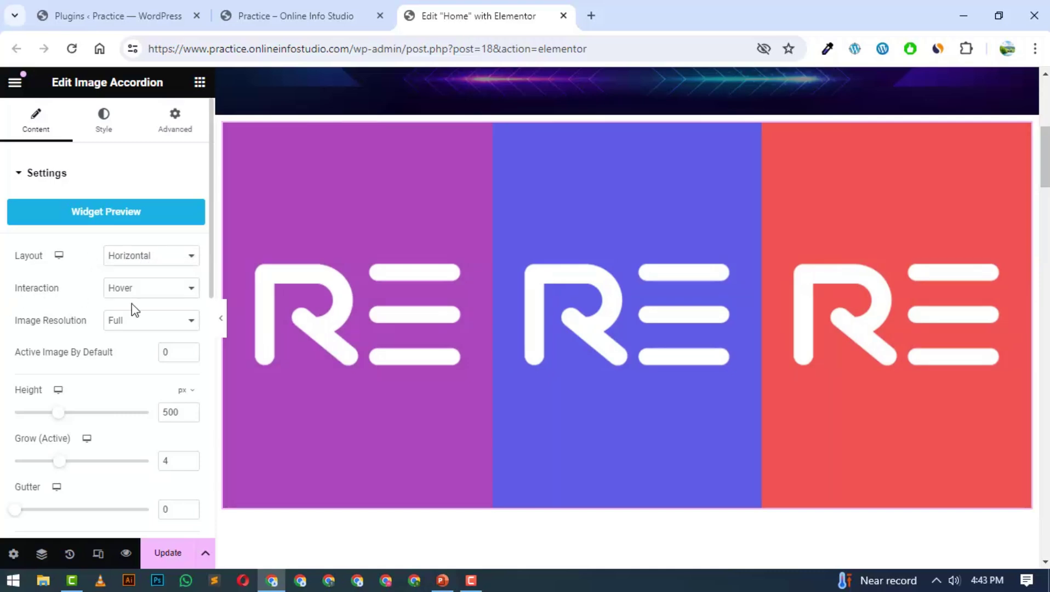
mouse_move(422, 257)
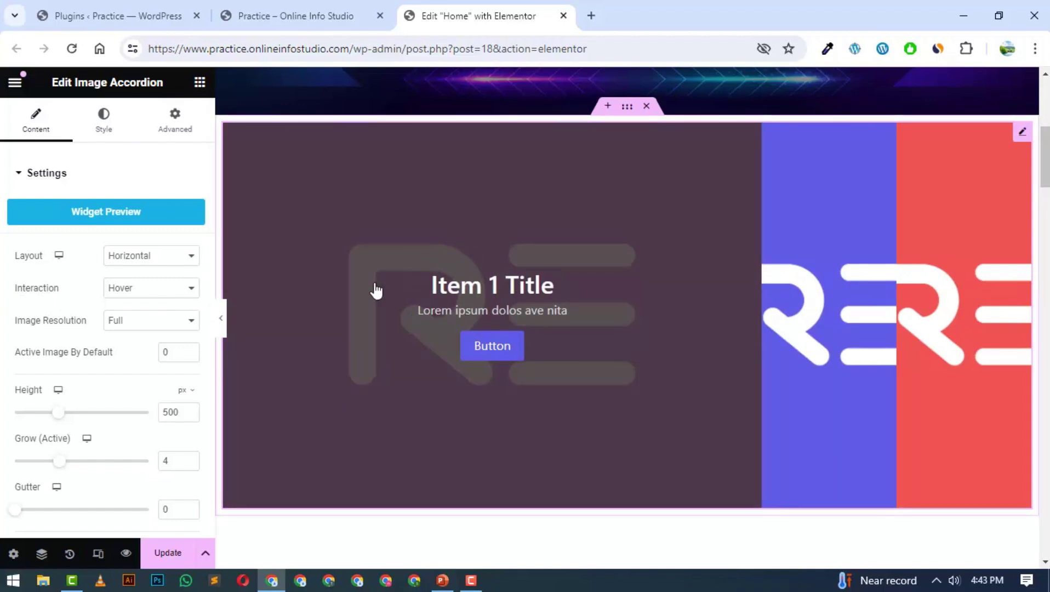
mouse_move(616, 223)
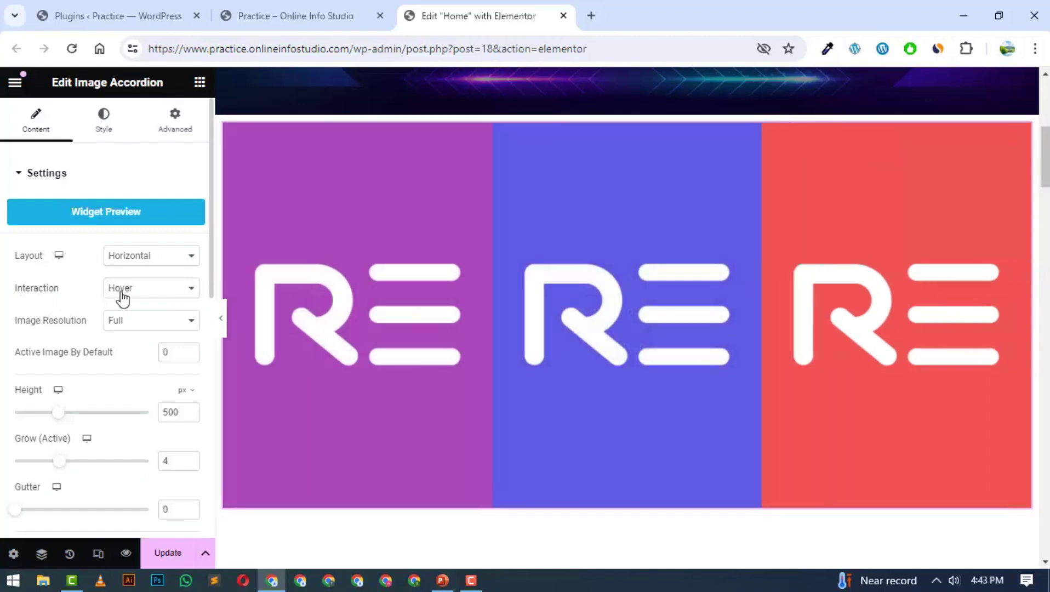
left_click(129, 289)
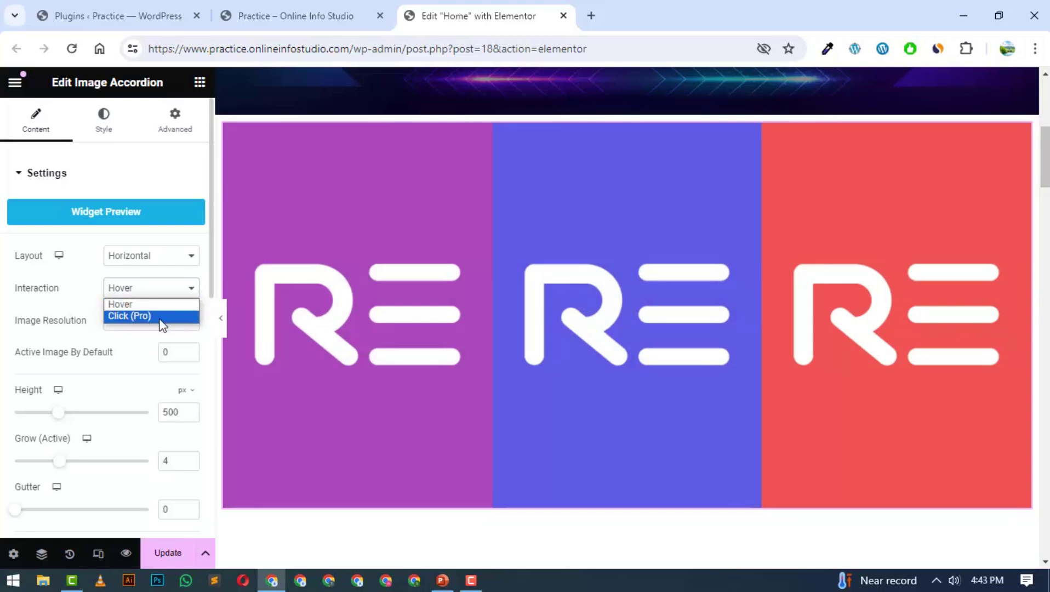
left_click(77, 297)
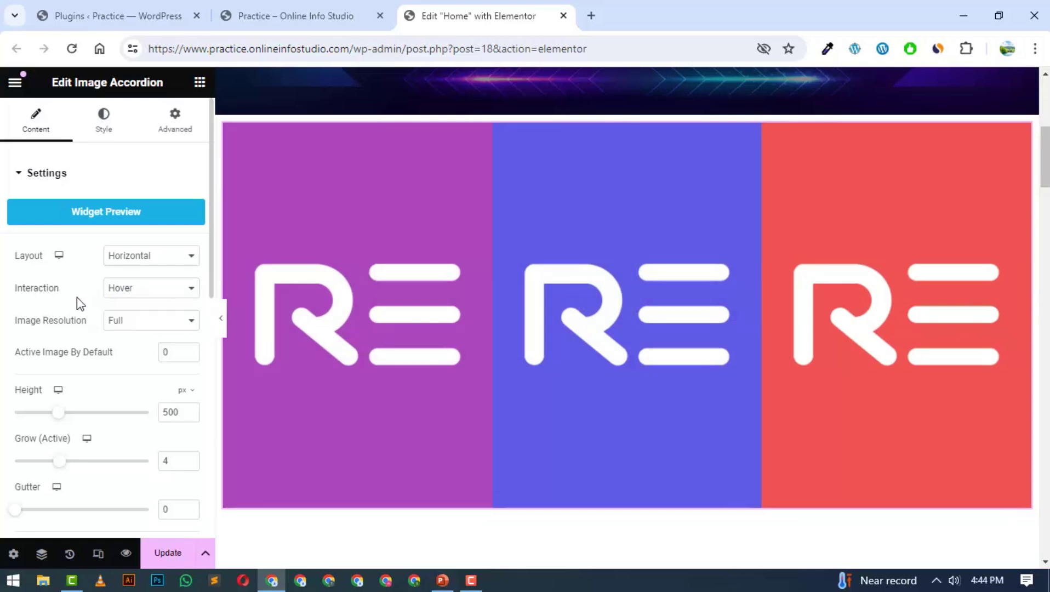
Reduce the Image Accordion's height to 432 px
scroll(77, 297, "down", 2)
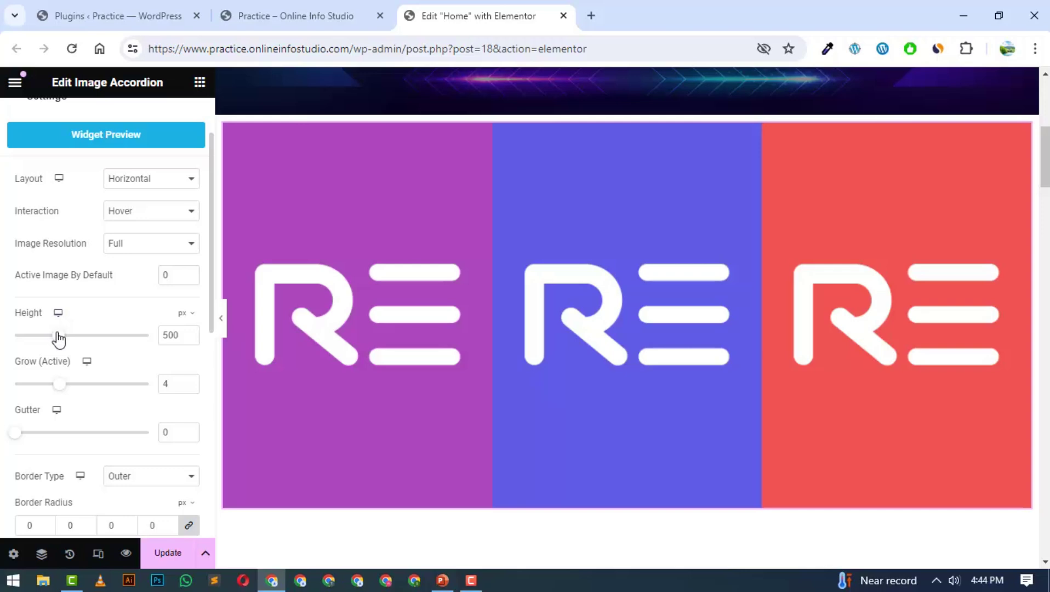
mouse_move(59, 338)
left_mouse_down()
mouse_move(36, 344)
mouse_move(53, 347)
left_mouse_up()
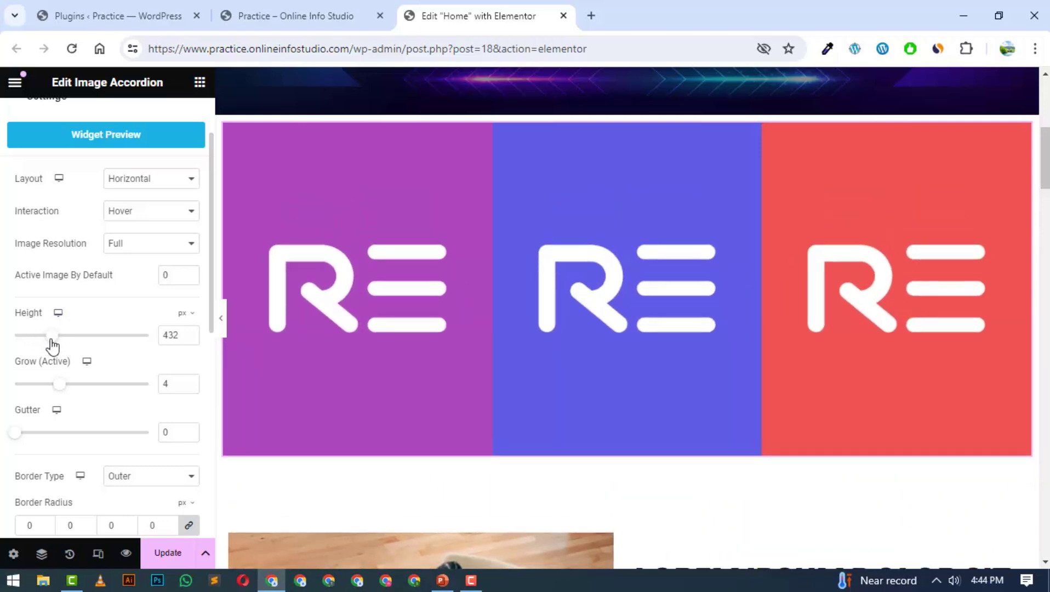
scroll(51, 346, "down", 4)
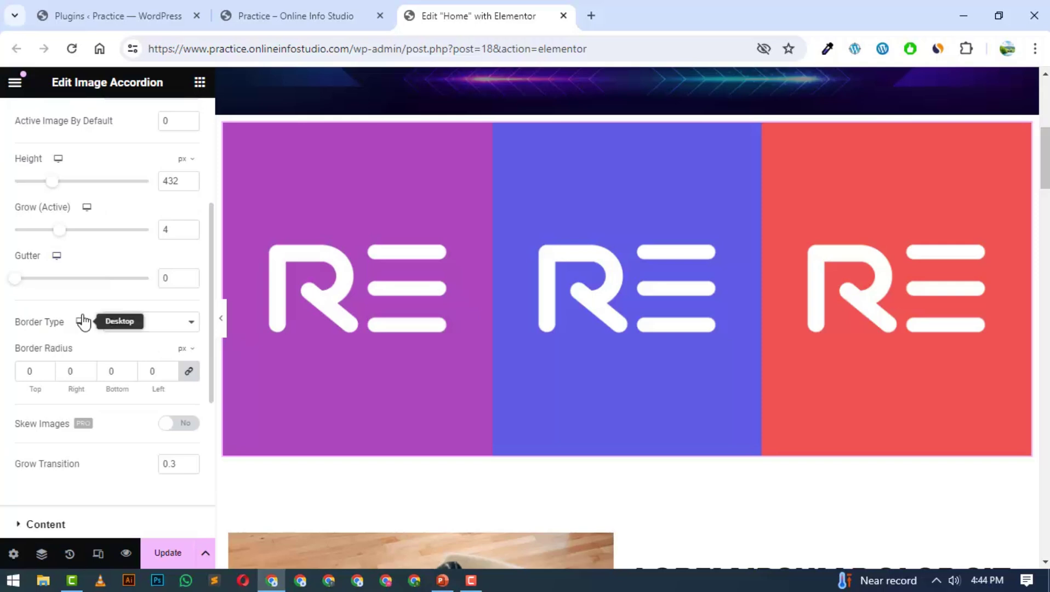
Set the first accordion item's image to the media library photo of people seated around a round table
scroll(82, 321, "down", 4)
left_click(31, 373)
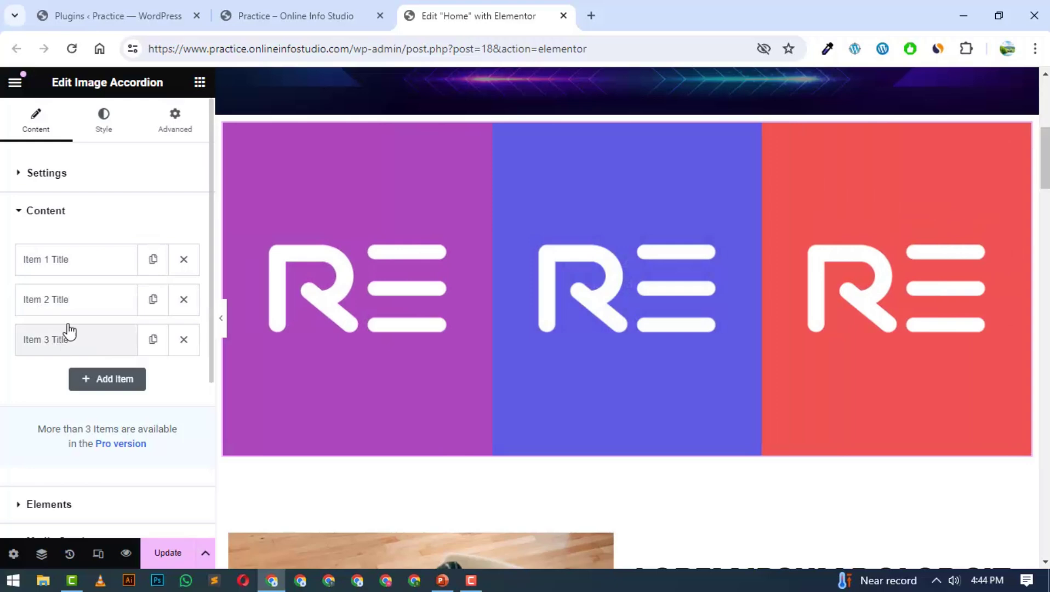
left_click(63, 262)
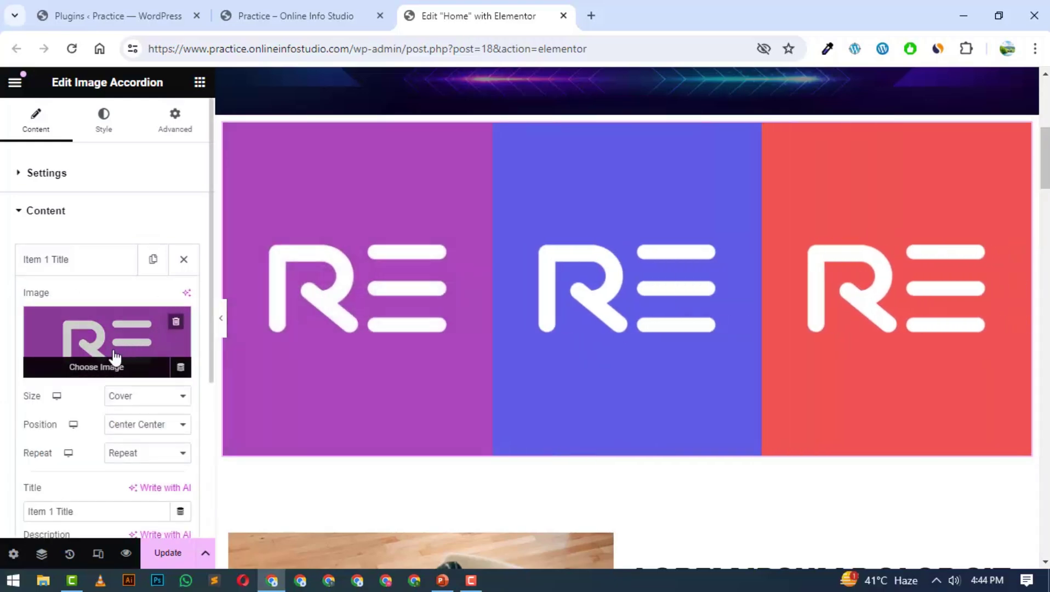
left_click(94, 370)
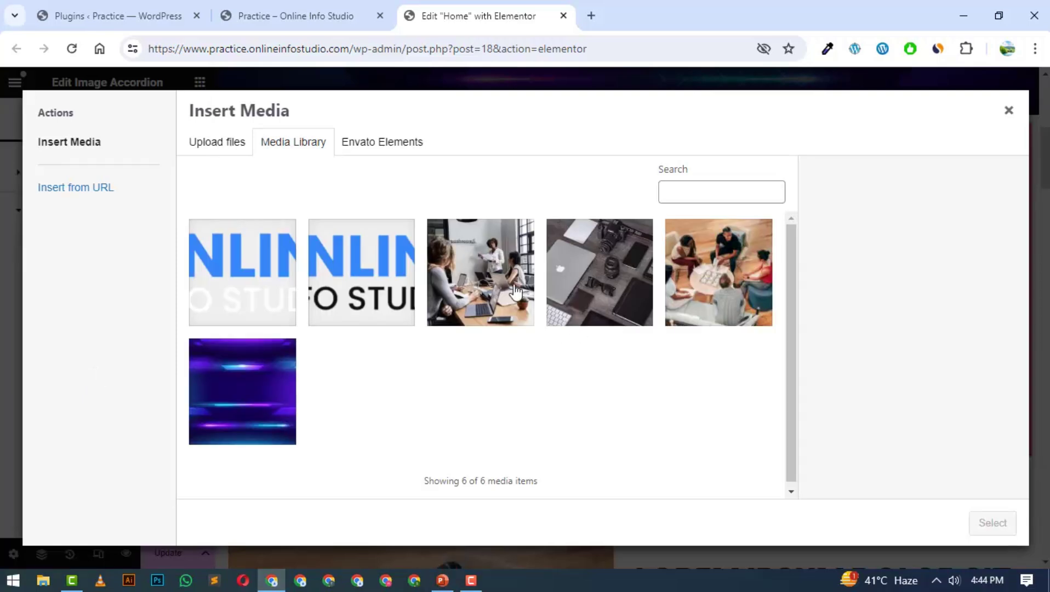
left_click(493, 282)
left_click(634, 280)
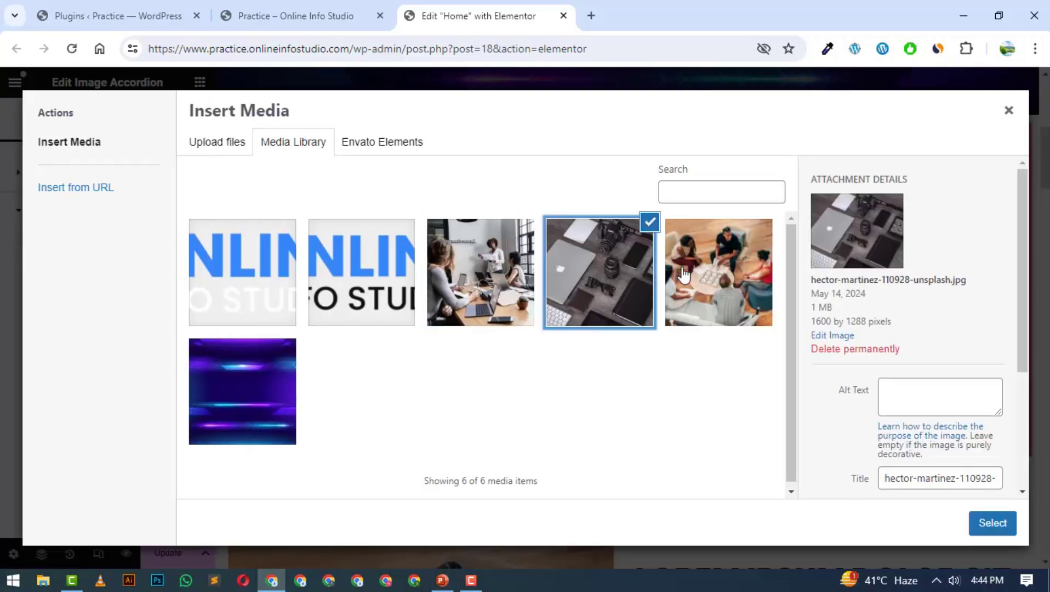
left_click(685, 274)
left_click(982, 527)
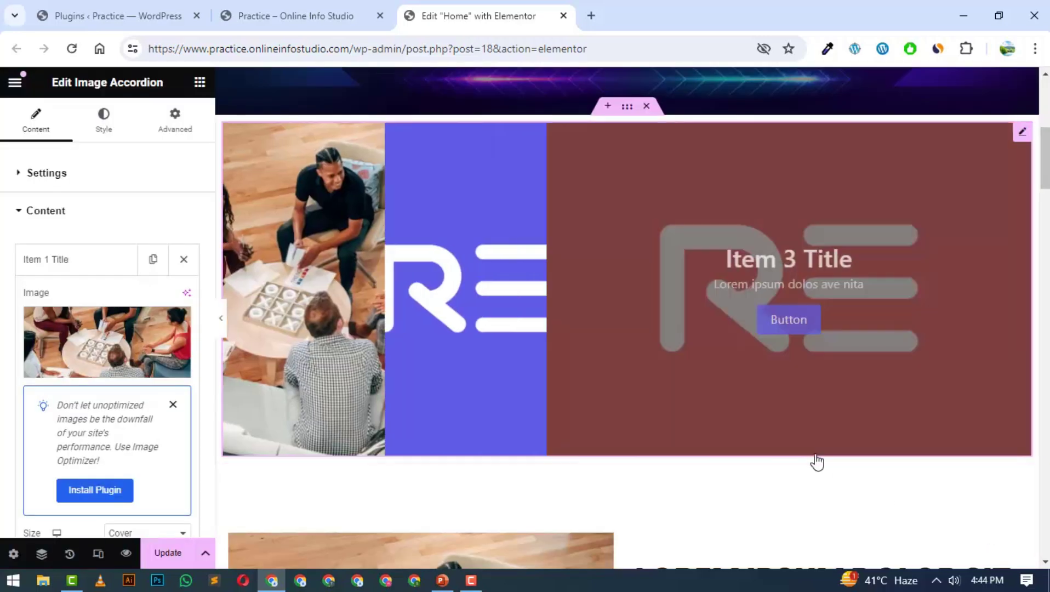
Change the first accordion item's title to "Image 1"
scroll(69, 288, "down", 3)
scroll(67, 288, "down", 1)
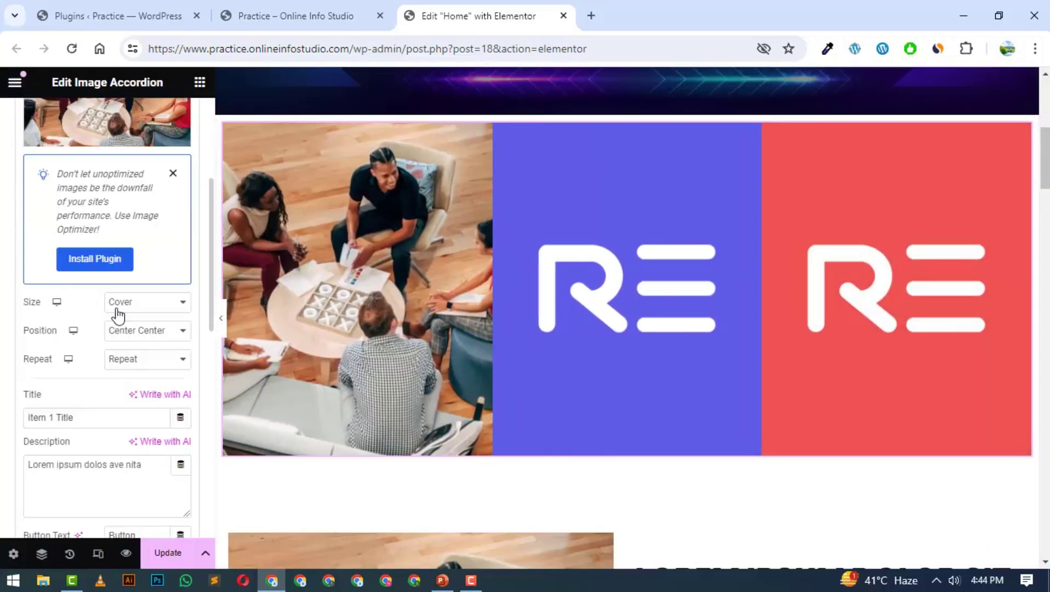
double_click(86, 418)
key("ctrl+a")
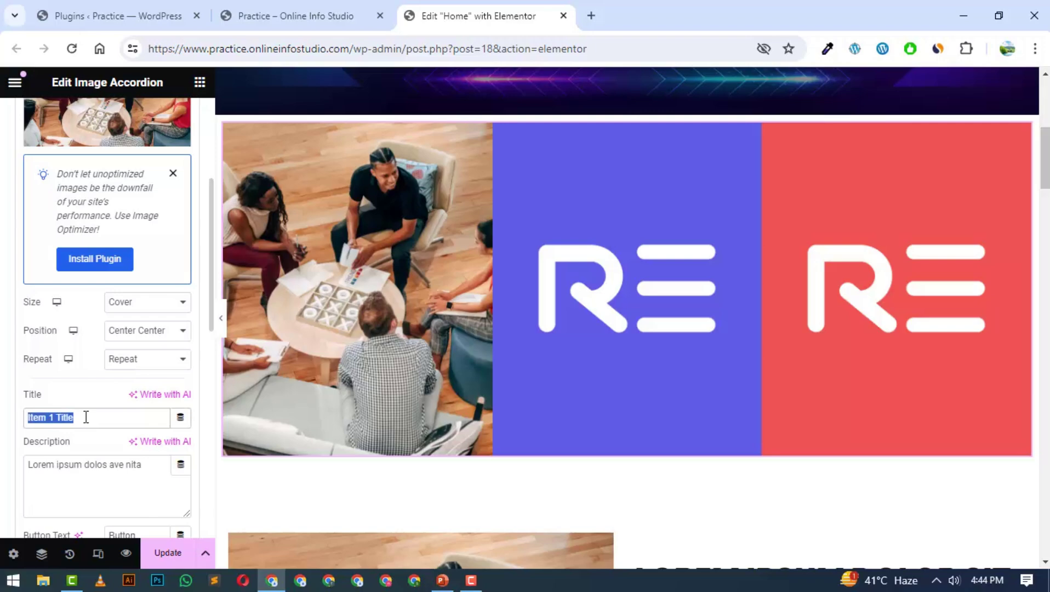
key("BackSpace")
type("Image 1")
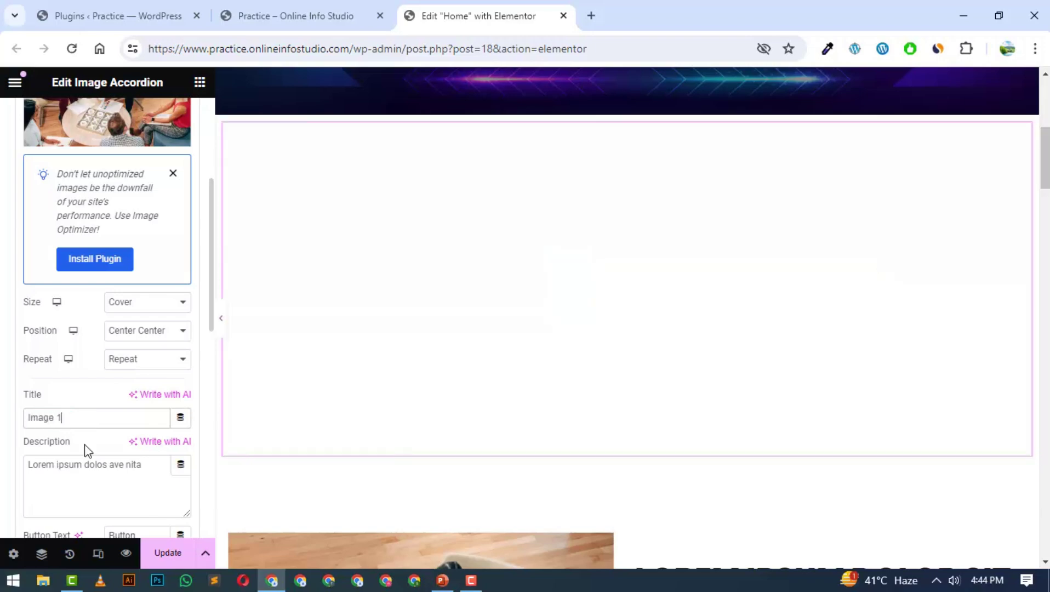
Lengthen the first item's description by repeating its text "Lorem ipsum dolos ave nita" five more times
double_click(73, 464)
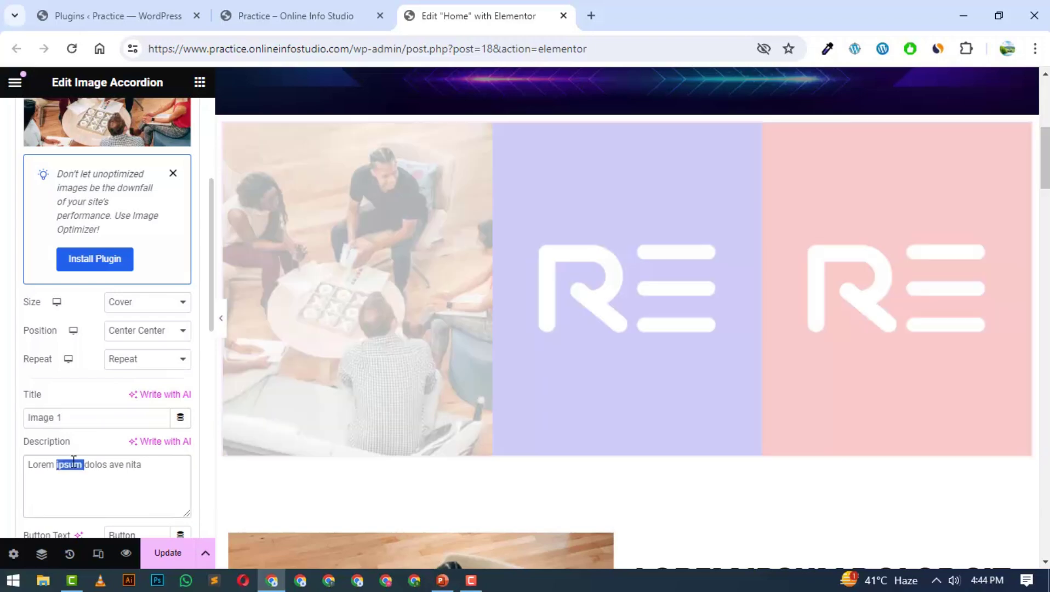
key("ctrl+a")
key("ctrl+c")
key("Right")
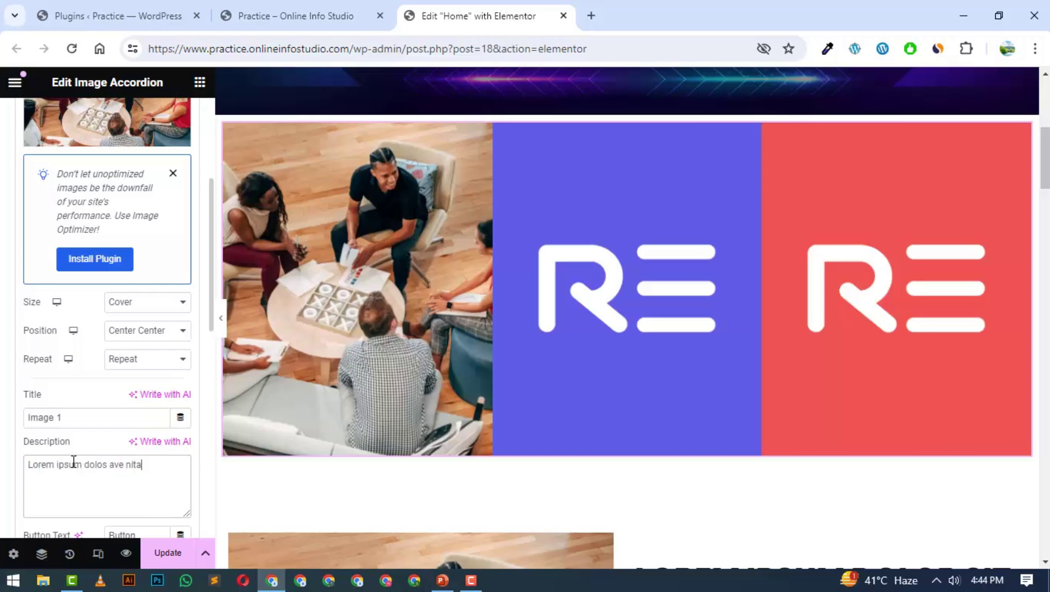
key("ctrl+v")
key("ctrl+v")
key("ctrl+v")
key("ctrl+v")
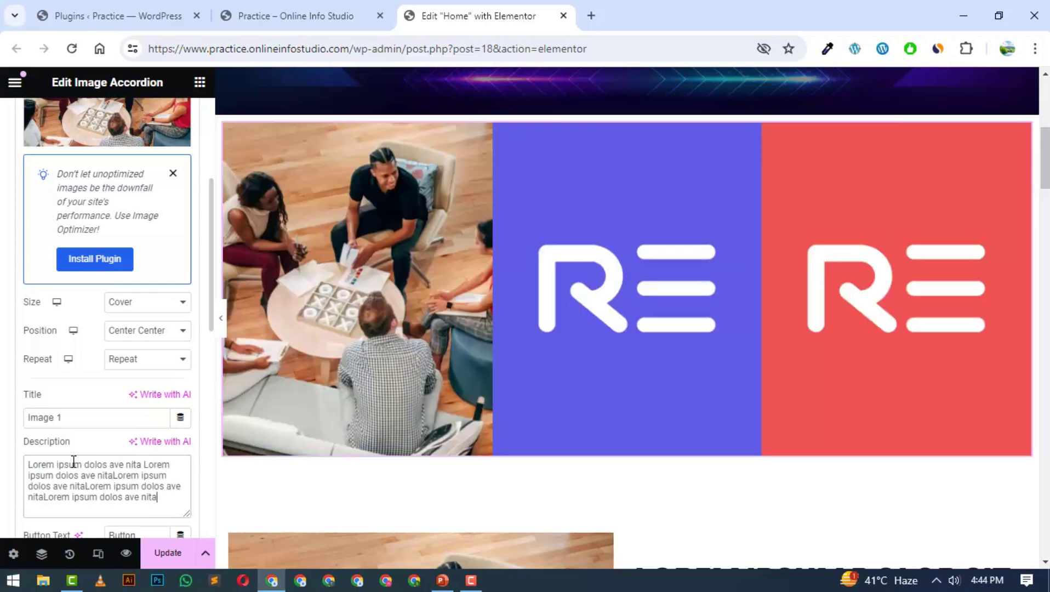
key("ctrl+v")
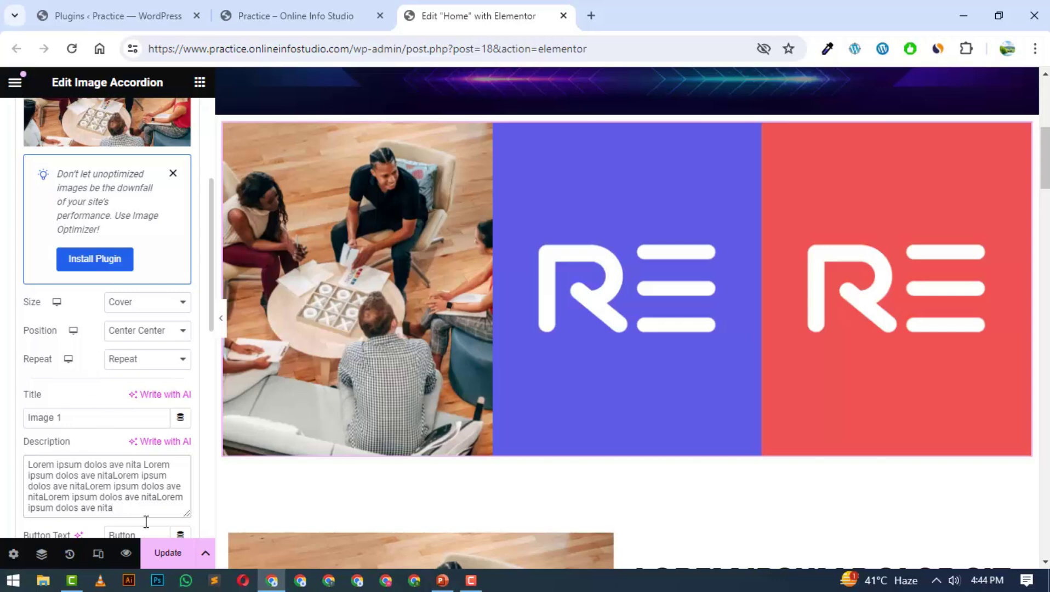
Save the page changes and check the first accordion item on the live home page
left_click(169, 557)
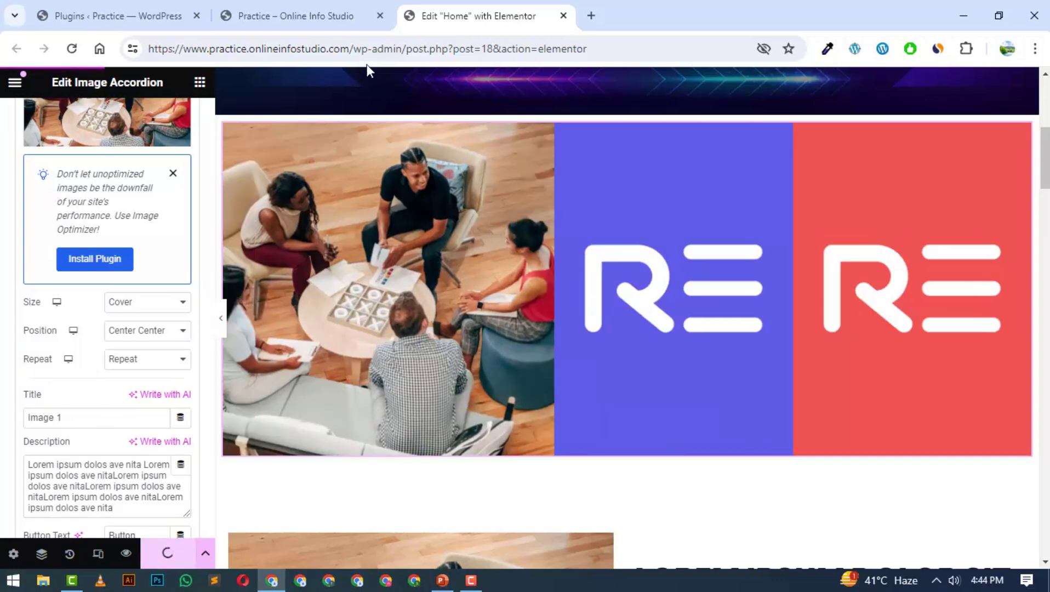
left_click(340, 7)
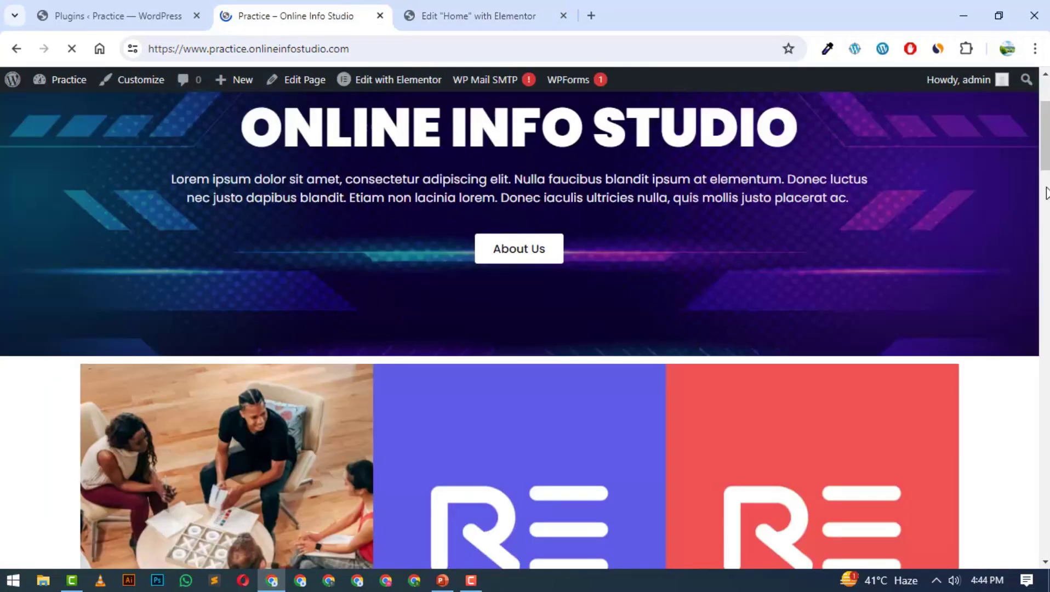
scroll(981, 159, "down", 3)
mouse_move(211, 297)
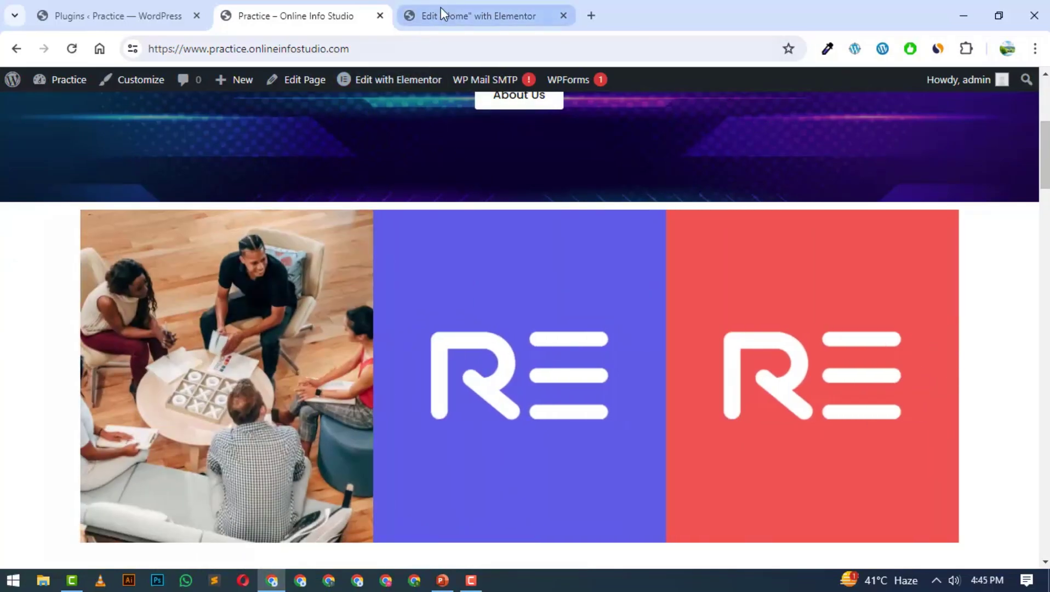
Return to the Elementor editor and place the Royal Addons Before After widget directly below the Image Accordion
left_click(442, 9)
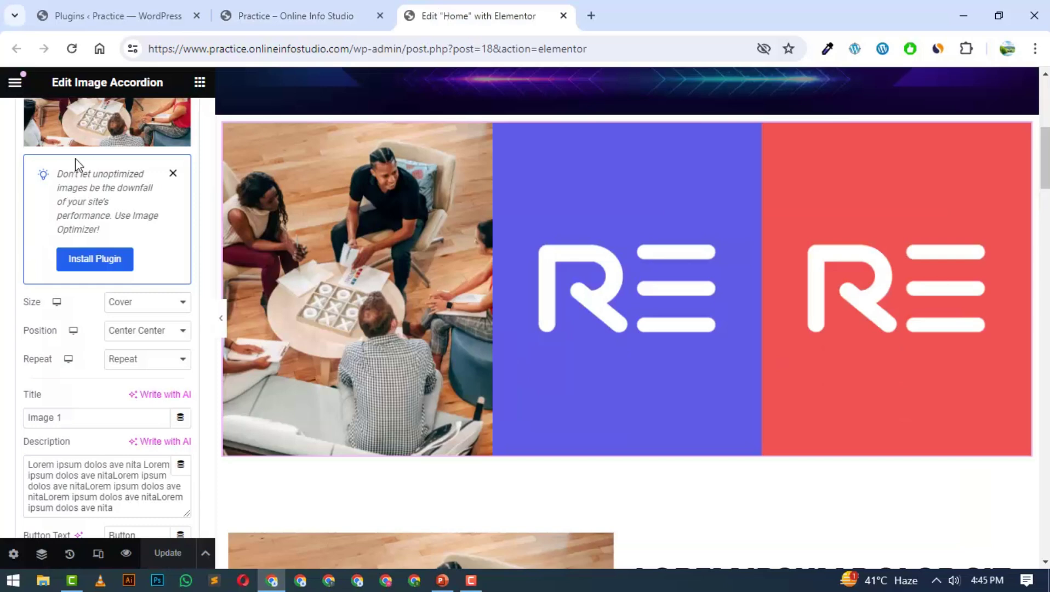
left_click(199, 84)
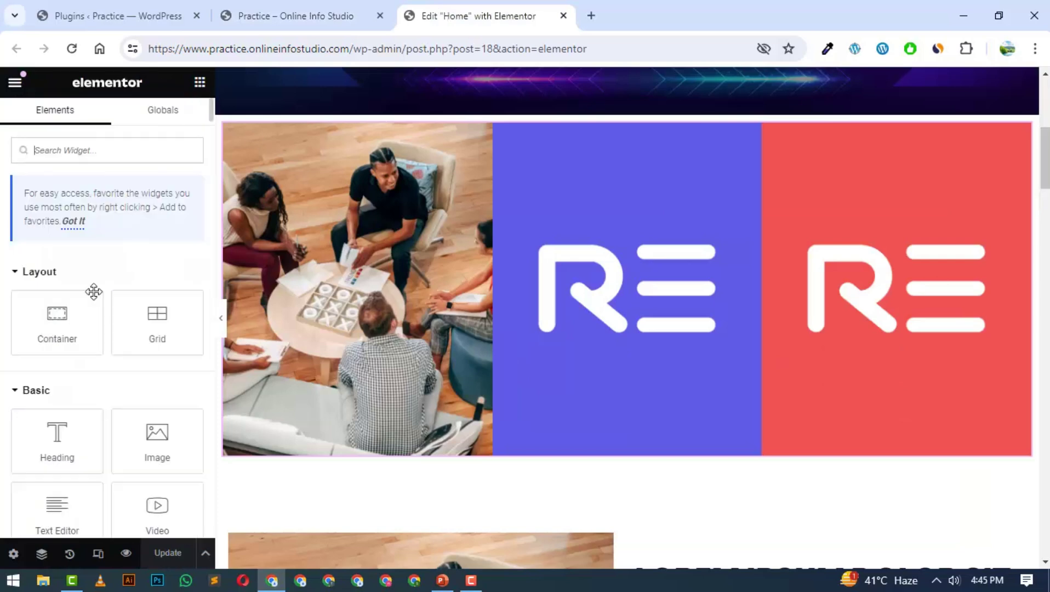
scroll(94, 292, "down", 10)
scroll(94, 292, "down", 20)
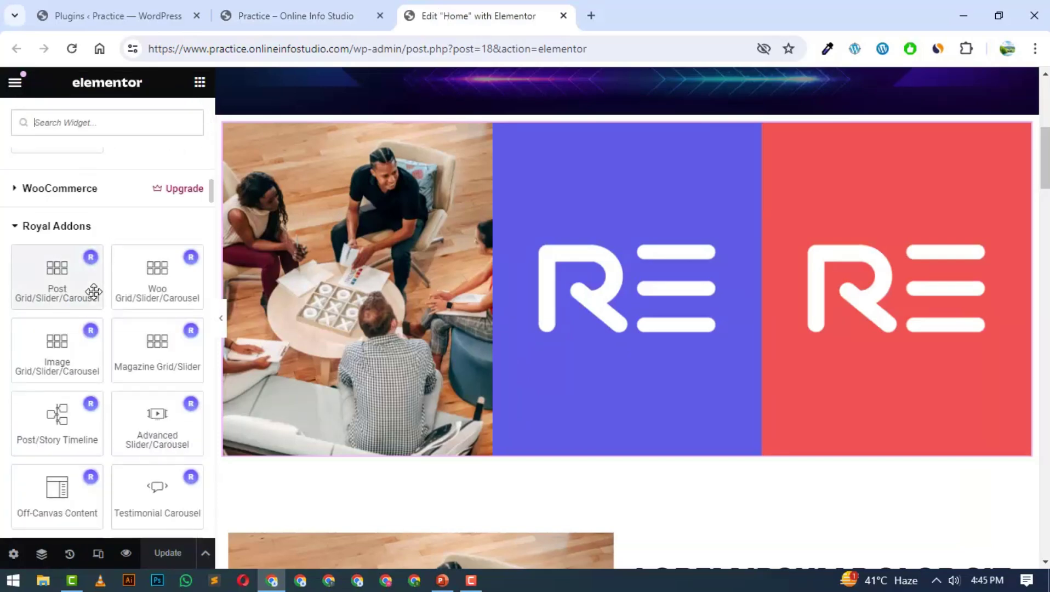
scroll(93, 291, "down", 2)
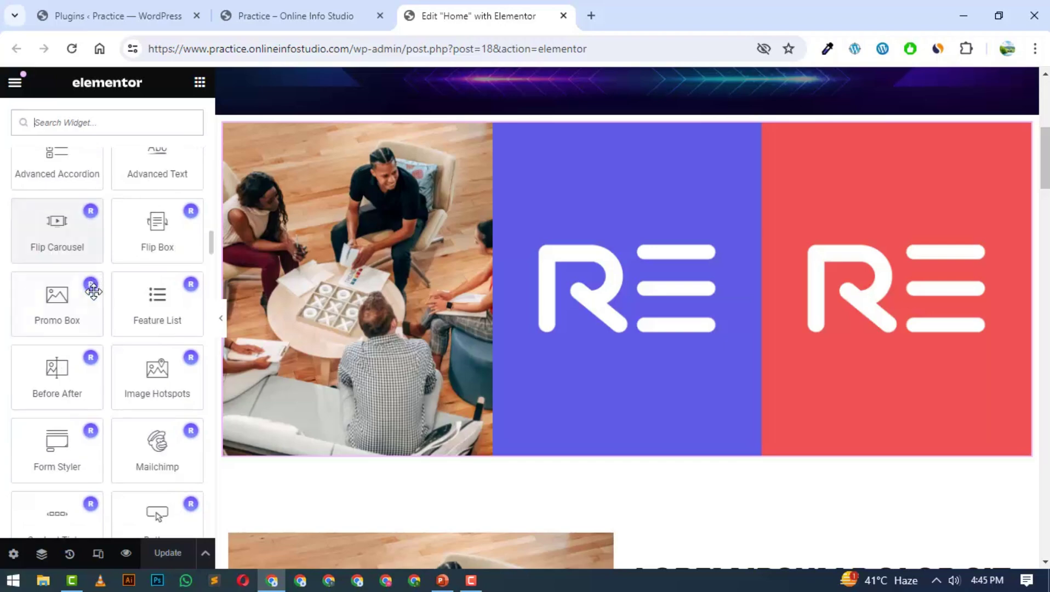
scroll(449, 295, "down", 3)
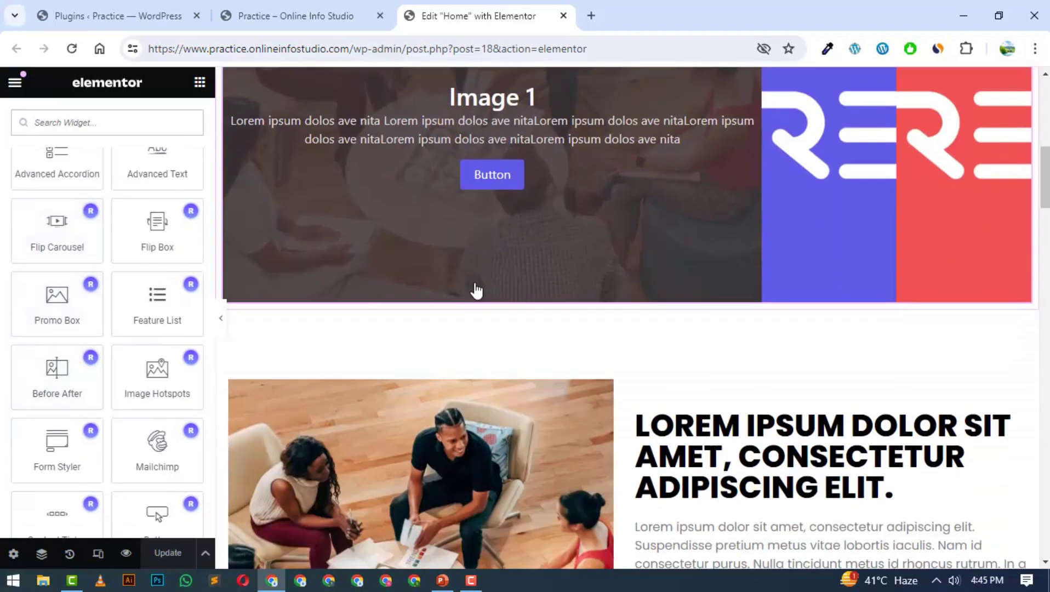
left_click_drag(53, 382, 413, 304)
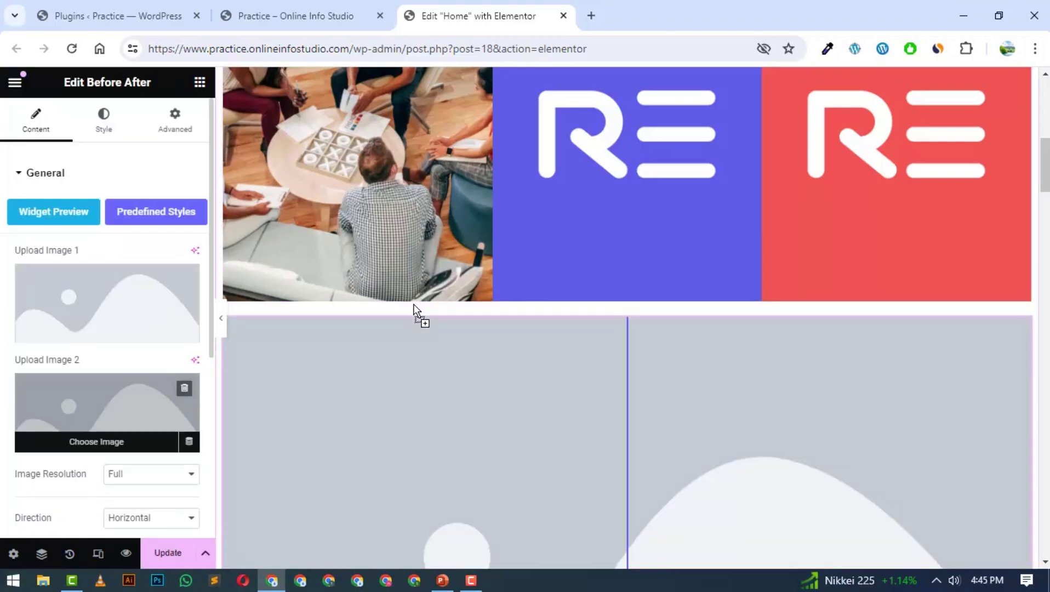
Set the Before After widget's first image to the media library photo of the laptop and camera gear
scroll(575, 194, "down", 3)
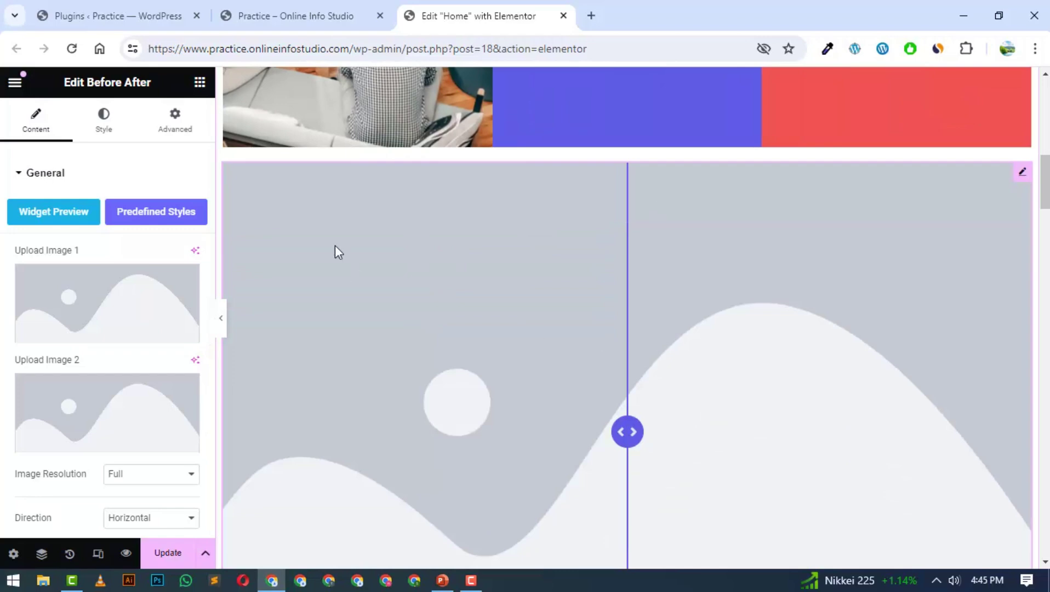
left_click(73, 288)
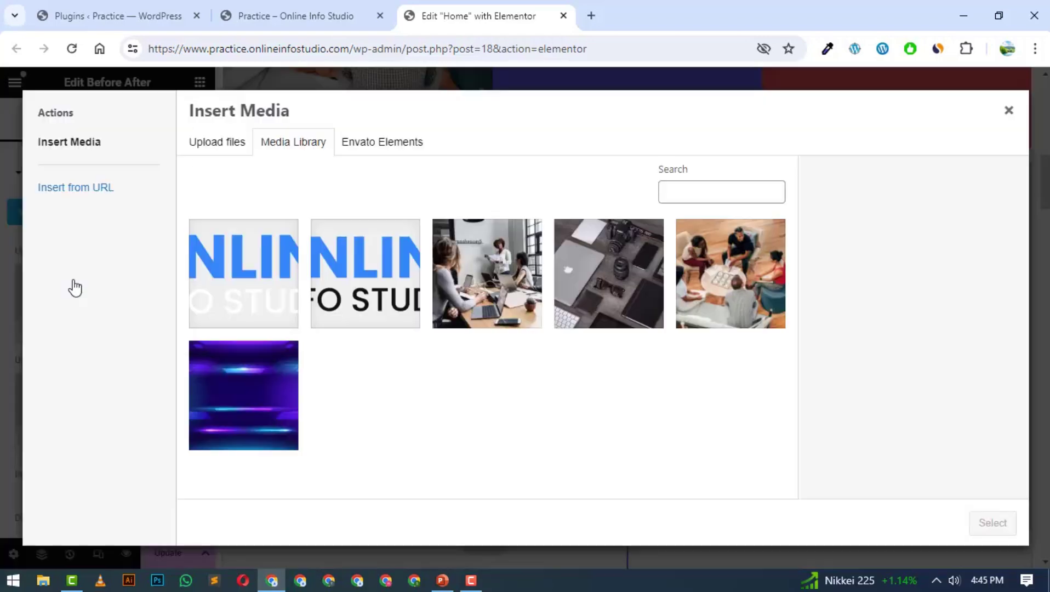
left_click(522, 269)
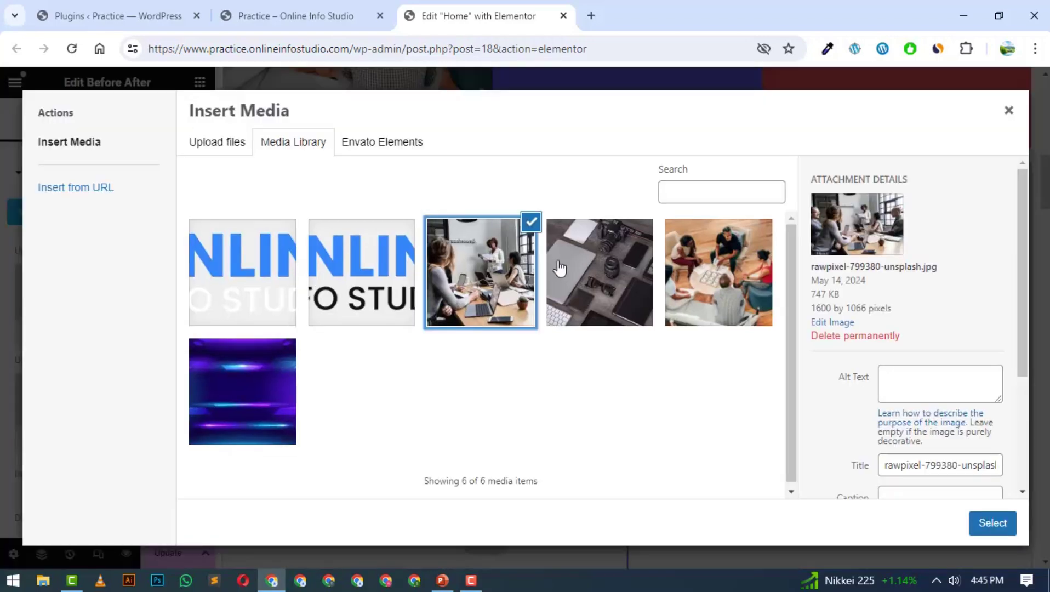
left_click(649, 291)
left_click(986, 526)
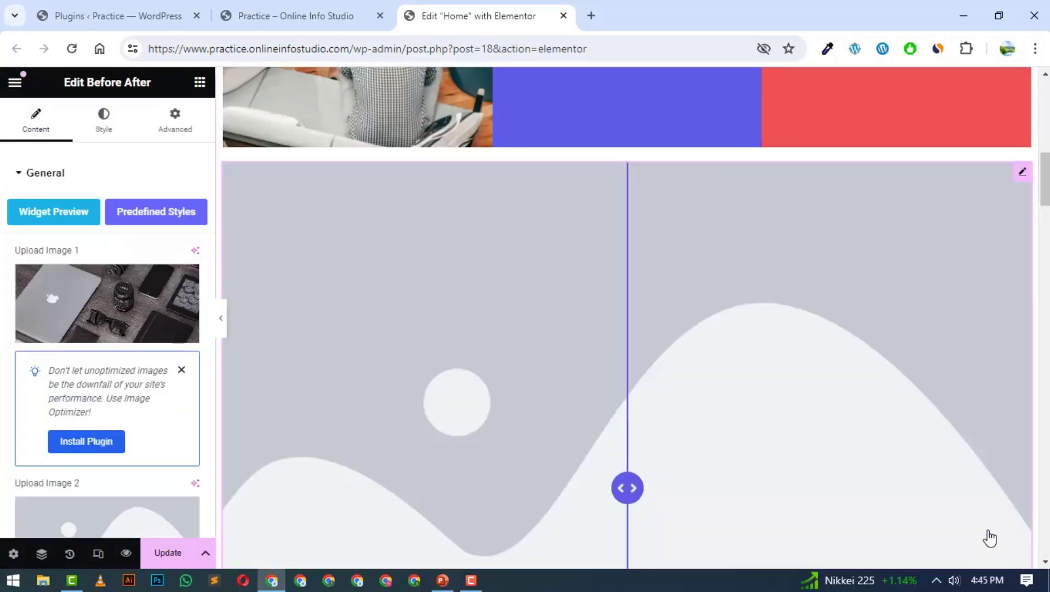
Set the Before After widget's second image to the media library photo of the office meeting and check the comparison on the canvas
scroll(109, 329, "down", 3)
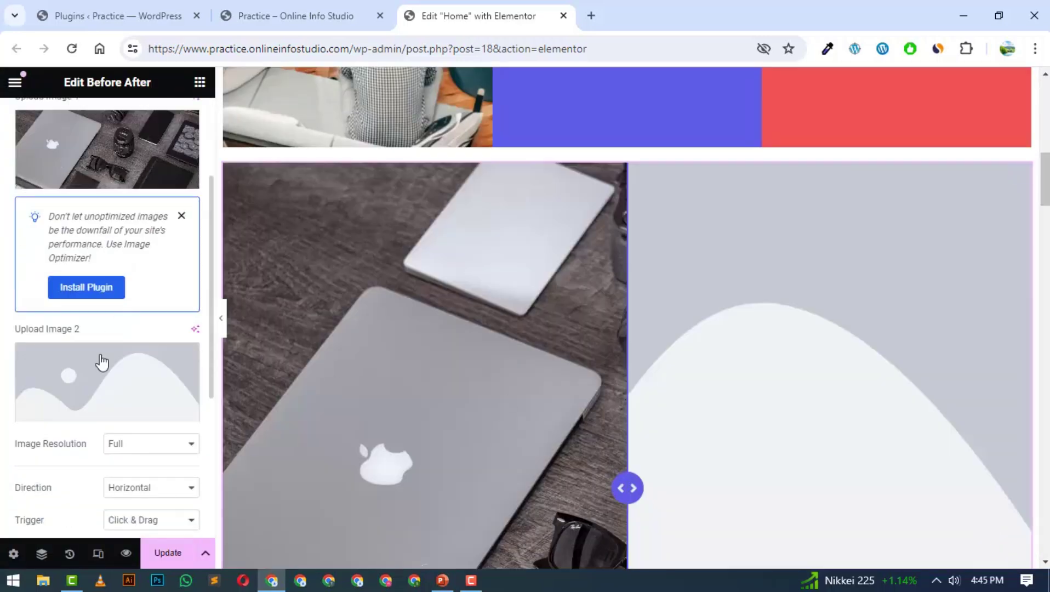
left_click(99, 366)
left_click(500, 285)
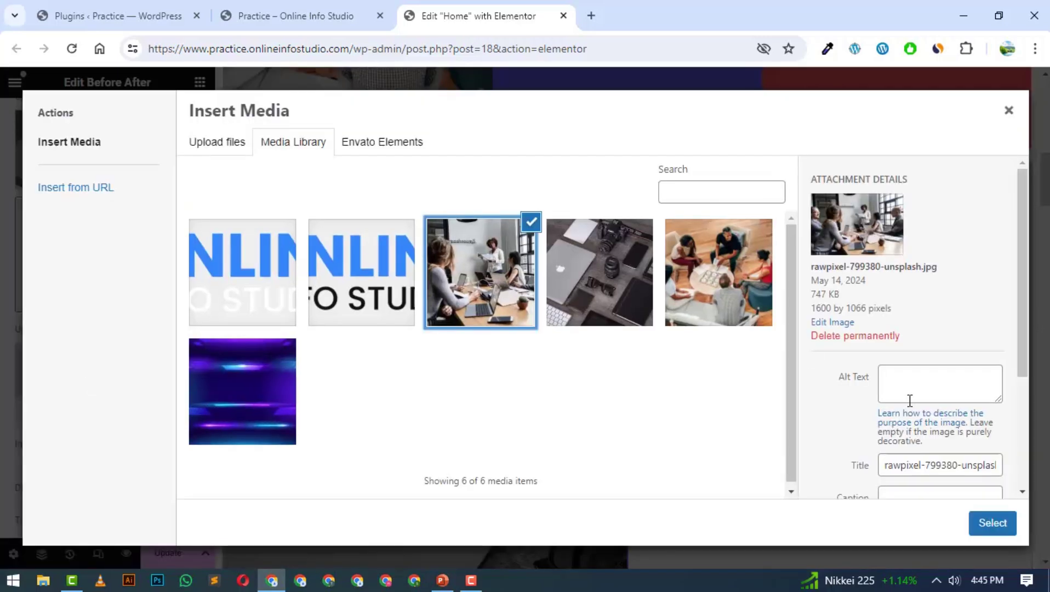
left_click(984, 523)
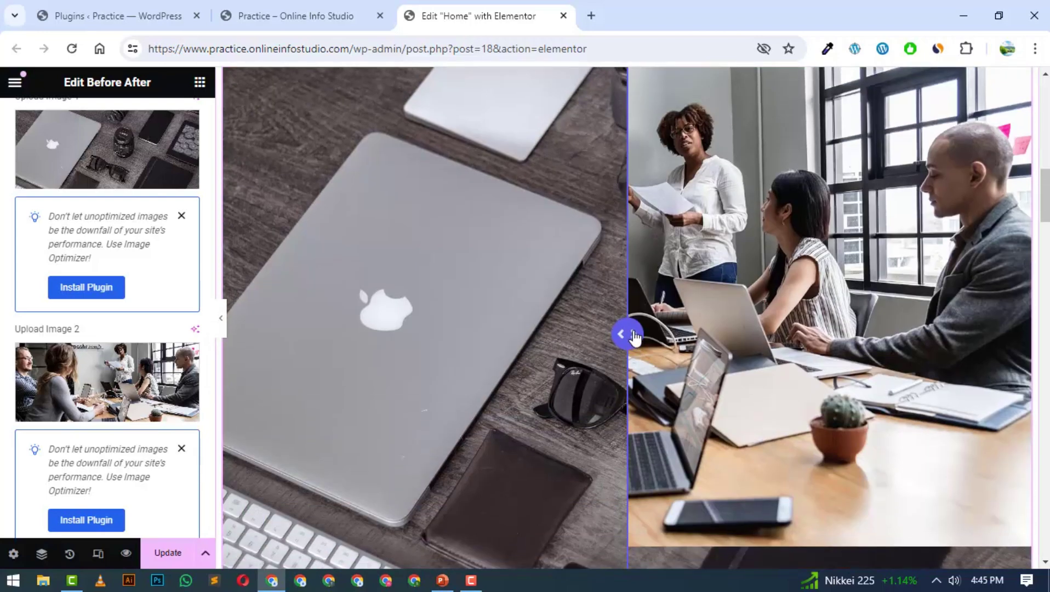
mouse_move(633, 337)
left_mouse_down()
mouse_move(534, 329)
mouse_move(628, 345)
mouse_move(635, 336)
left_mouse_up()
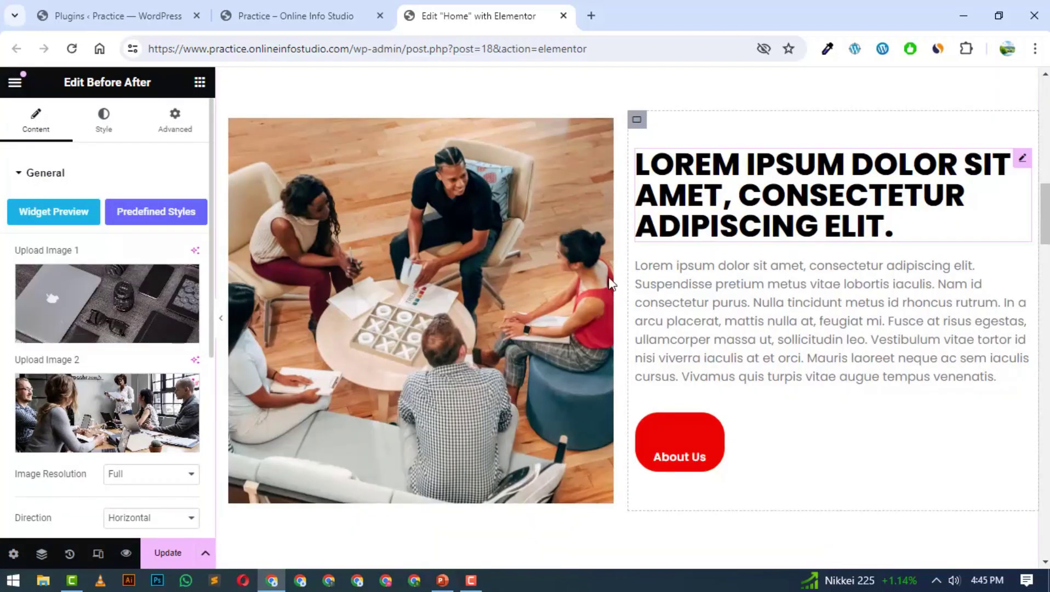
scroll(594, 266, "down", 3)
scroll(595, 266, "up", 10)
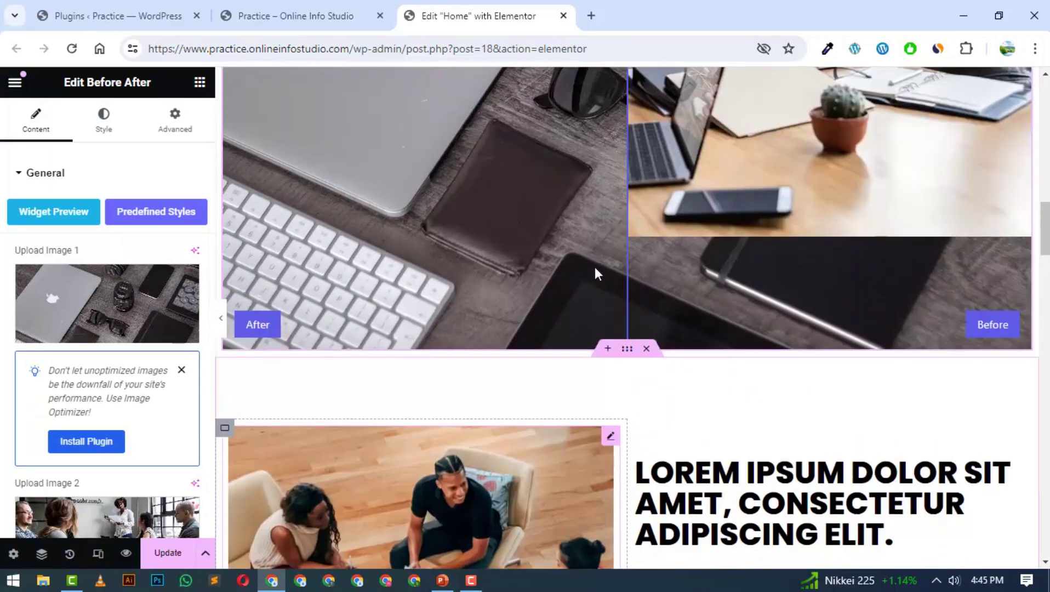
scroll(595, 267, "up", 4)
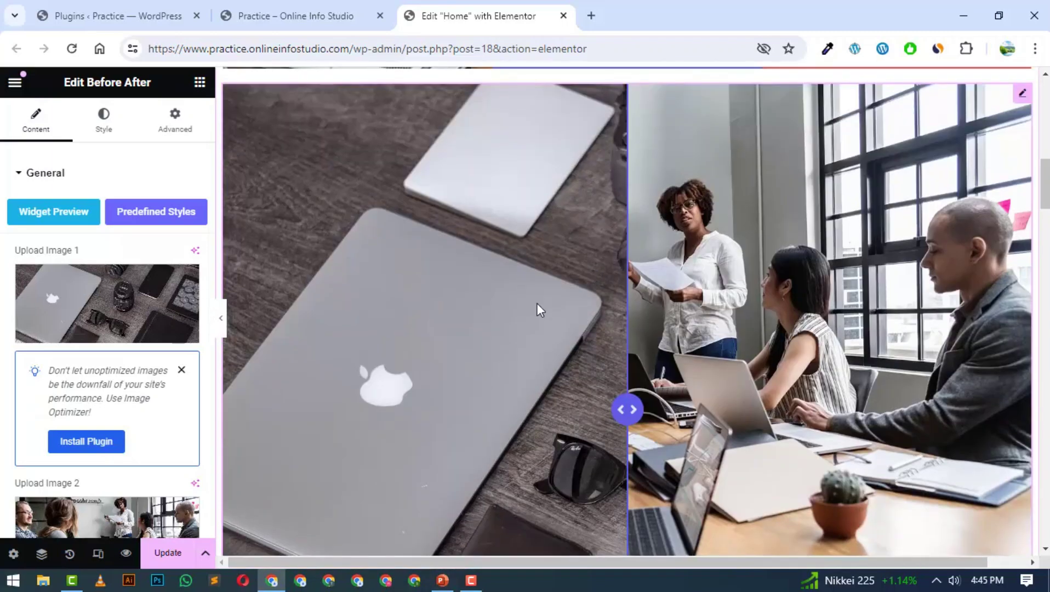
Save the page changes and test the Before After slider on the live home page
left_click(163, 553)
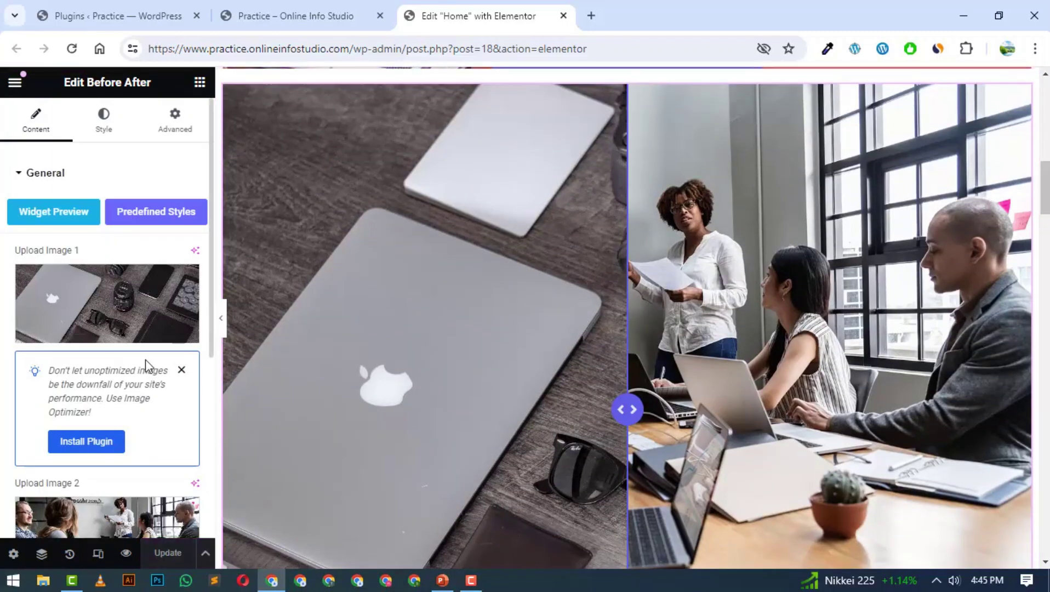
left_click(339, 7)
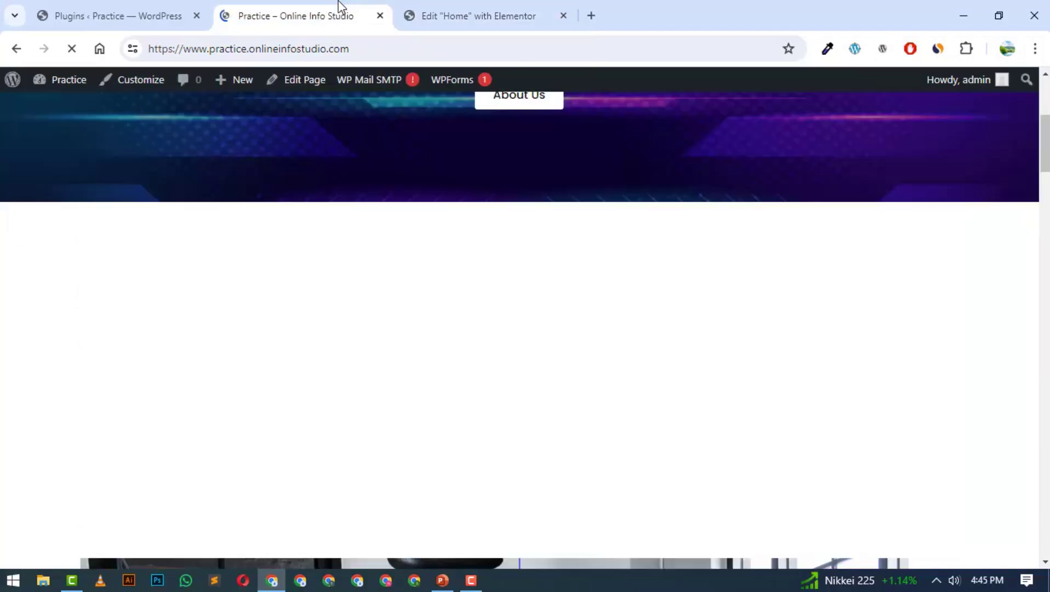
scroll(326, 232, "down", 8)
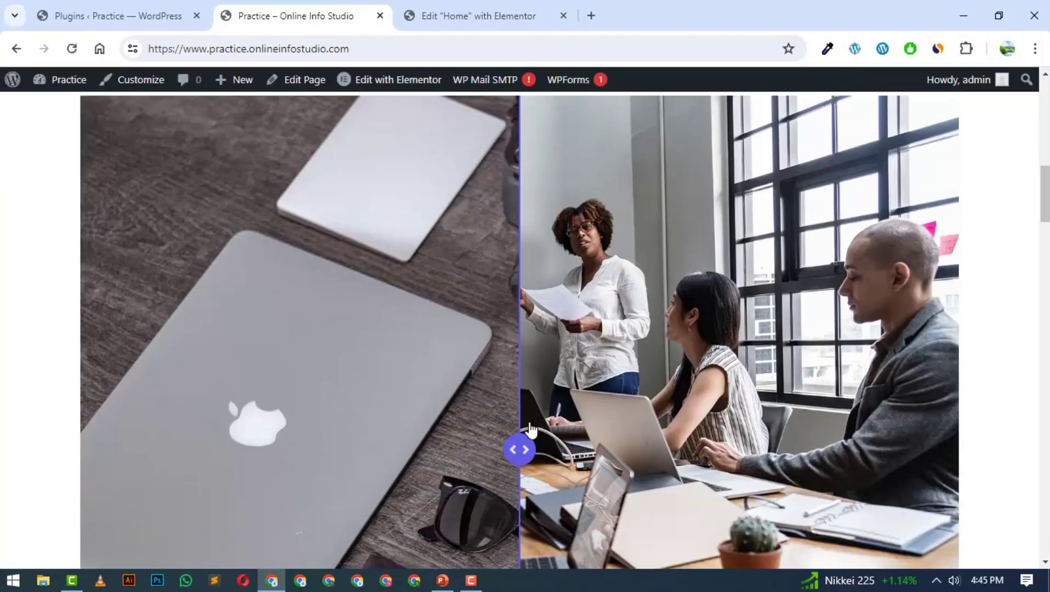
left_click_drag(516, 453, 495, 510)
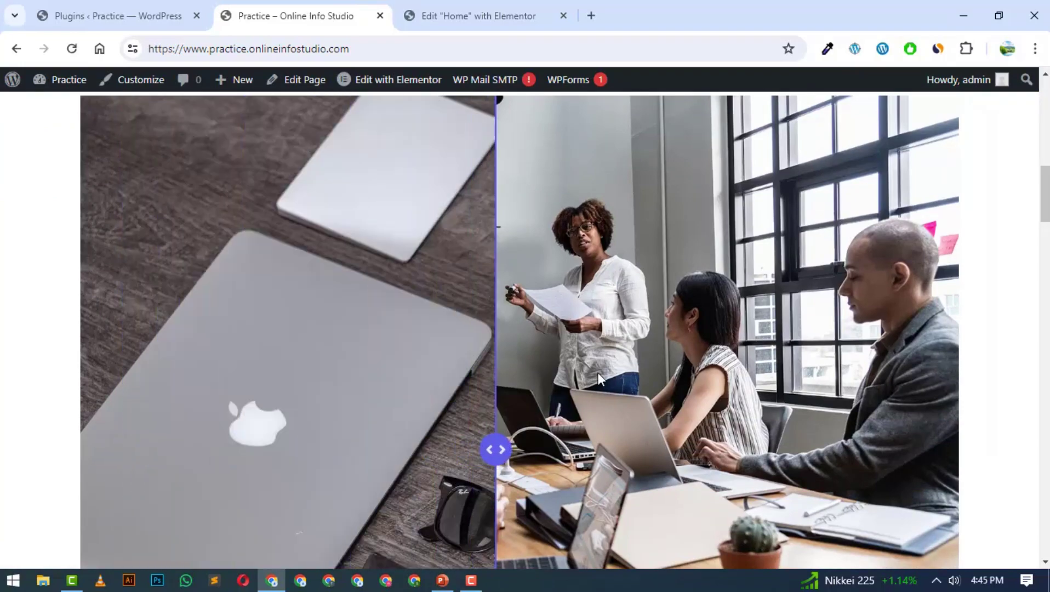
scroll(600, 371, "down", 3)
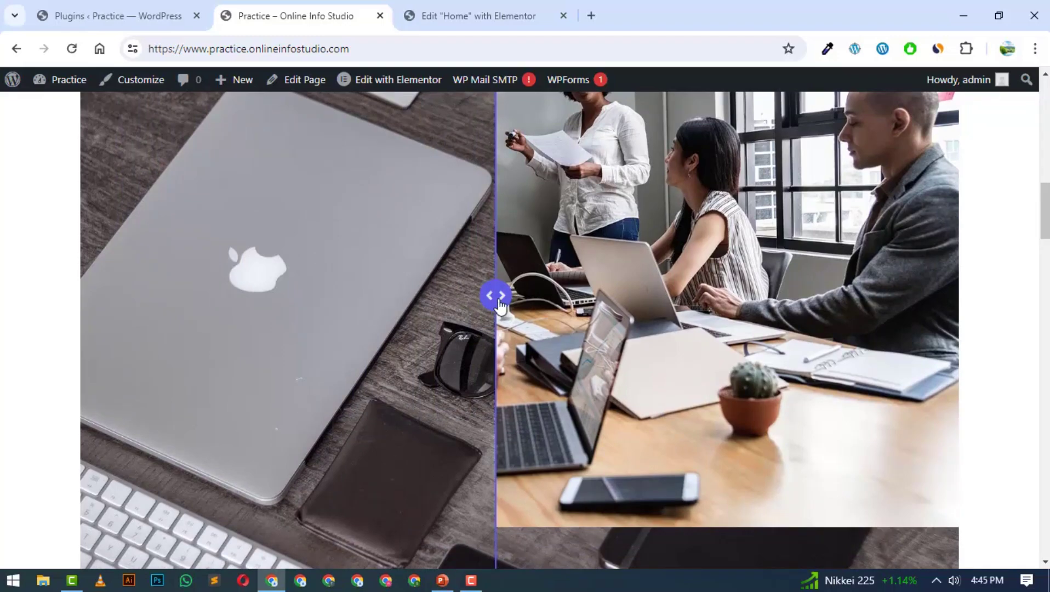
left_click_drag(498, 298, 551, 347)
Return to the Elementor editor and look through the Royal Addons widgets, then review the two widgets placed on the page
left_click(494, 5)
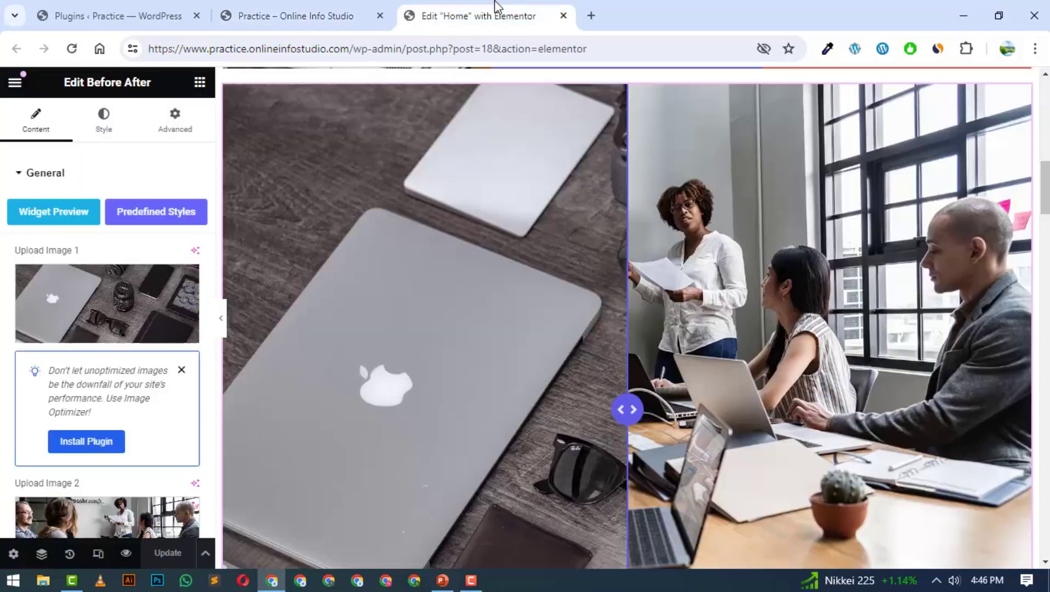
left_click(200, 83)
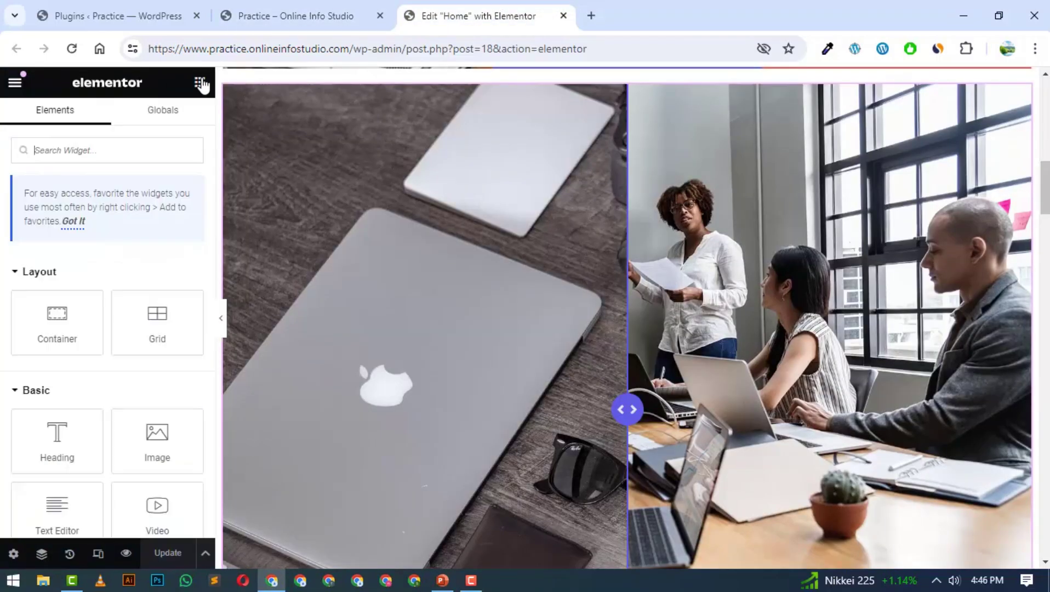
scroll(124, 187, "down", 15)
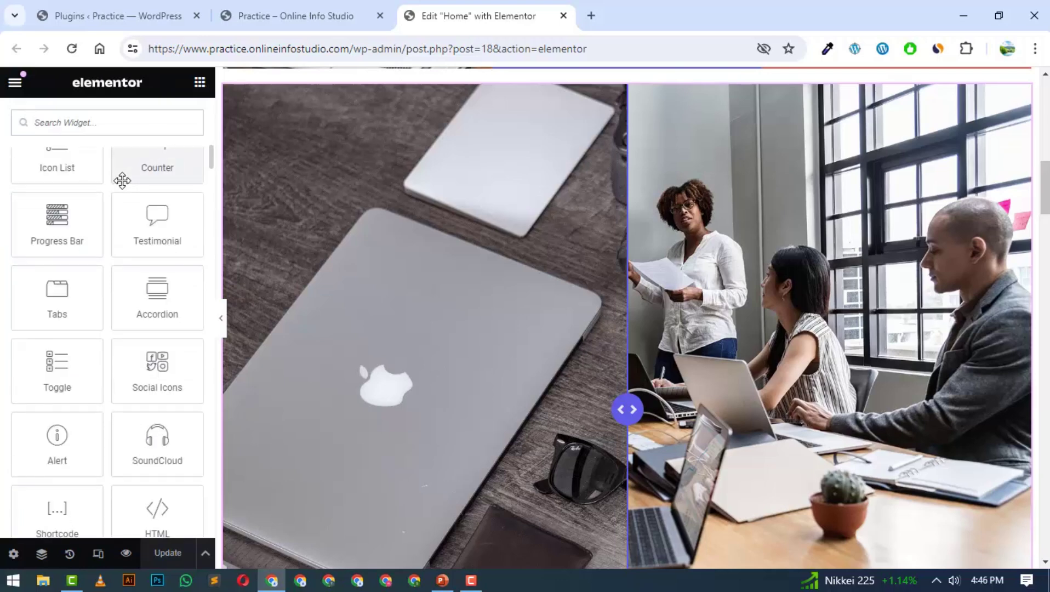
scroll(122, 181, "down", 10)
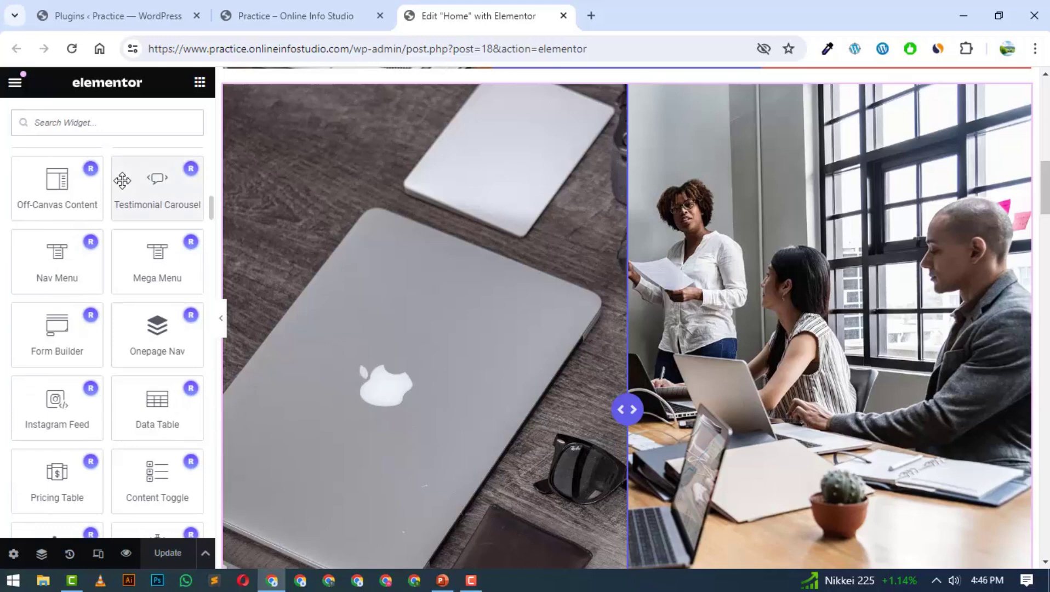
scroll(122, 180, "up", 3)
scroll(122, 180, "up", 4)
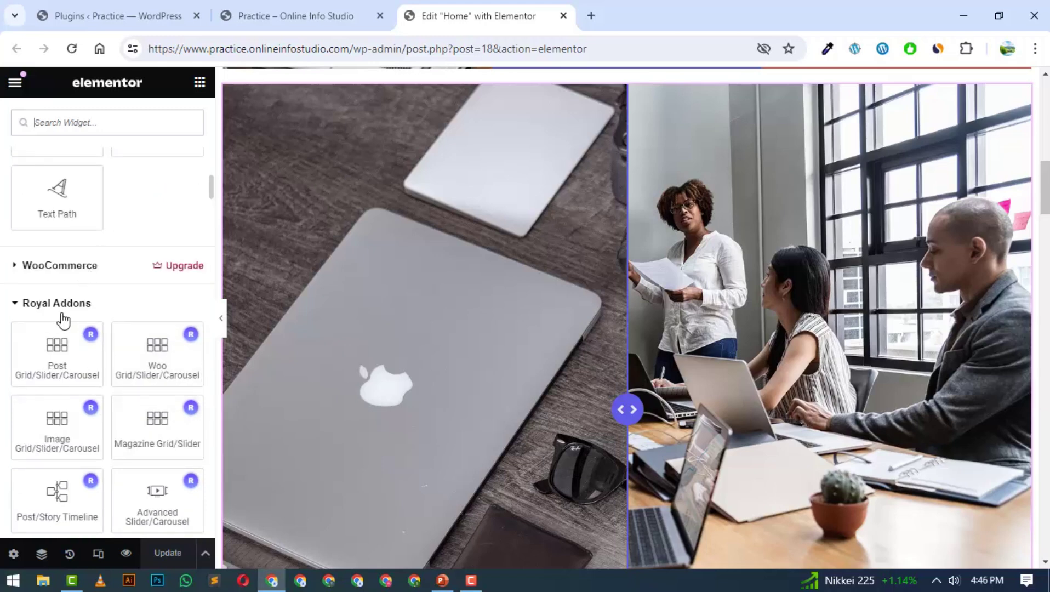
scroll(110, 308, "down", 4)
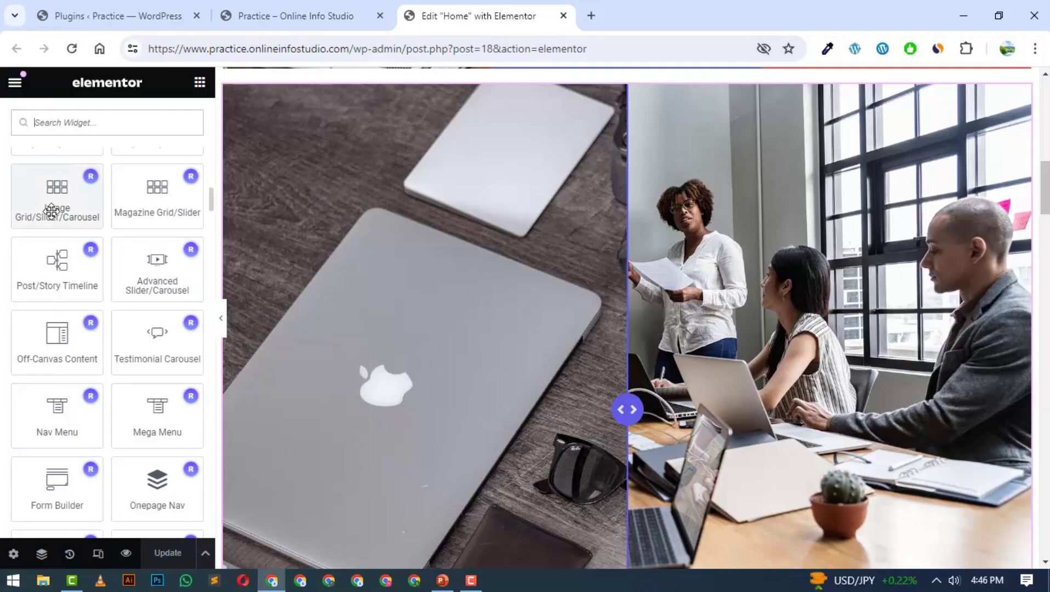
scroll(455, 308, "up", 4)
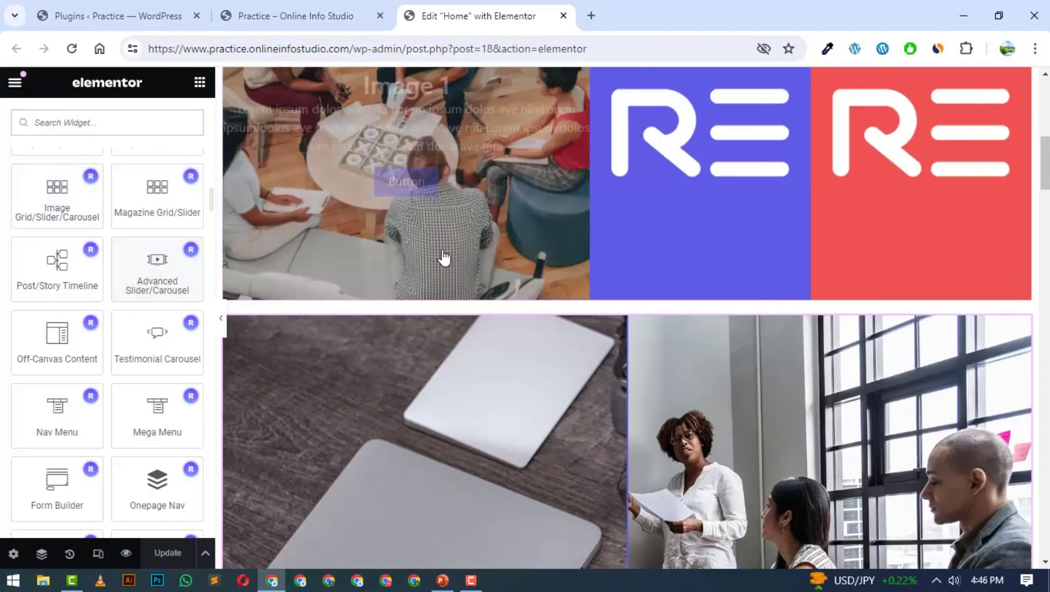
scroll(466, 258, "down", 2)
scroll(633, 362, "down", 4)
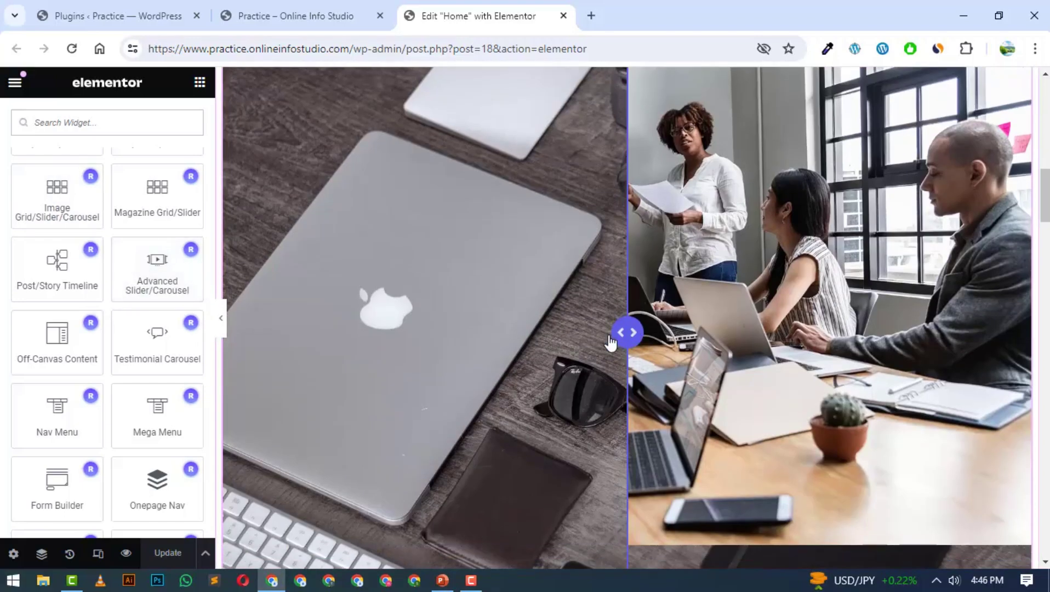
mouse_move(607, 337)
left_mouse_down()
mouse_move(493, 330)
mouse_move(609, 329)
left_mouse_up()
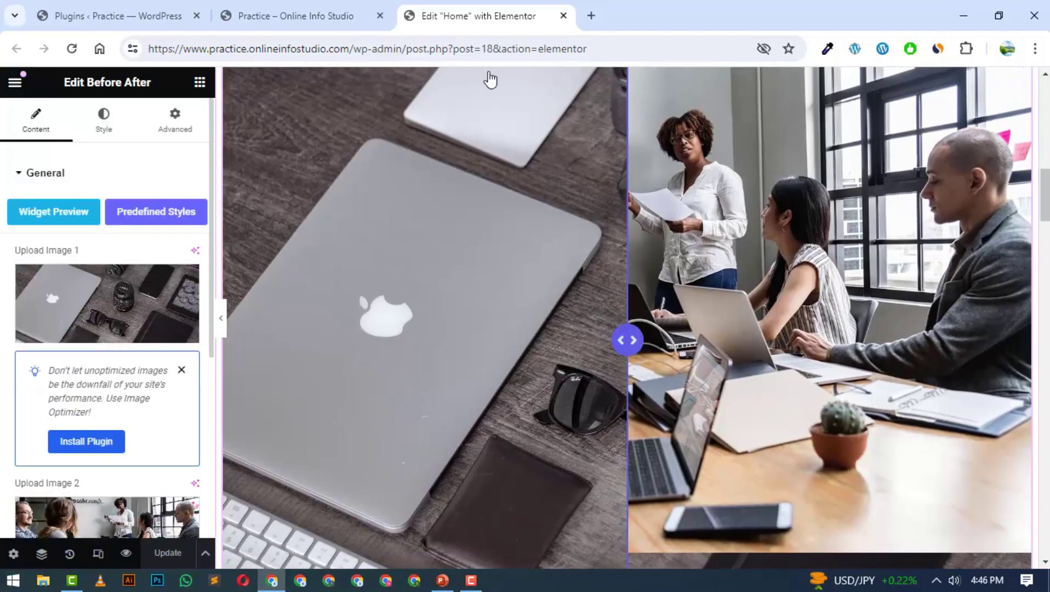
Go back to the live home page and slide the Before After divider across the full width of the images
left_click(357, 14)
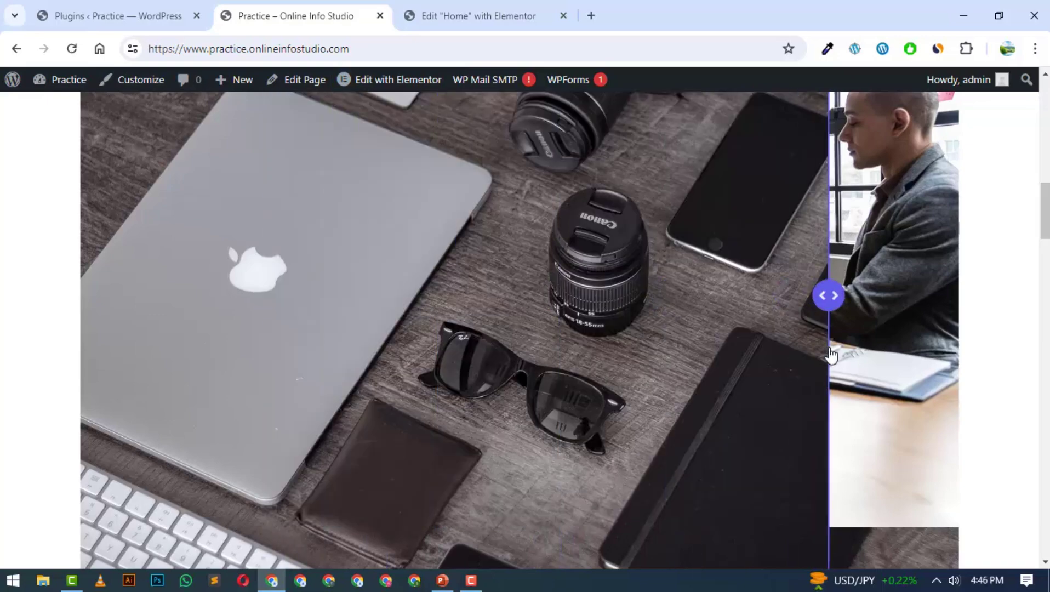
scroll(832, 356, "up", 4)
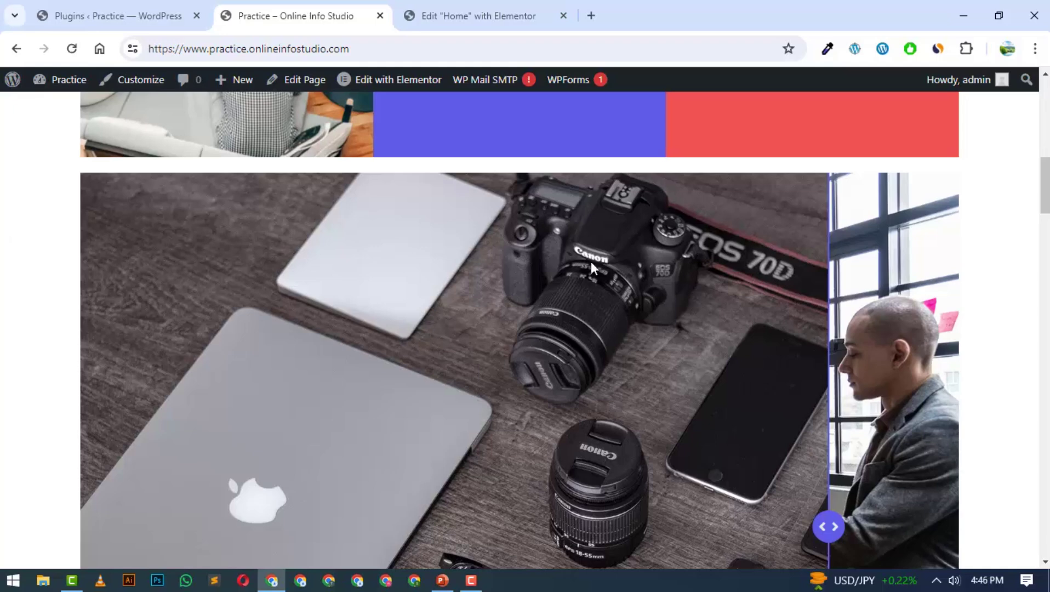
scroll(591, 266, "down", 1)
left_click_drag(835, 471, 70, 492)
left_click_drag(144, 493, 722, 348)
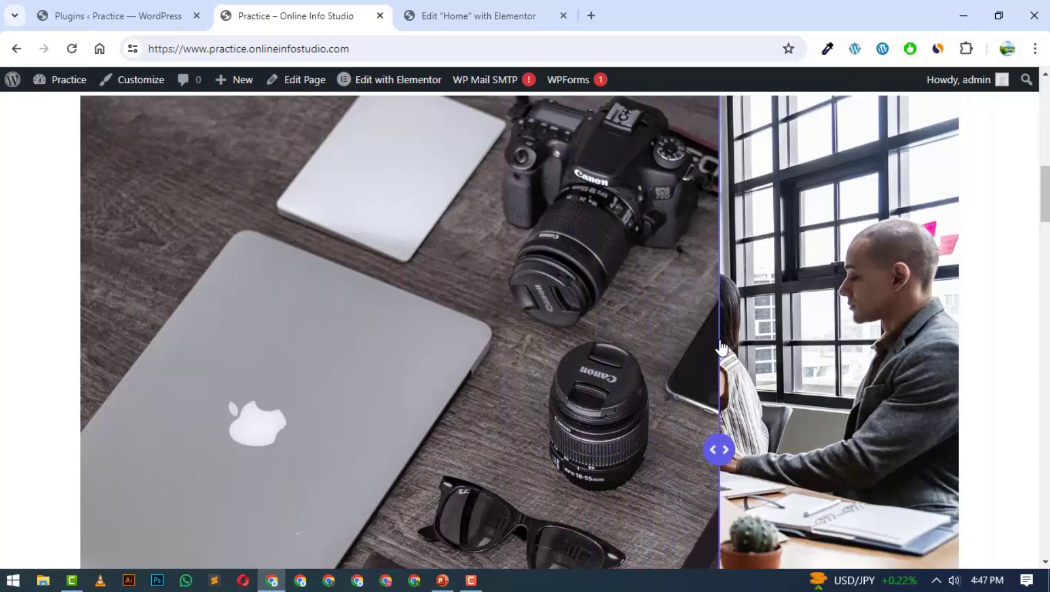
Return to the Elementor editor and browse the available widgets through to the end of the Royal Addons group
left_click(425, 15)
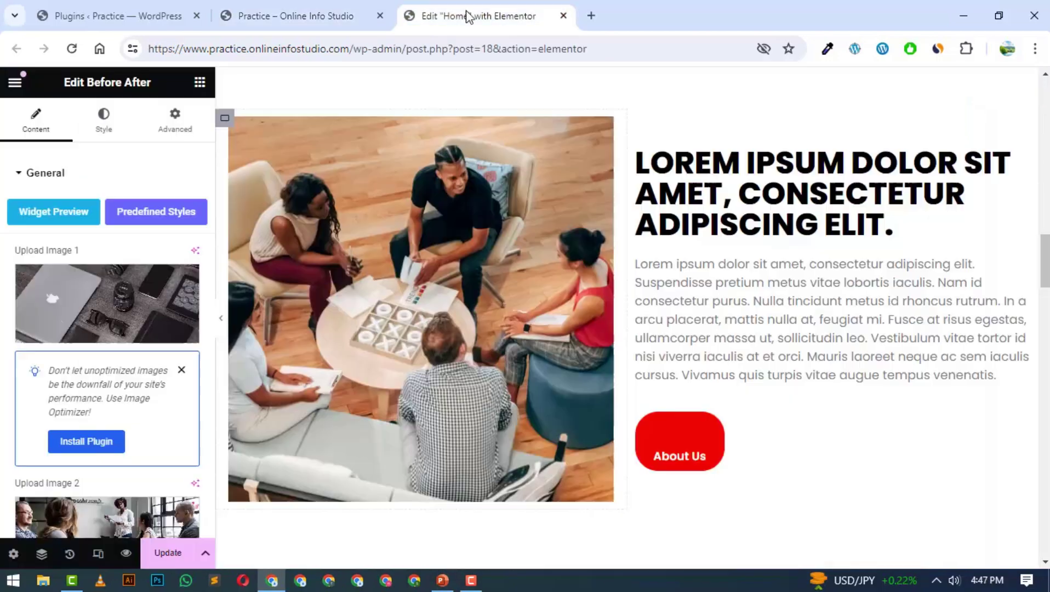
left_click(202, 83)
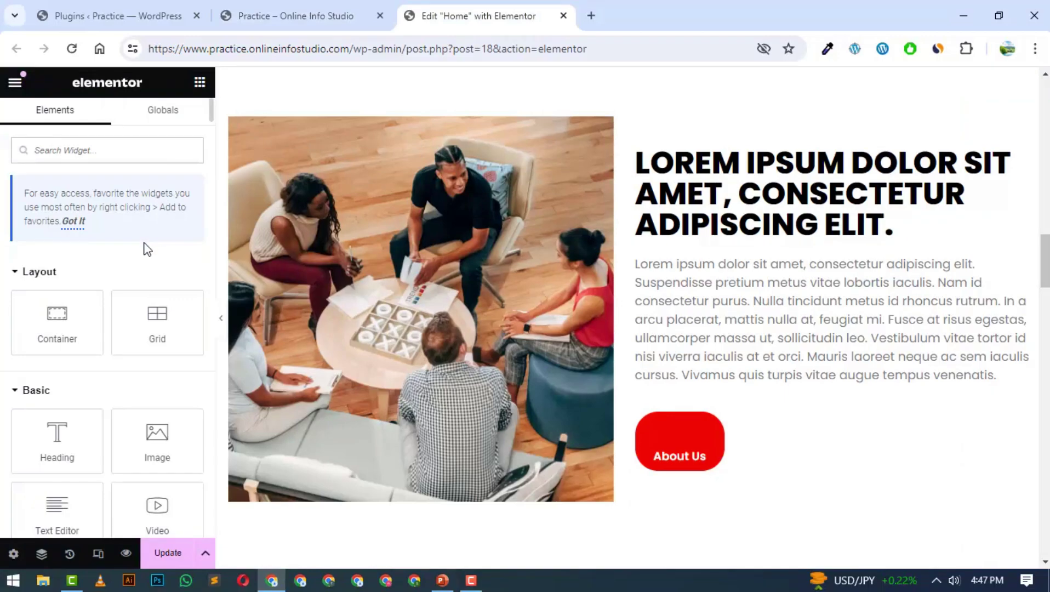
scroll(143, 246, "down", 4)
scroll(455, 209, "down", 3)
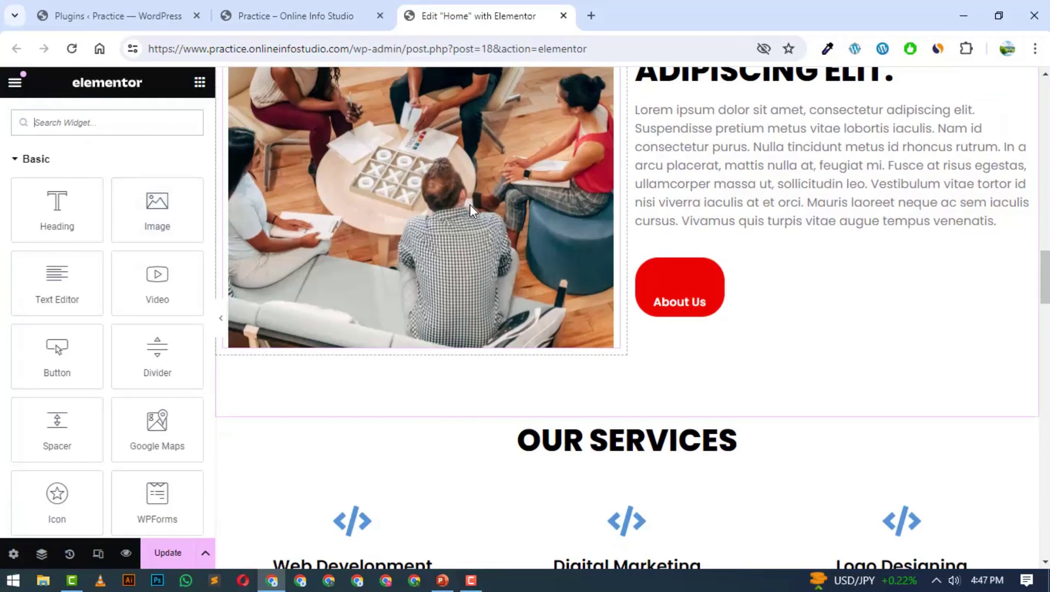
scroll(471, 204, "down", 5)
scroll(81, 243, "down", 5)
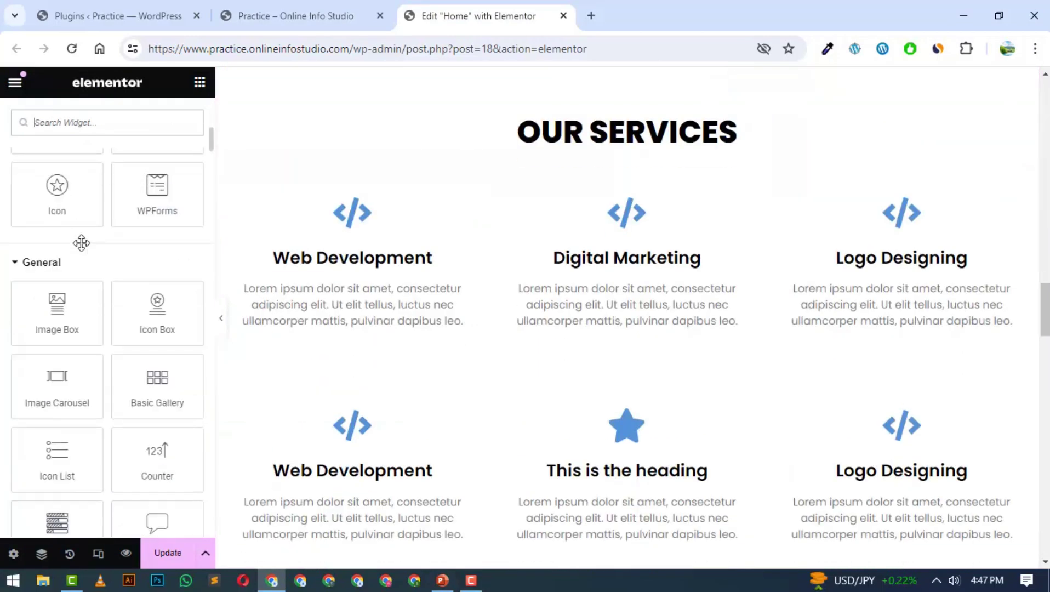
scroll(81, 243, "down", 8)
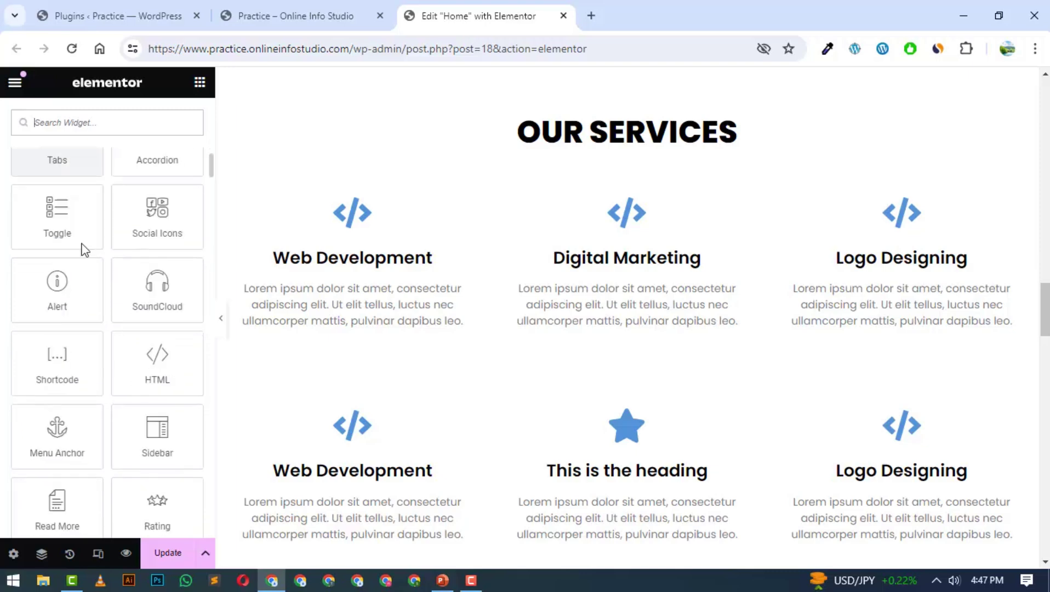
scroll(81, 243, "down", 10)
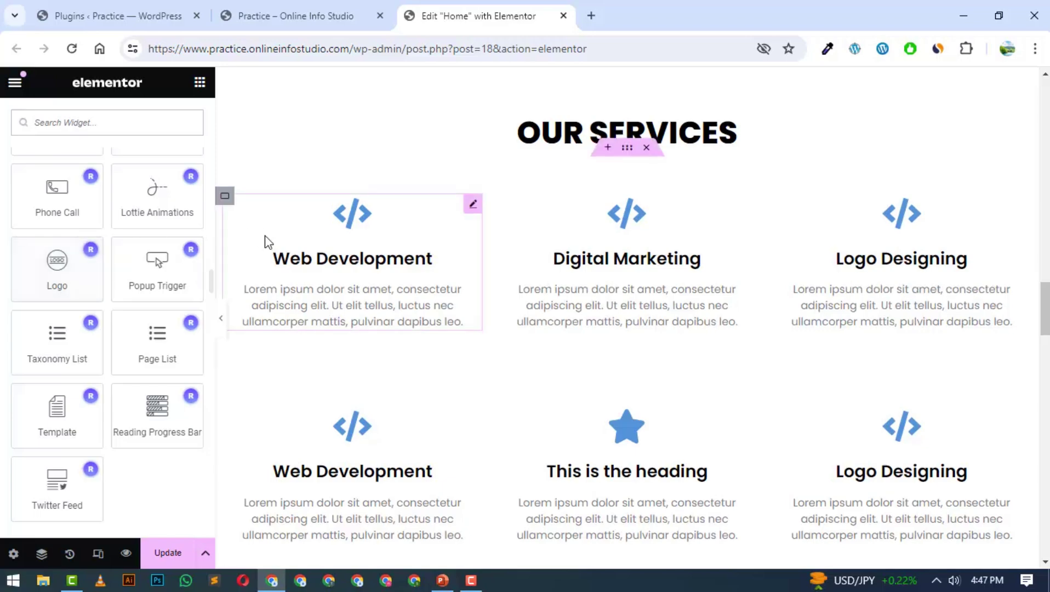
Search the widgets for "prog" and place the Essential Addons Progress Bar directly below the About Us button
scroll(371, 237, "up", 4)
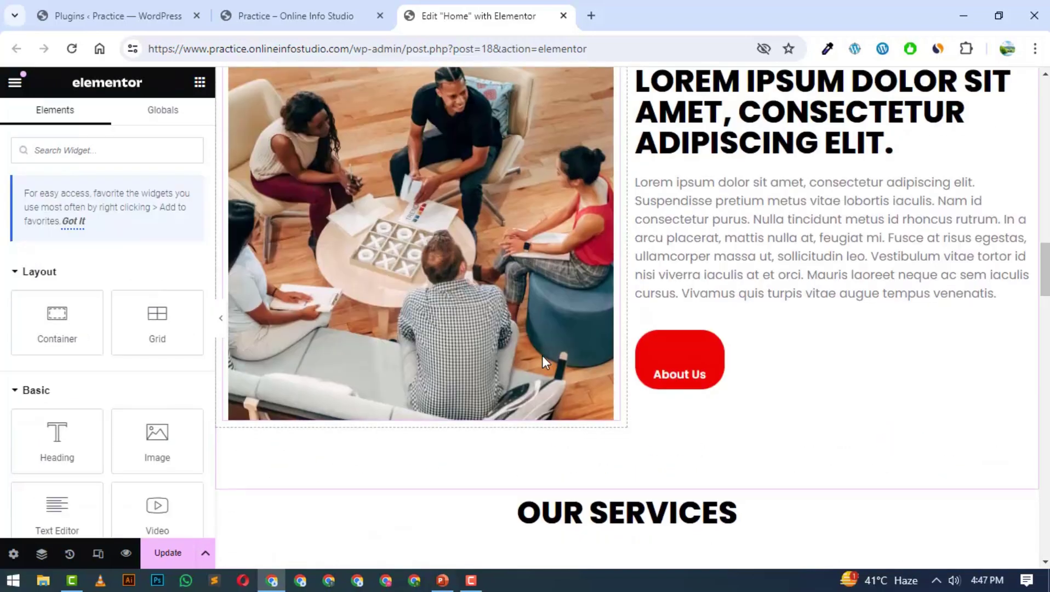
scroll(517, 232, "down", 5)
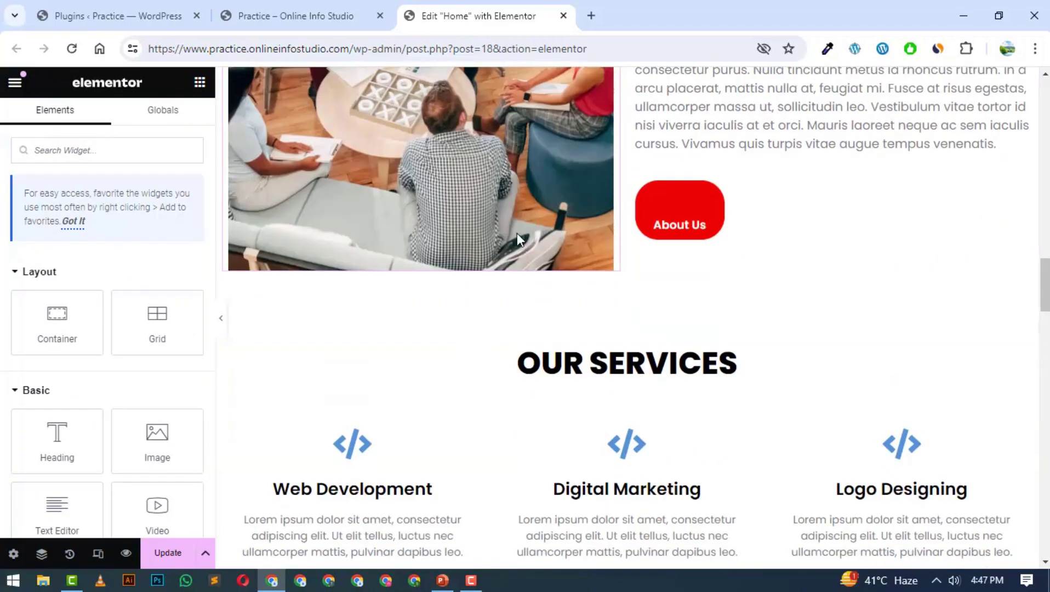
scroll(517, 233, "up", 1)
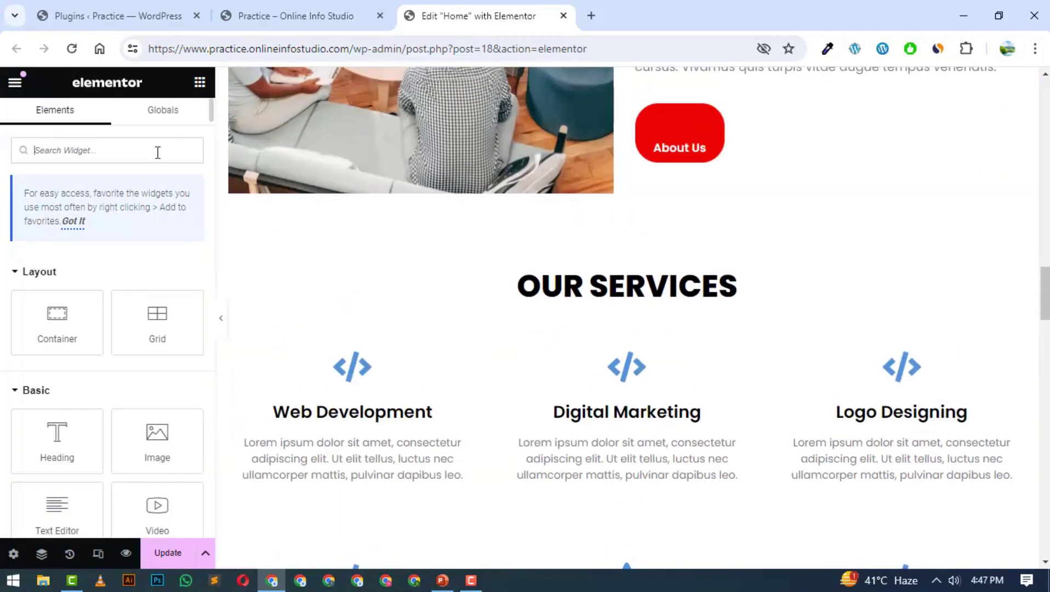
type("prog")
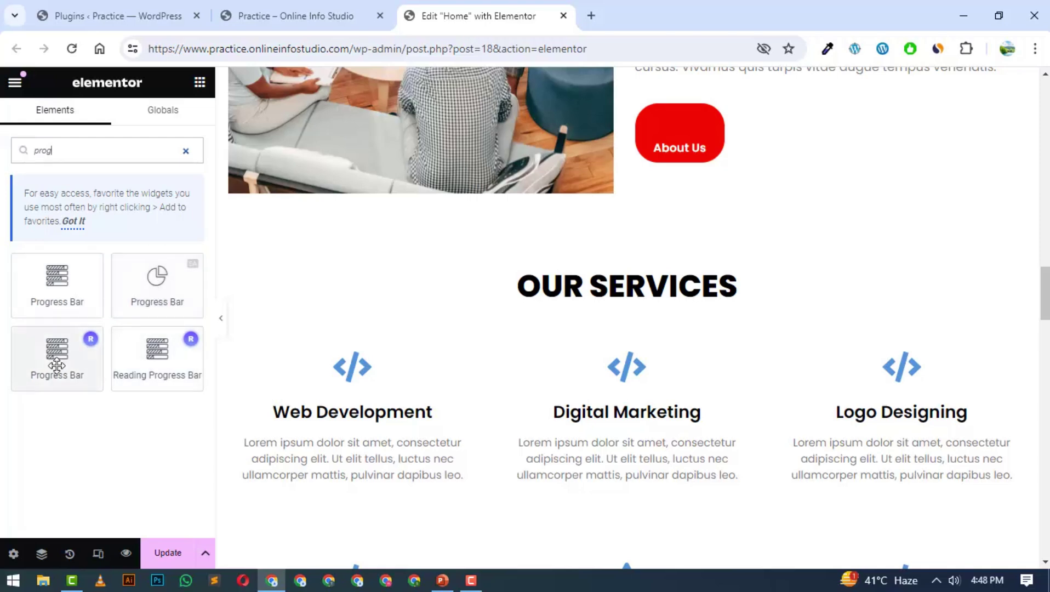
left_click_drag(153, 285, 733, 151)
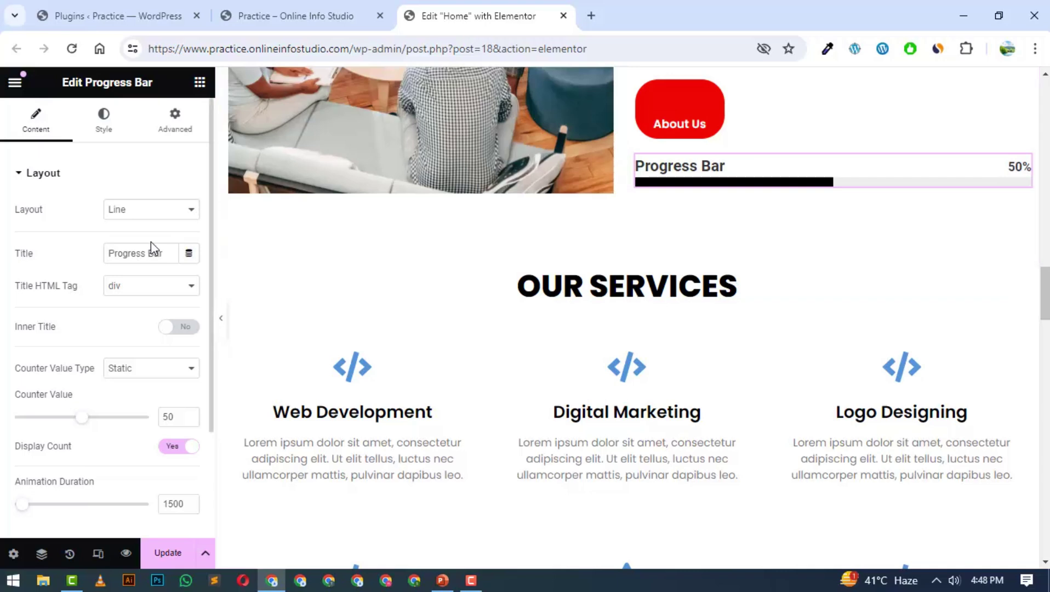
scroll(107, 308, "down", 3)
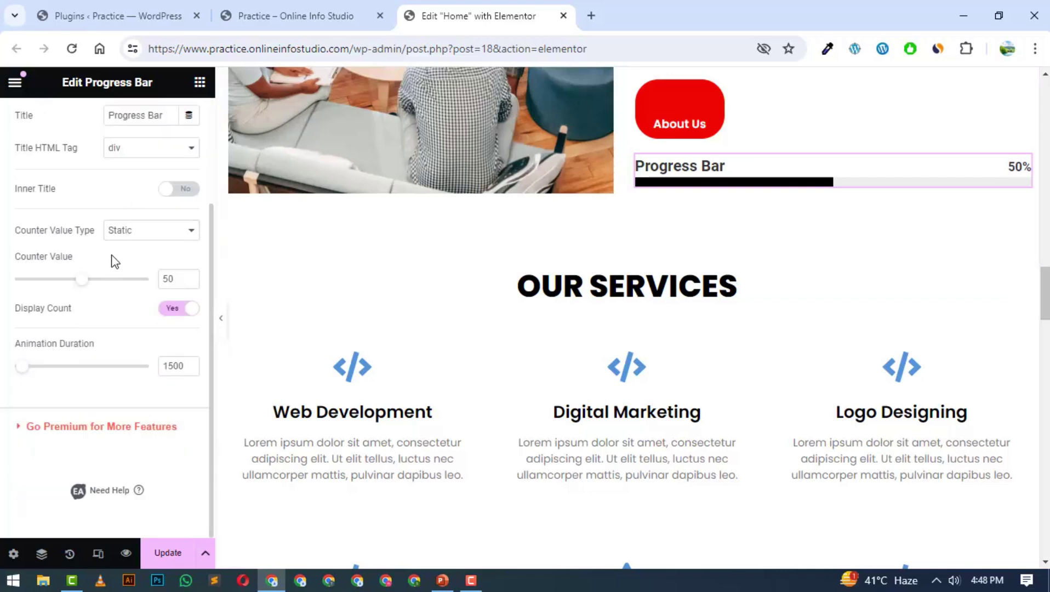
Title the progress bar "Web Development" and set its counter value to 90
scroll(113, 262, "up", 3)
triple_click(126, 254)
type("W")
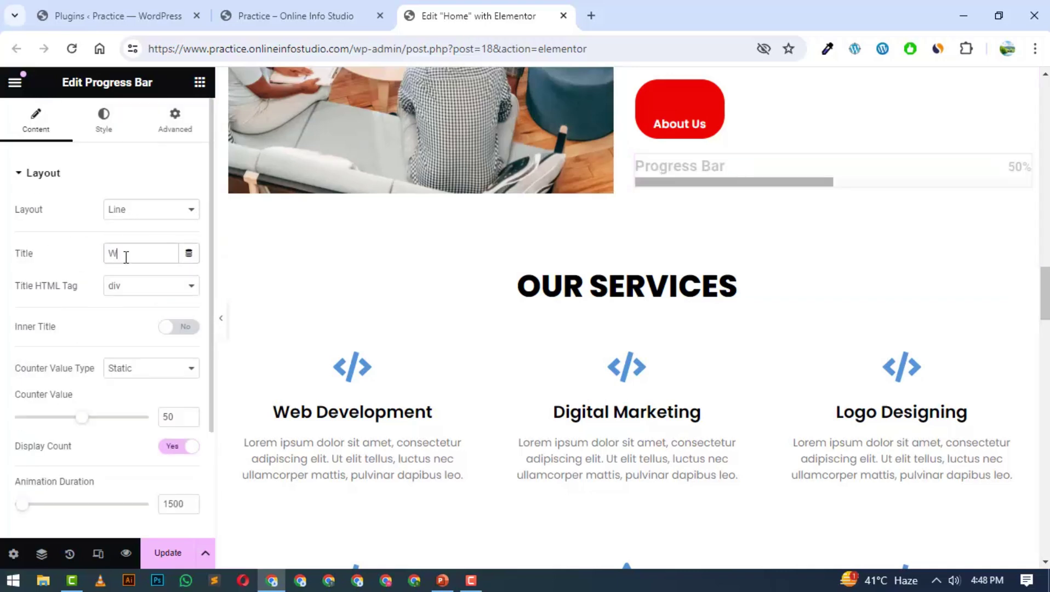
type("eb Development")
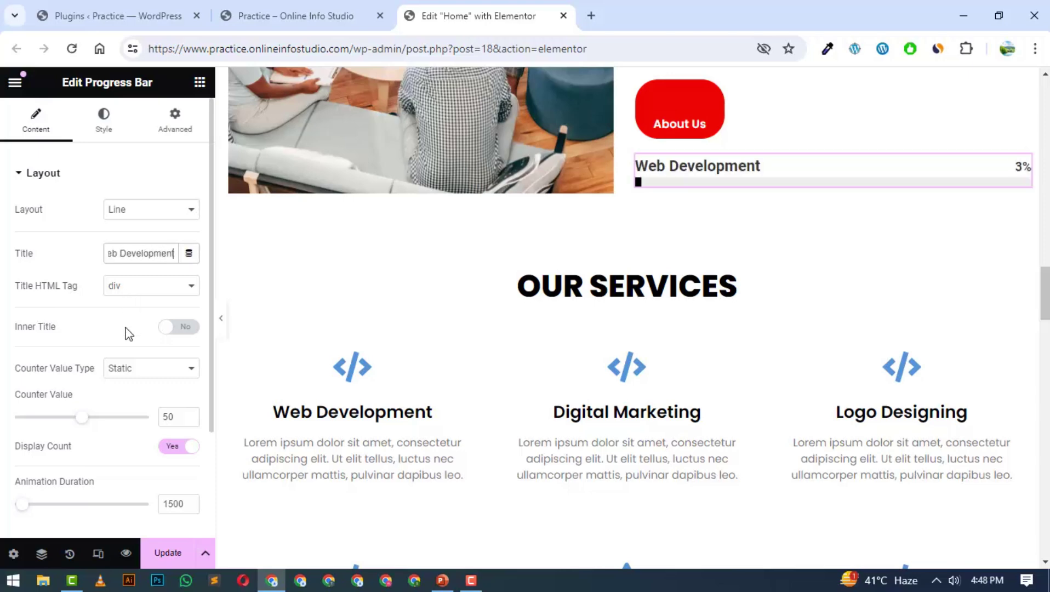
left_click(48, 394)
triple_click(48, 394)
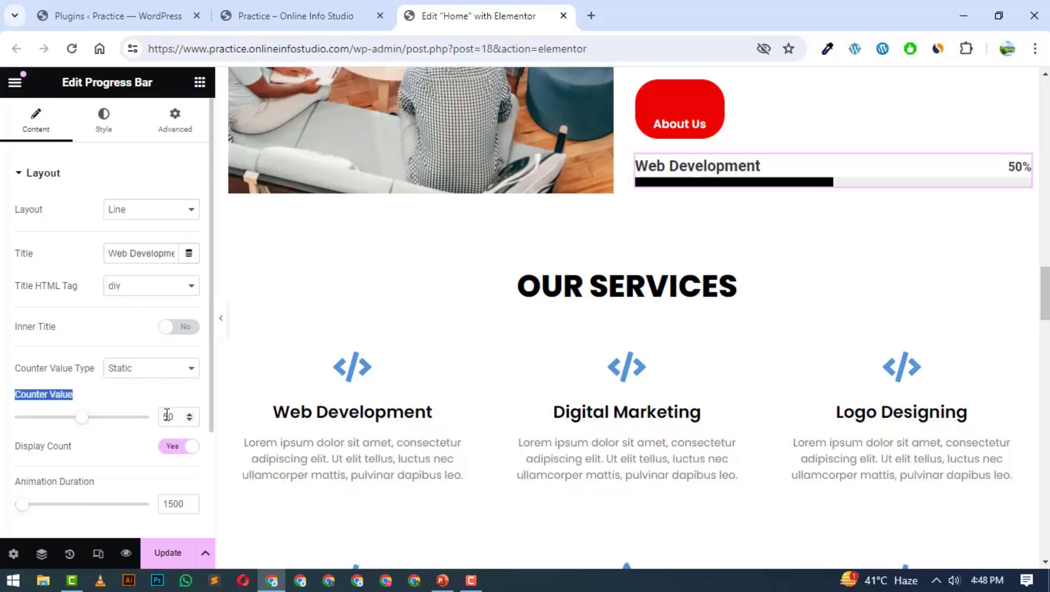
left_click(163, 417)
type("9")
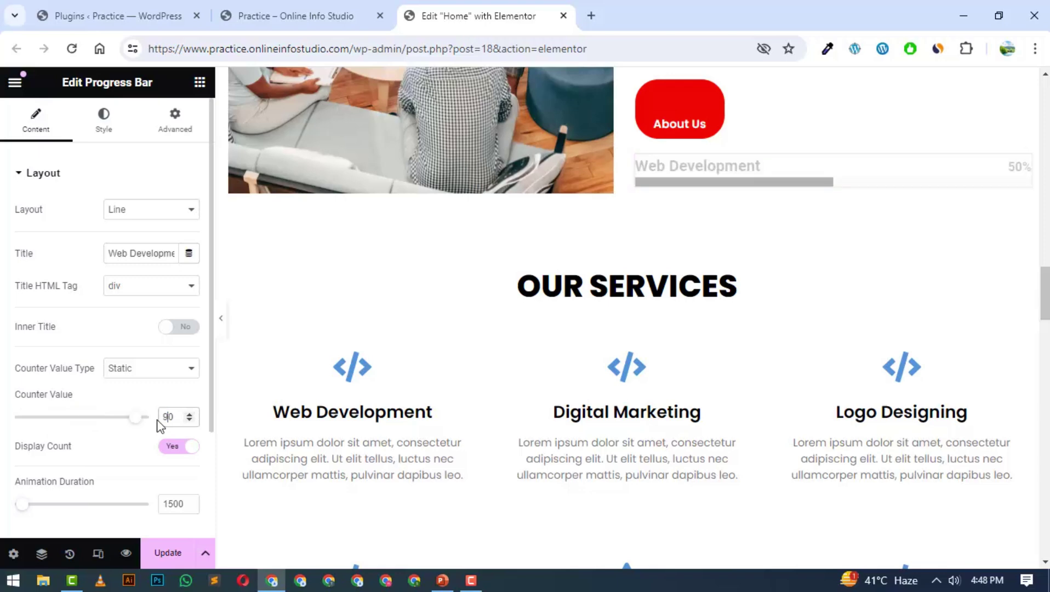
Set the progress bar's animation duration to 5000
scroll(140, 367, "down", 2)
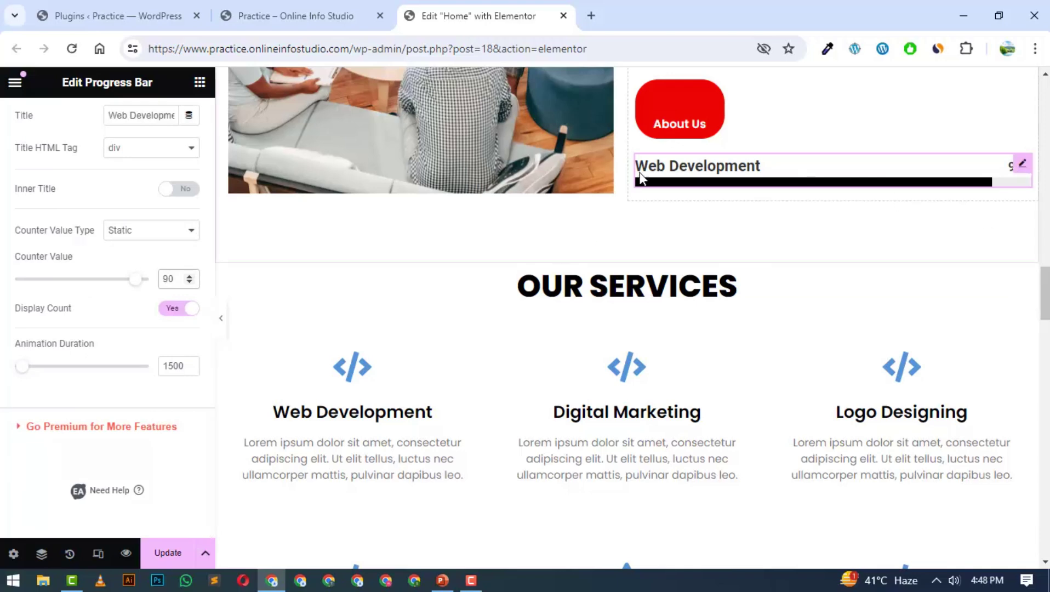
left_click_drag(172, 366, 155, 369)
type("50")
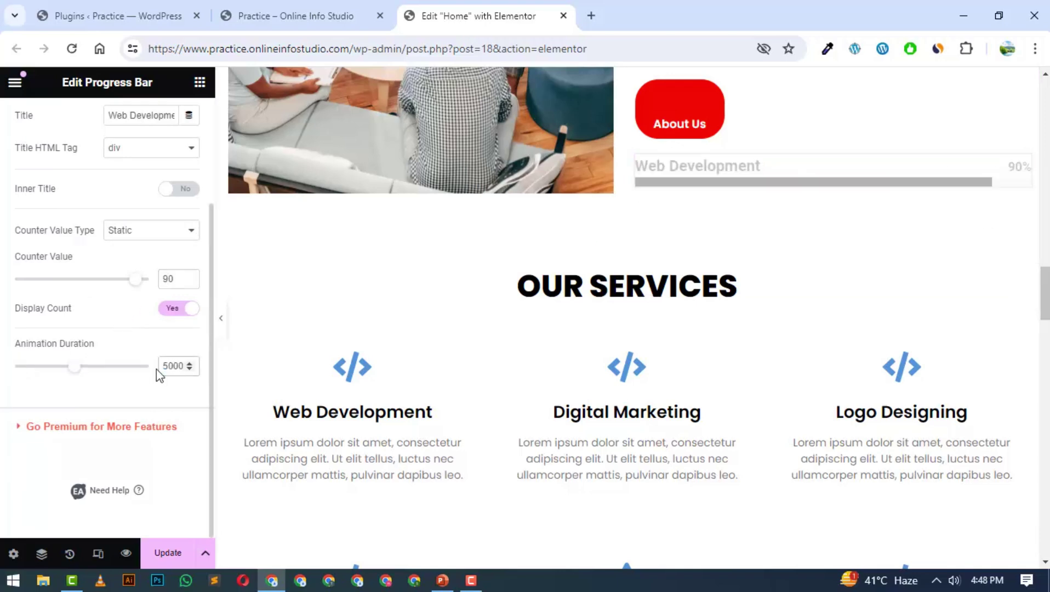
Change the background type of the progress bar's fill to Gradient
scroll(101, 274, "up", 3)
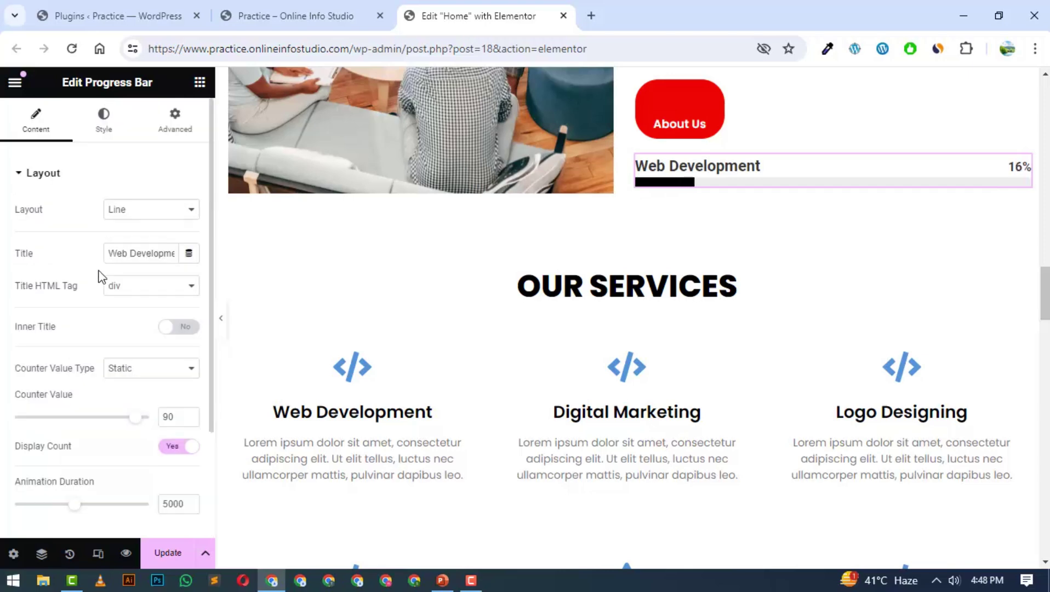
left_click(102, 125)
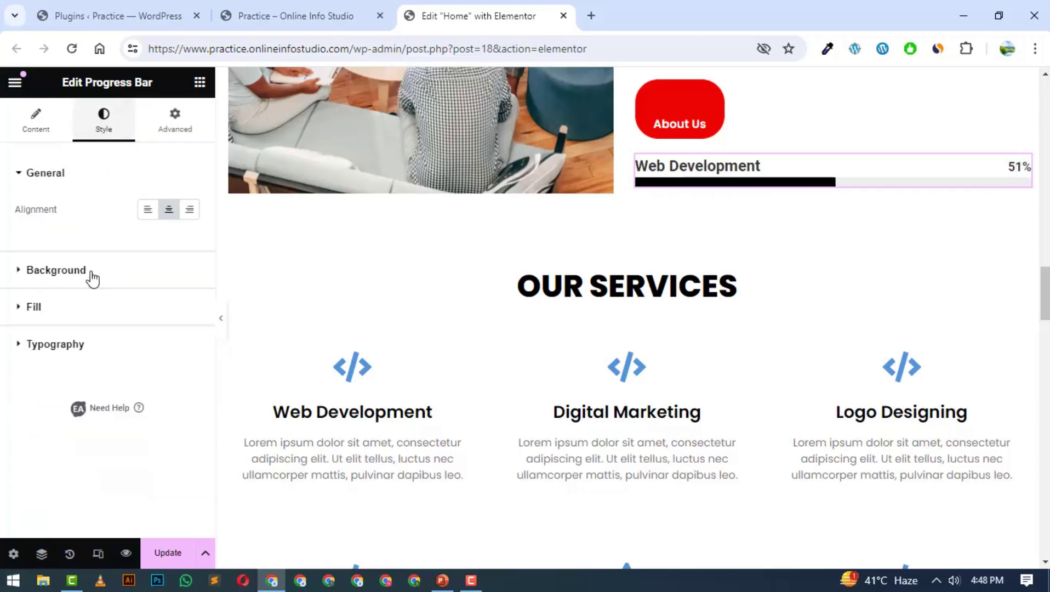
left_click(44, 308)
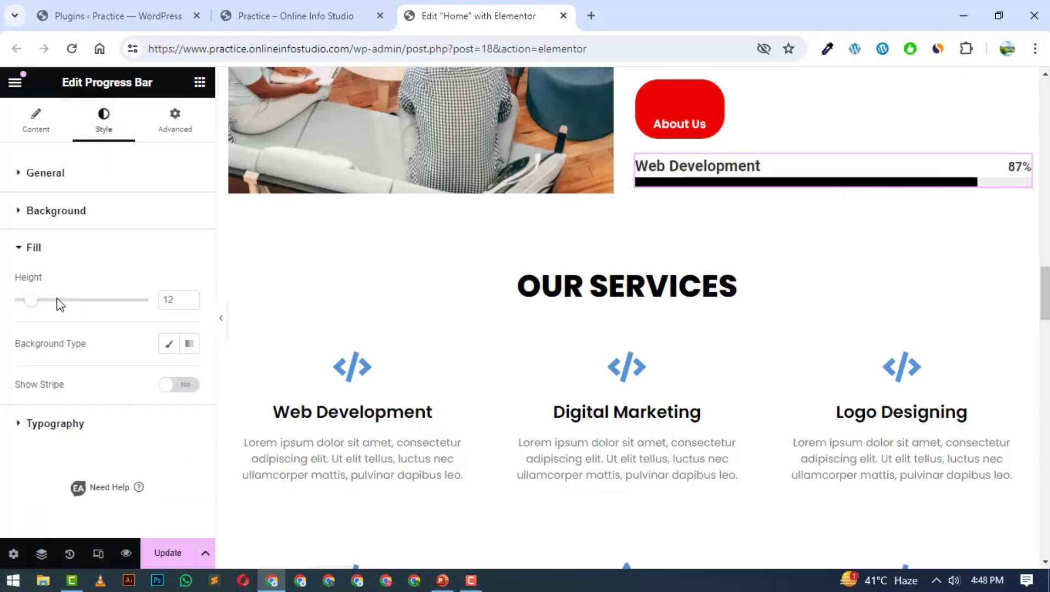
left_click(20, 211)
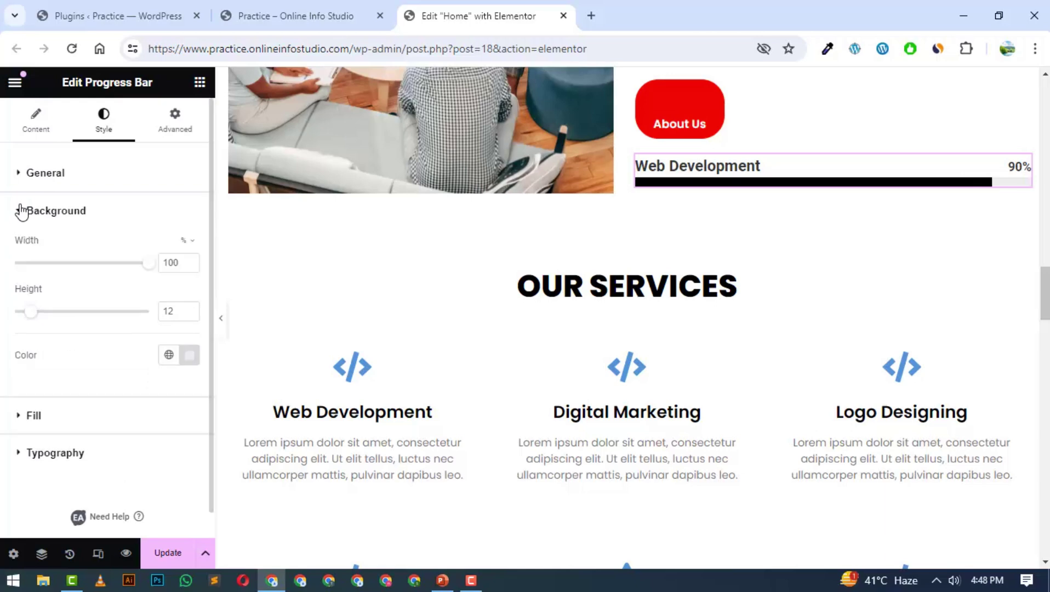
left_click(35, 417)
left_click(170, 347)
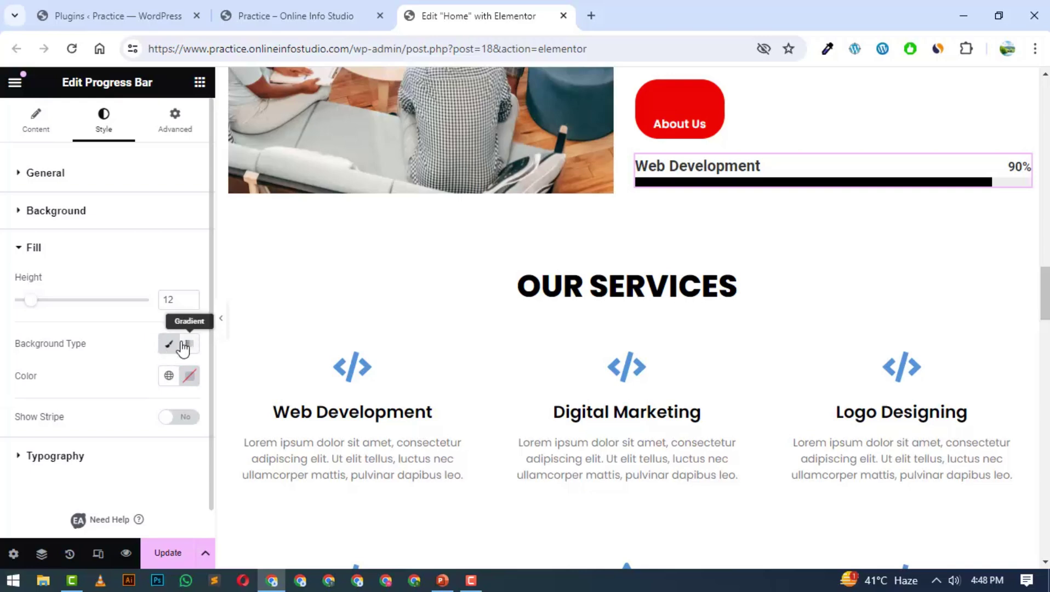
left_click(188, 344)
scroll(181, 378, "down", 3)
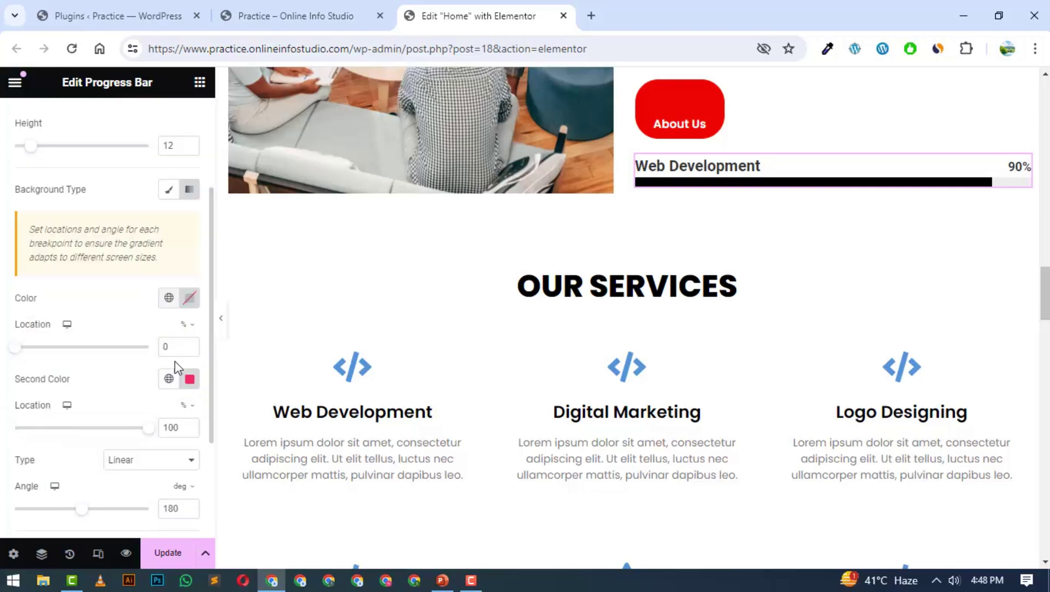
Set the first color of the fill gradient to blue #186BFF
left_click(189, 297)
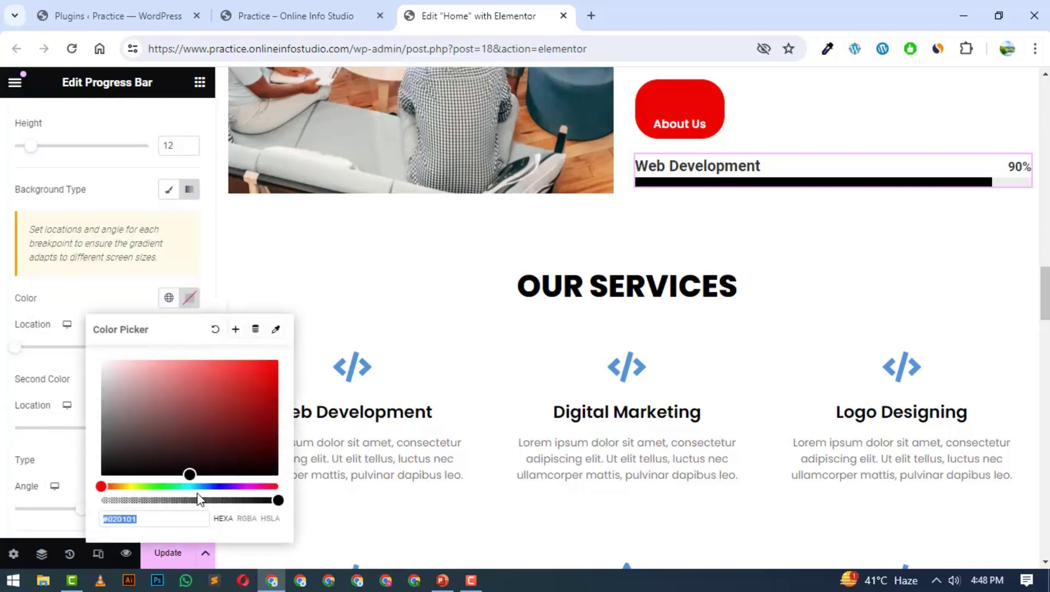
left_click(214, 486)
left_click(241, 386)
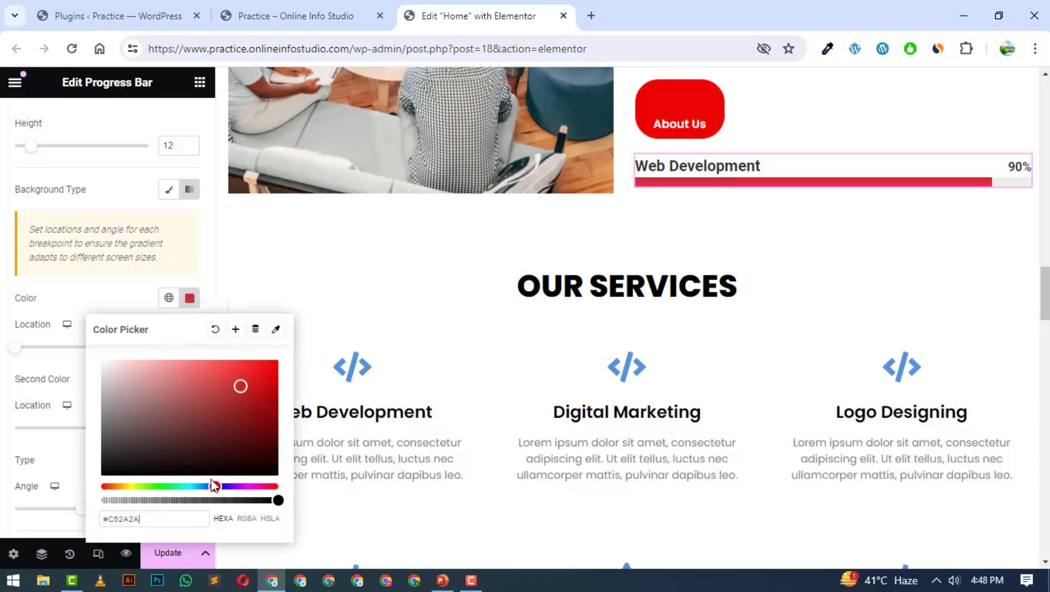
left_click(208, 486)
left_click_drag(245, 373, 260, 360)
left_click(187, 303)
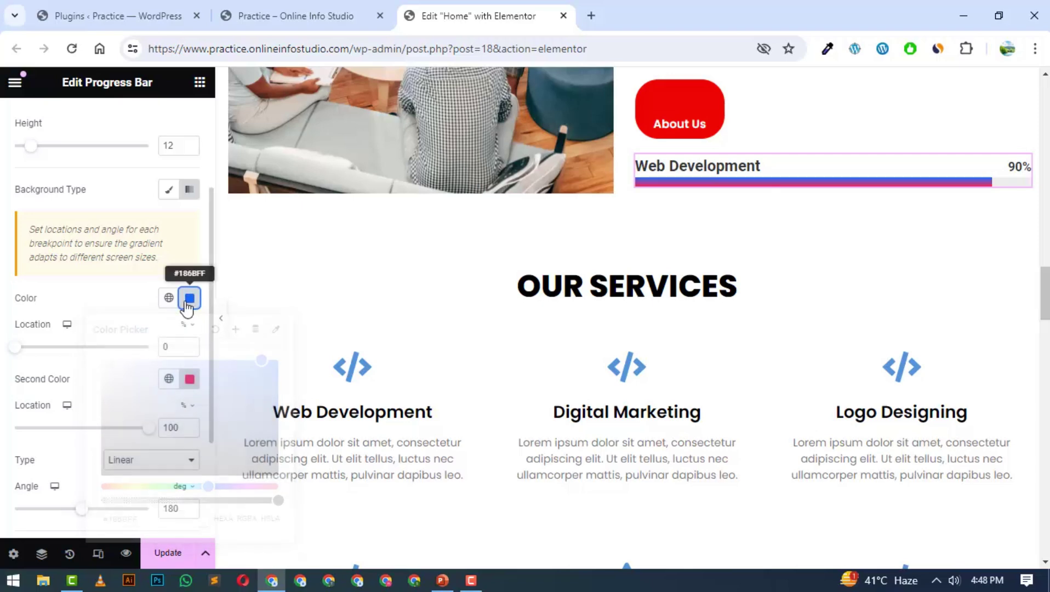
Set the second color of the fill gradient to a bright orange
left_click(190, 380)
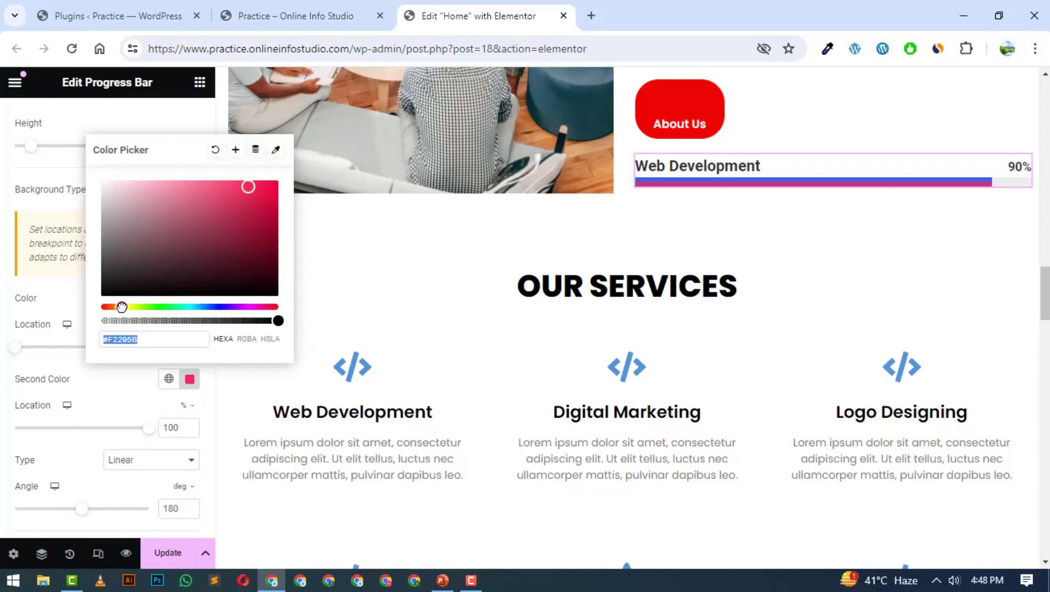
left_click(122, 307)
left_click(278, 182)
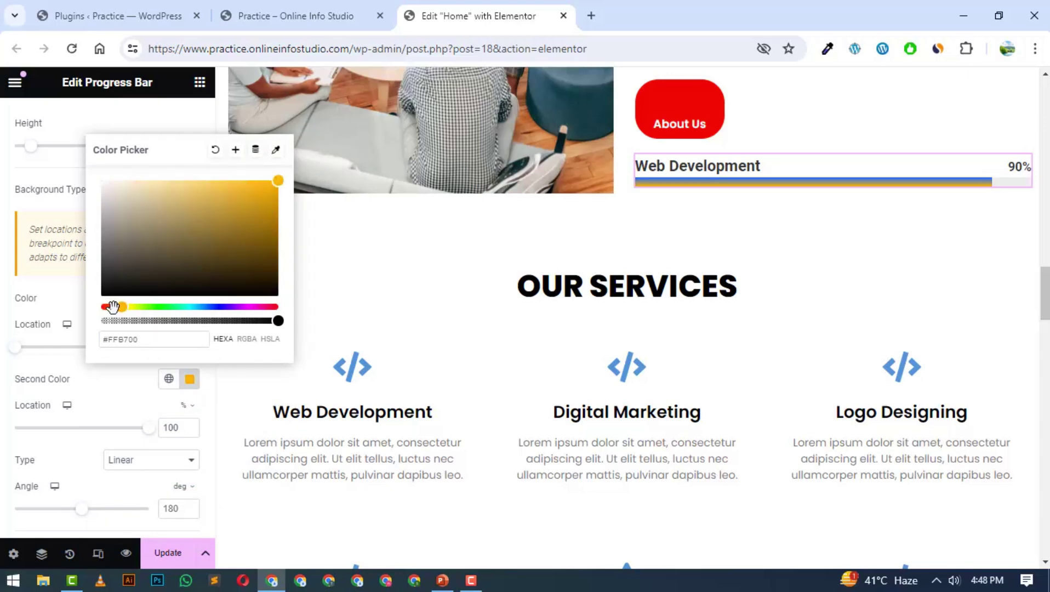
left_click_drag(113, 307, 118, 308)
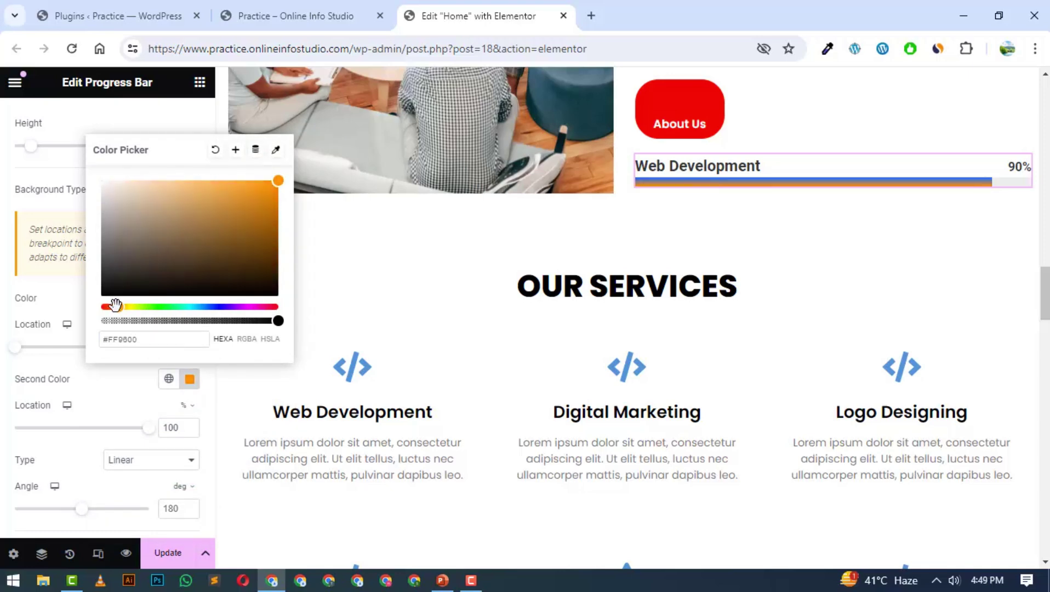
left_click(82, 281)
Try the Radial type for the fill gradient and set it back to Linear
scroll(52, 485, "down", 2)
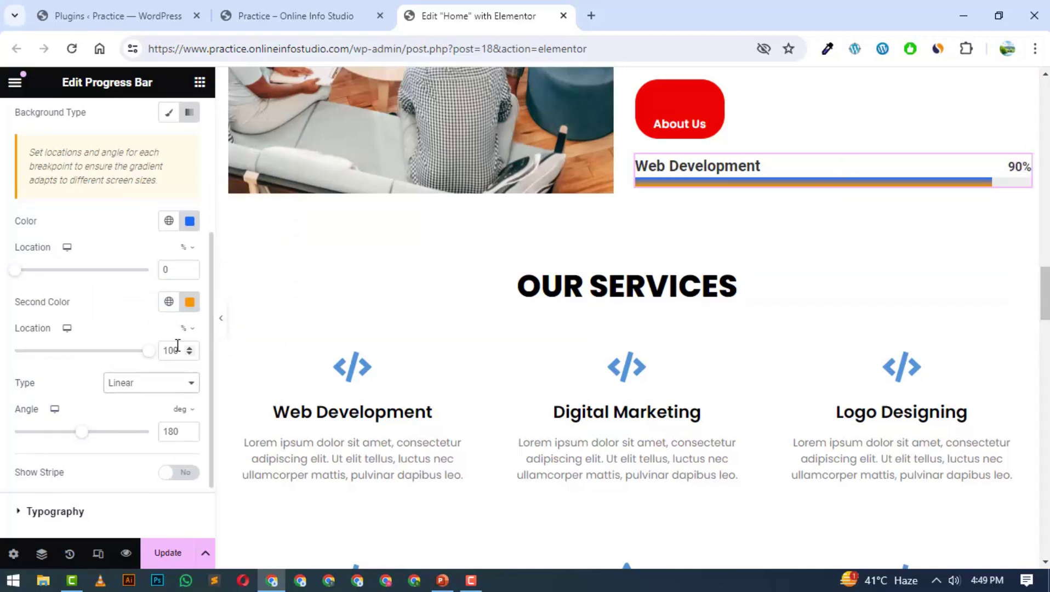
left_click(150, 382)
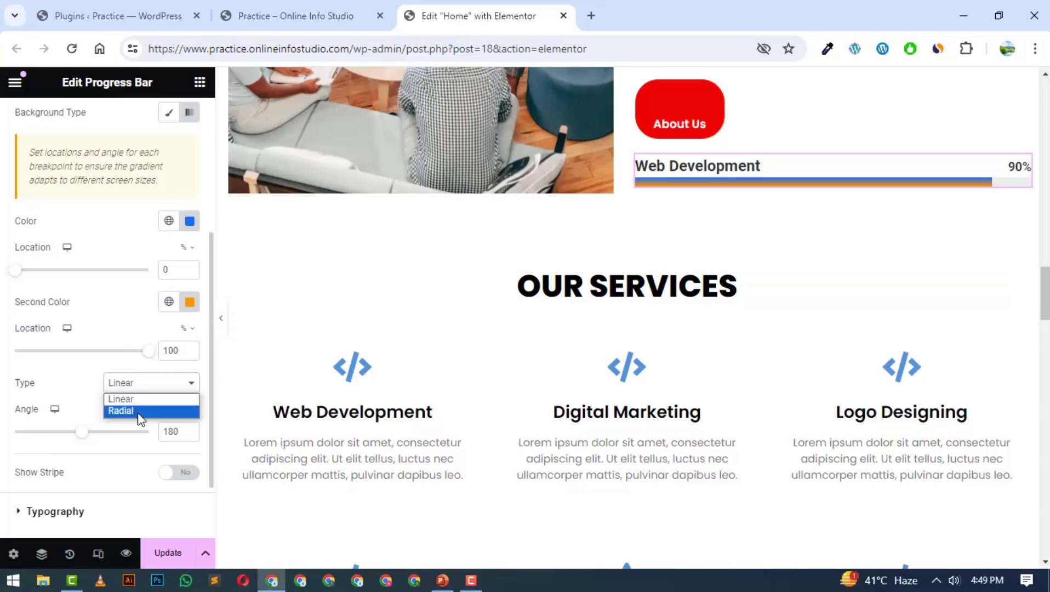
left_click(145, 413)
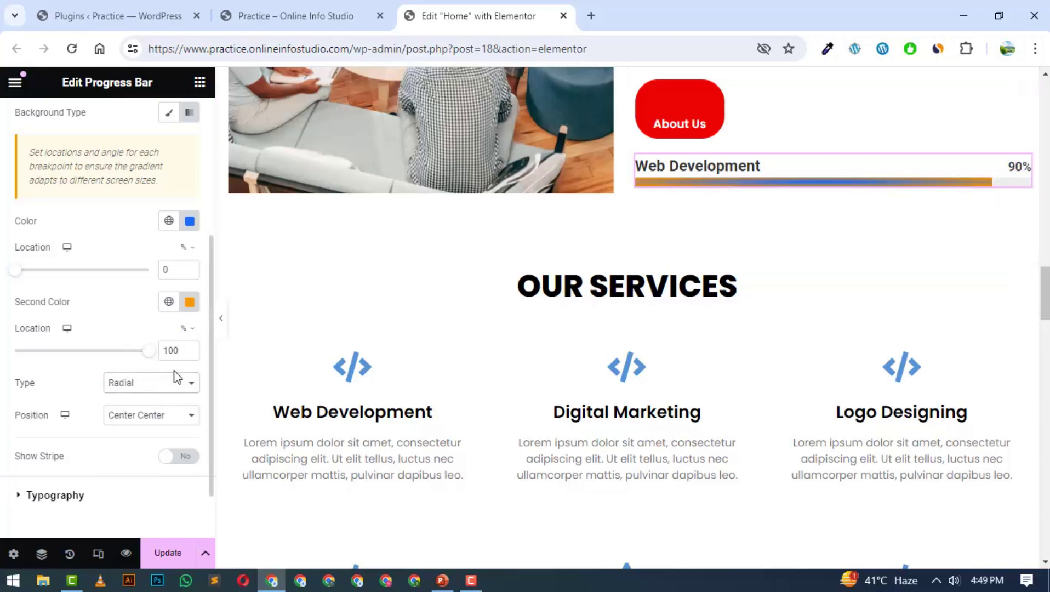
left_click(157, 389)
left_click(122, 399)
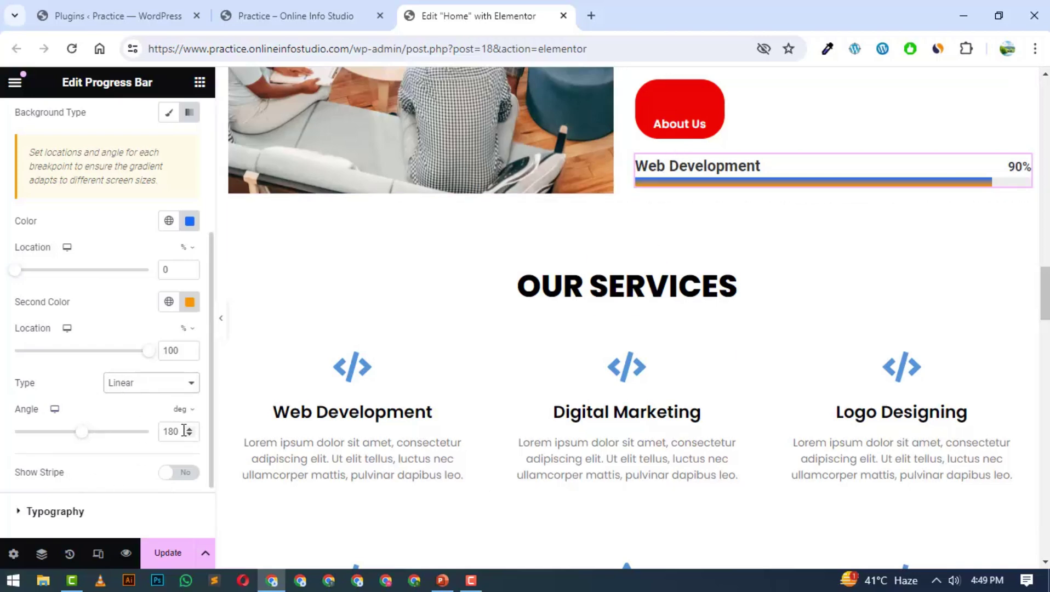
Set the linear gradient's angle to 90 degrees and update the page
left_click_drag(184, 430, 159, 431)
type("90")
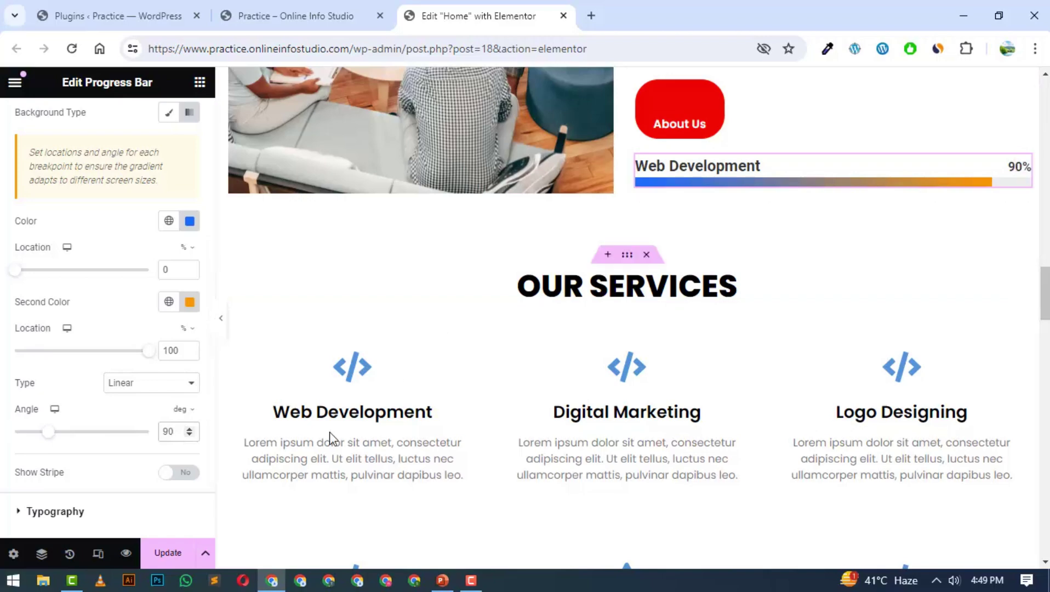
left_click(159, 559)
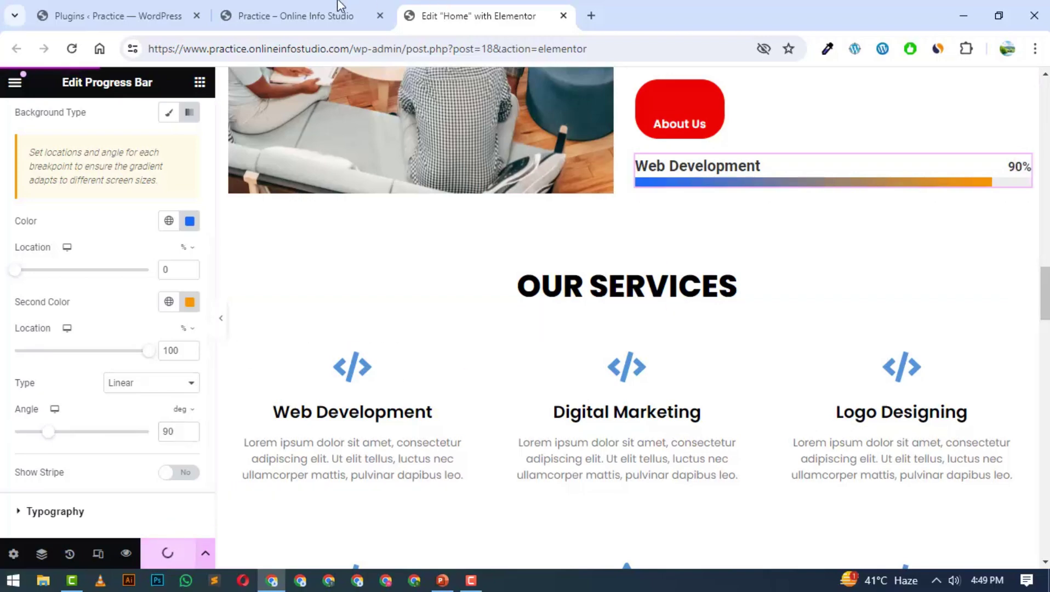
Go to the live home page, reload it and check the Web Development progress bar below the About Us button
left_click(319, 12)
scroll(583, 215, "down", 10)
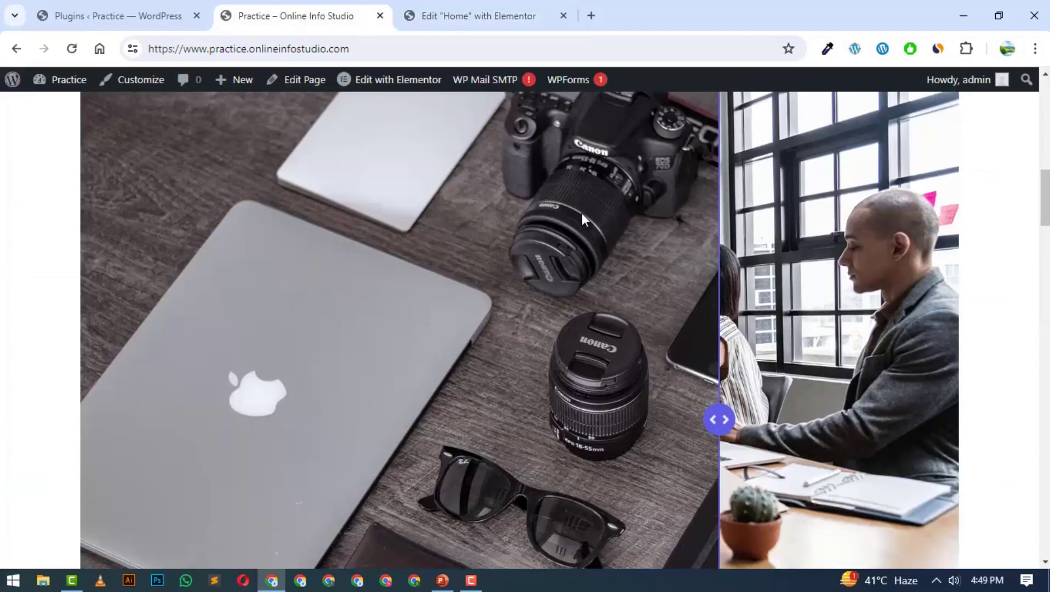
scroll(583, 214, "down", 4)
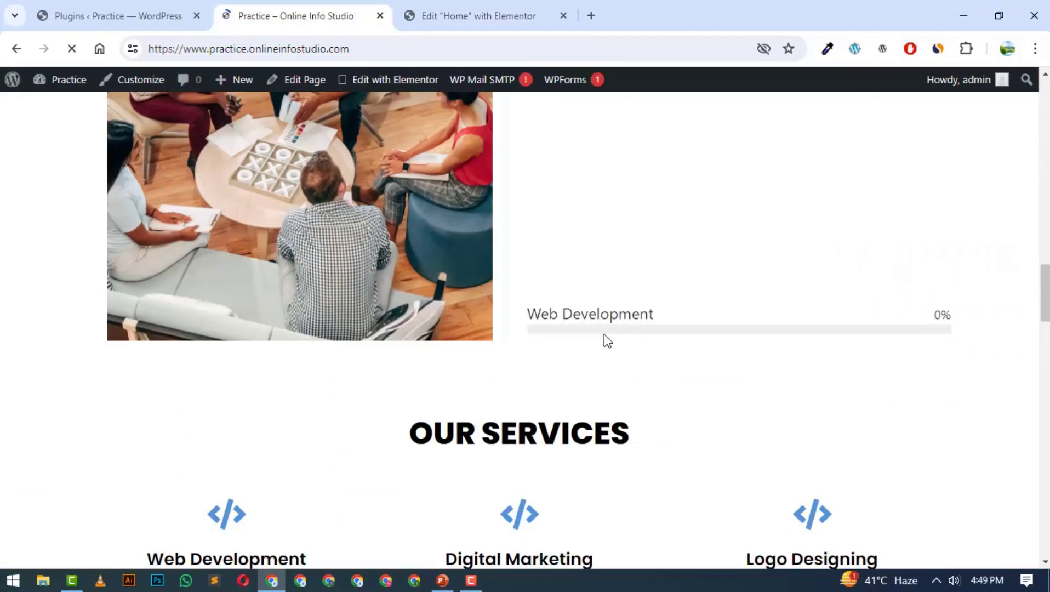
scroll(604, 335, "up", 1)
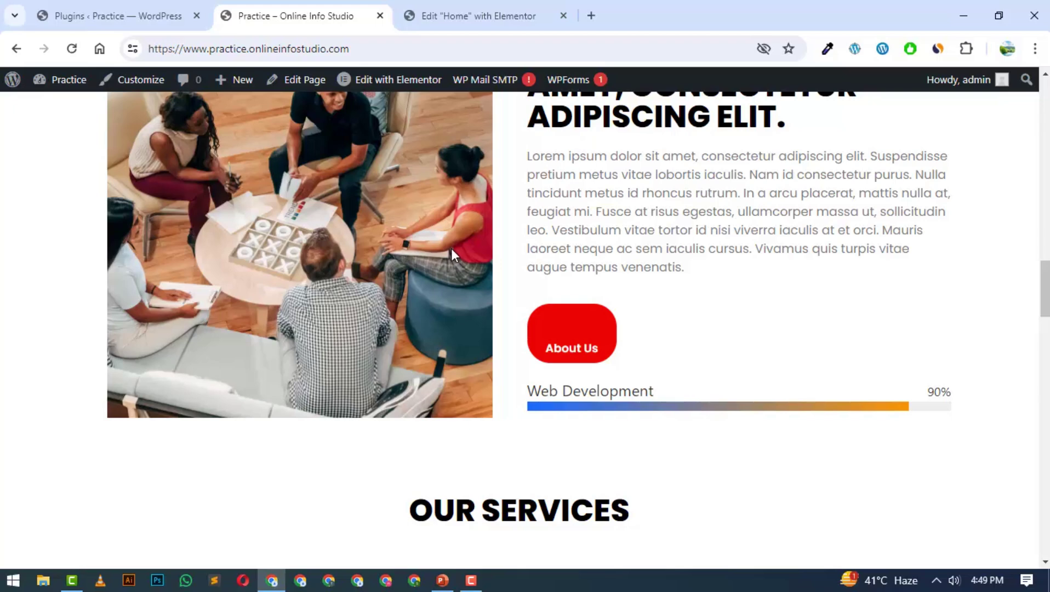
Return to the Elementor editor and look over the Layout and Basic widgets alongside the About Us section
left_click(495, 17)
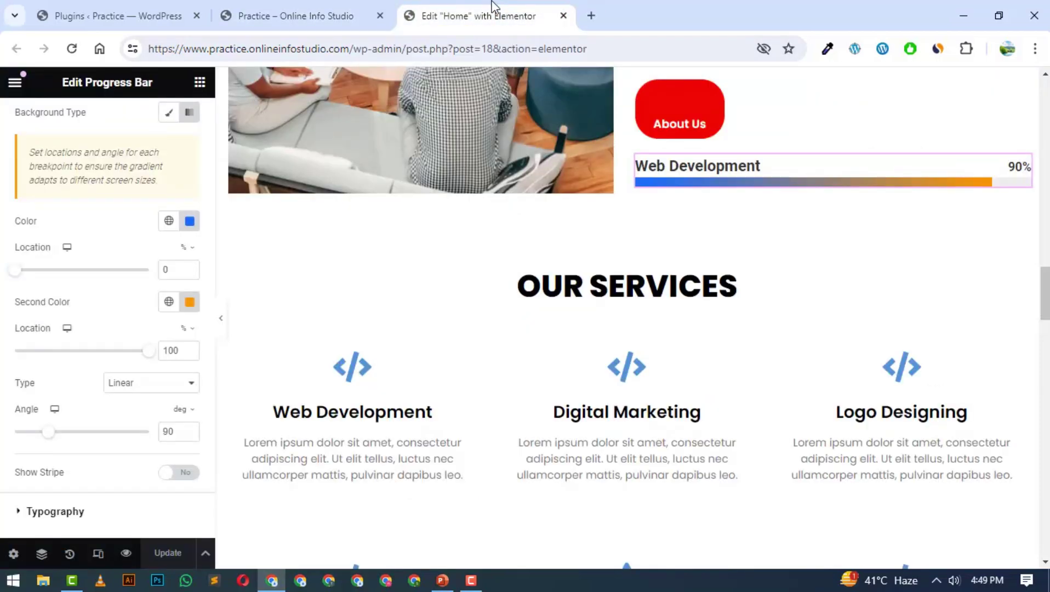
scroll(354, 211, "up", 8)
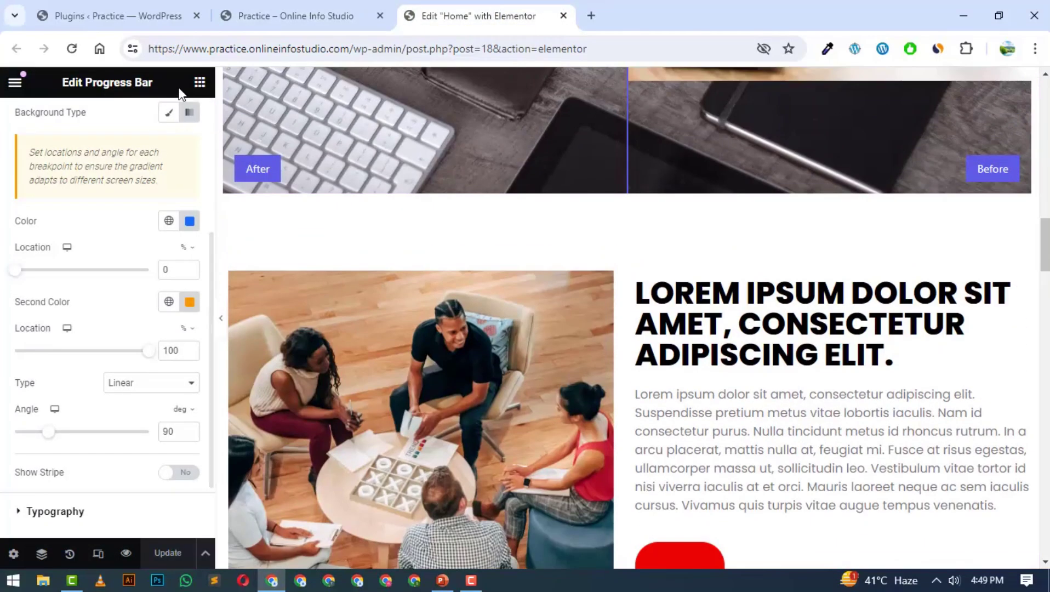
left_click(200, 85)
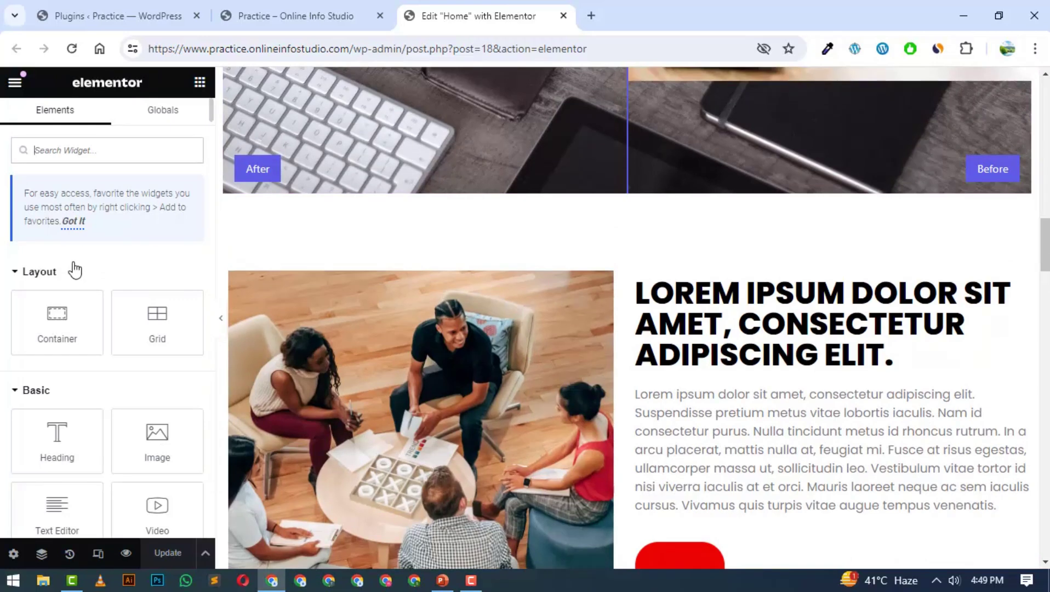
scroll(75, 269, "down", 4)
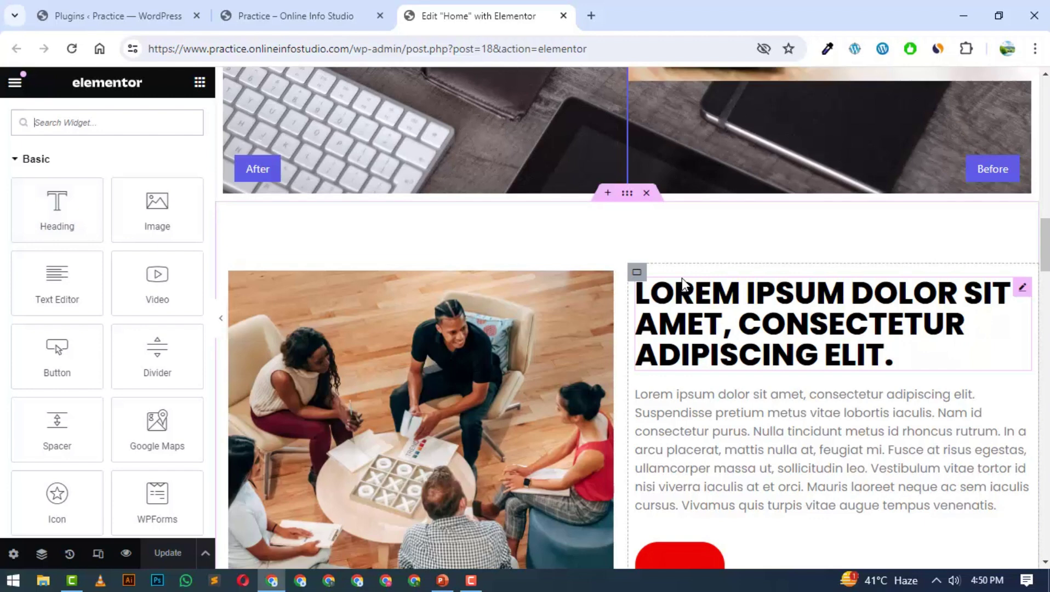
scroll(683, 282, "down", 1)
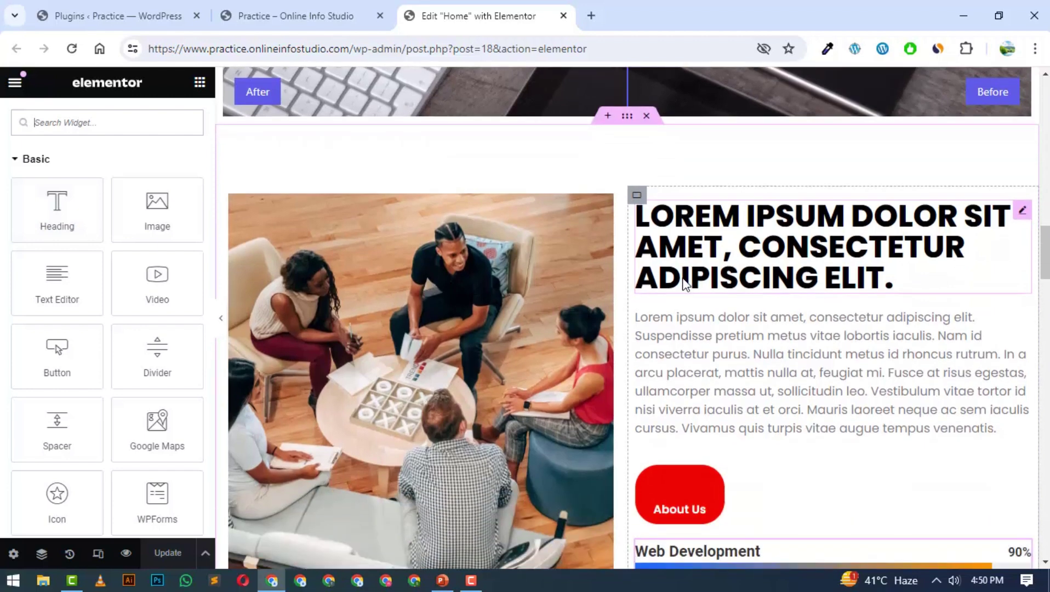
Select the "Lorem ipsum dolor sit amet" heading above the About Us button and view its content and advanced settings
left_click(756, 238)
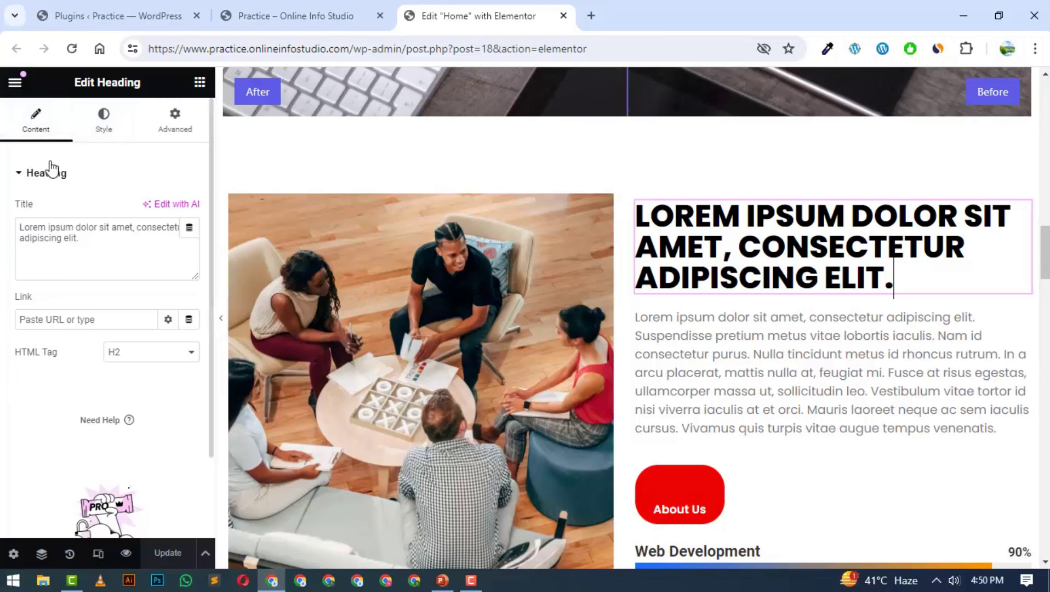
left_click(111, 140)
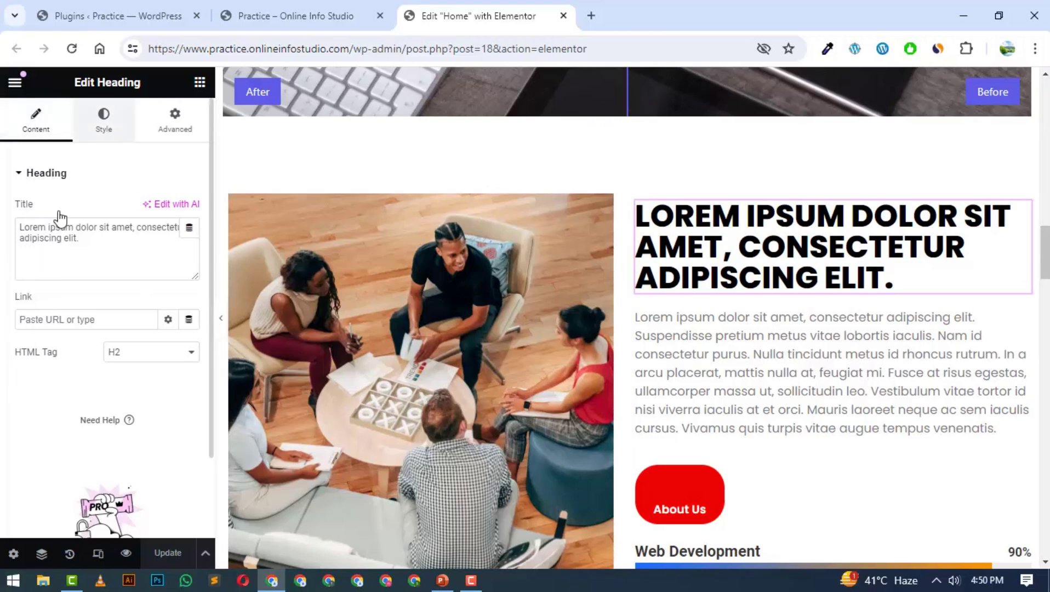
left_click(187, 131)
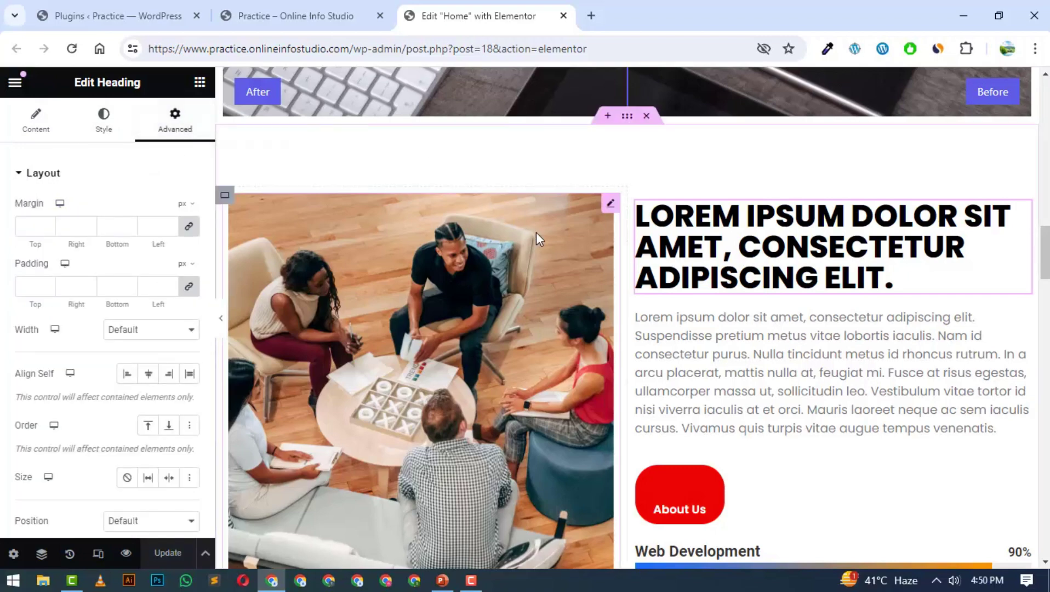
Add an empty single-column container between the Online Info Studio hero section and the image accordion
scroll(536, 235, "down", 2)
scroll(535, 236, "up", 7)
scroll(535, 233, "up", 10)
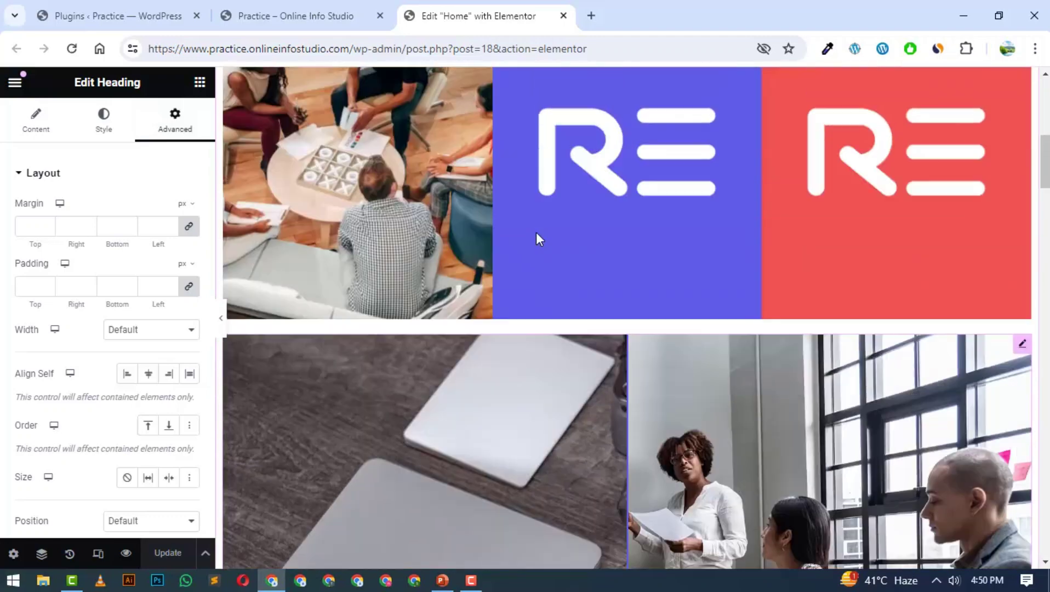
scroll(551, 175, "up", 2)
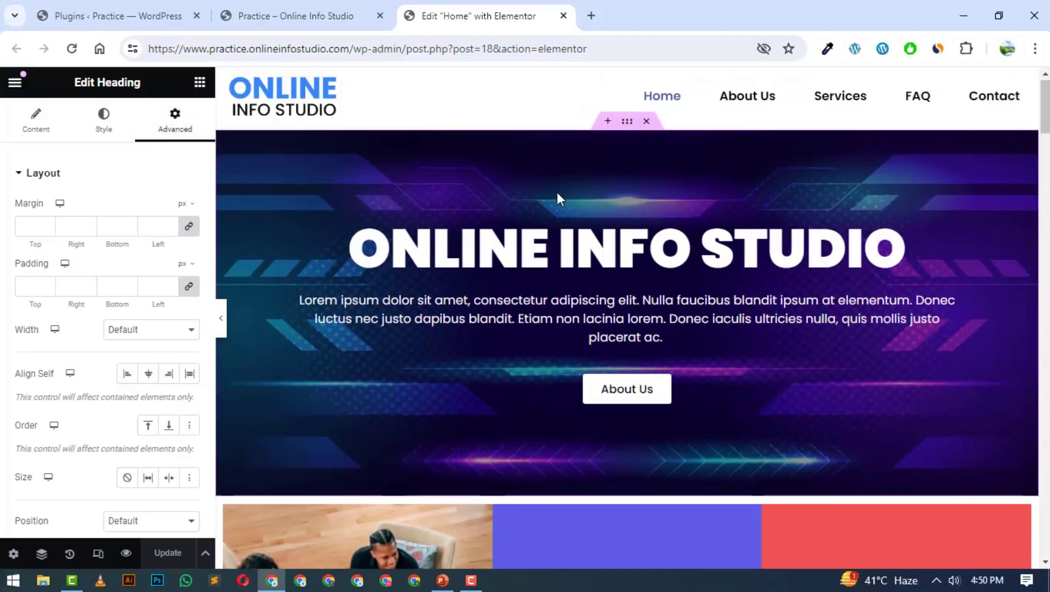
scroll(557, 192, "down", 3)
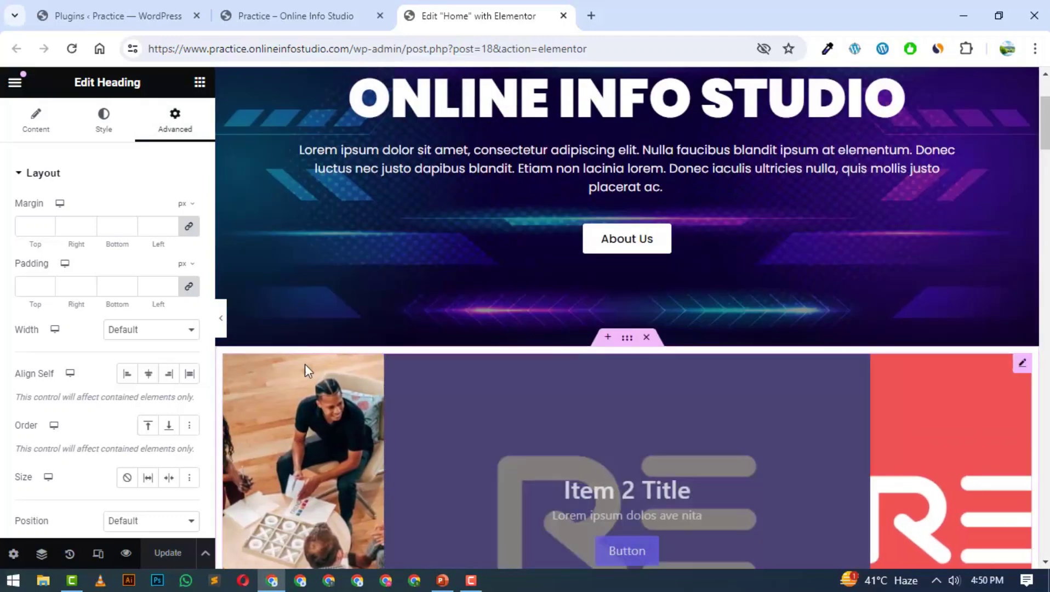
left_click(607, 343)
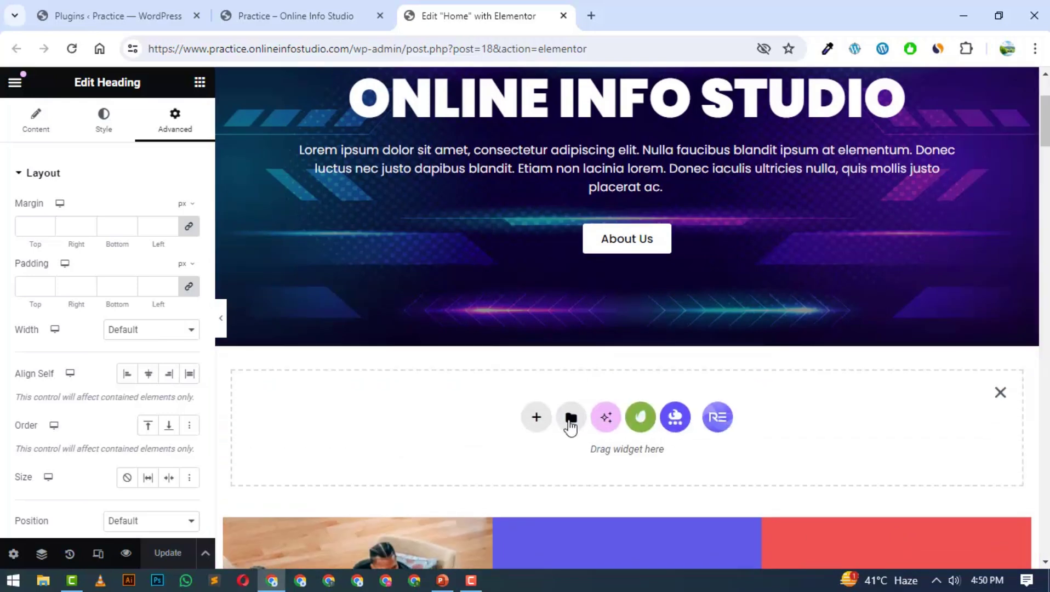
left_click(539, 423)
left_click(578, 463)
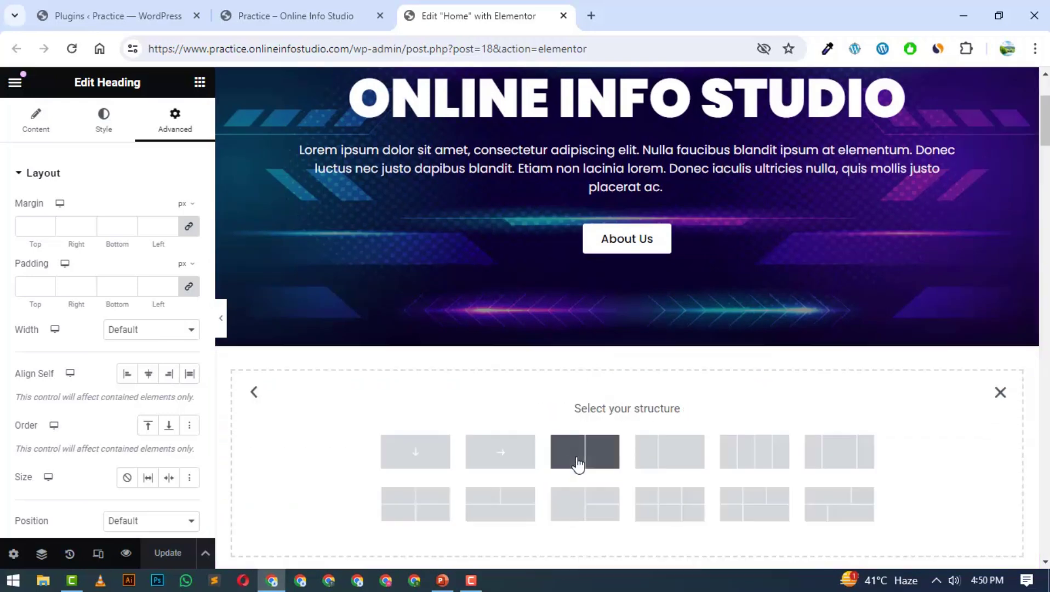
left_click(413, 452)
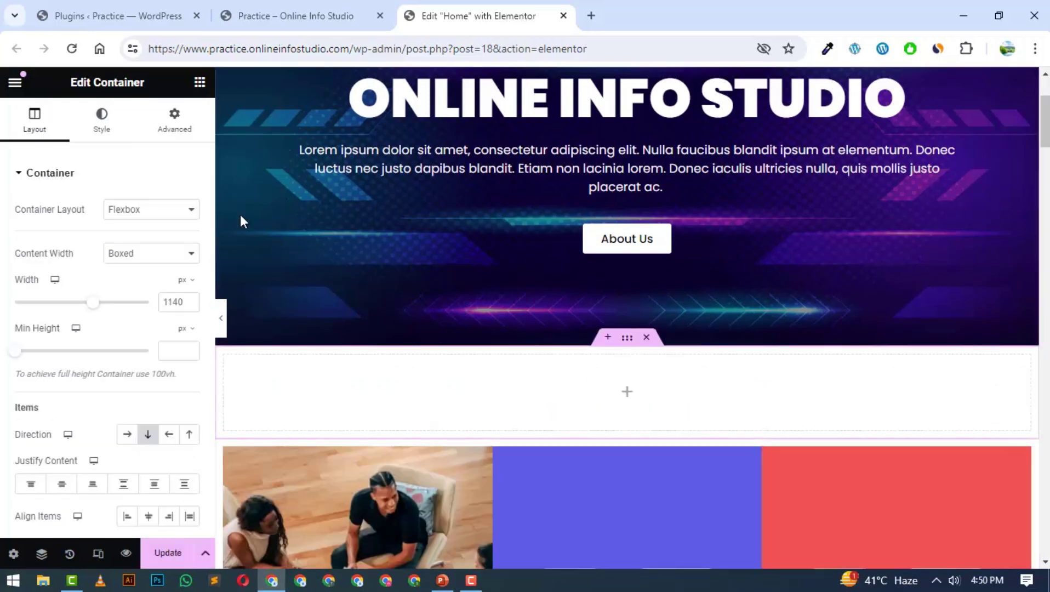
Search the widgets for "progre" and place the Reading Progress Bar widget in the new container
left_click(199, 82)
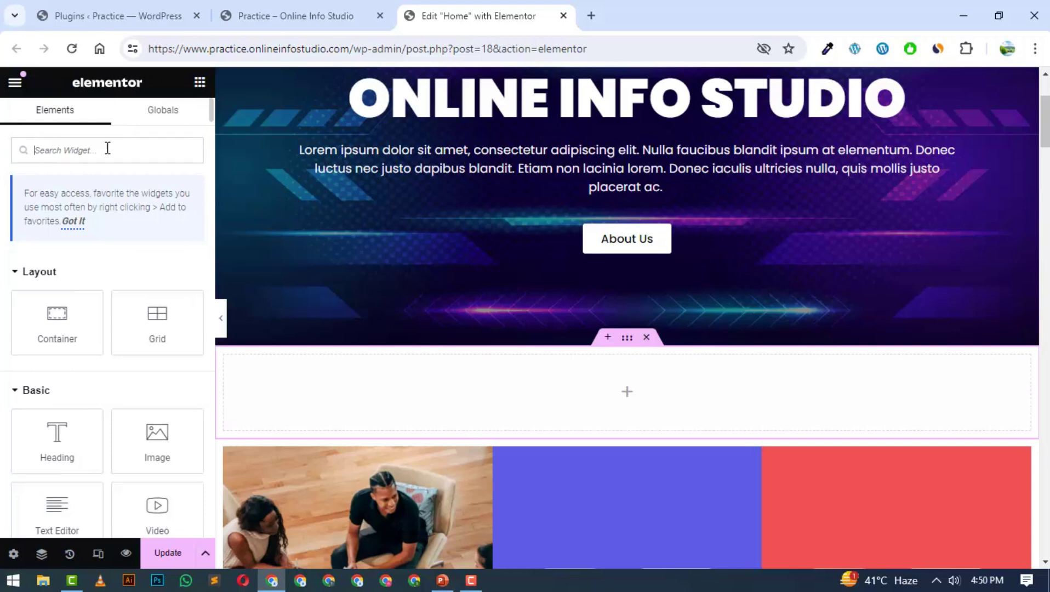
type("progre")
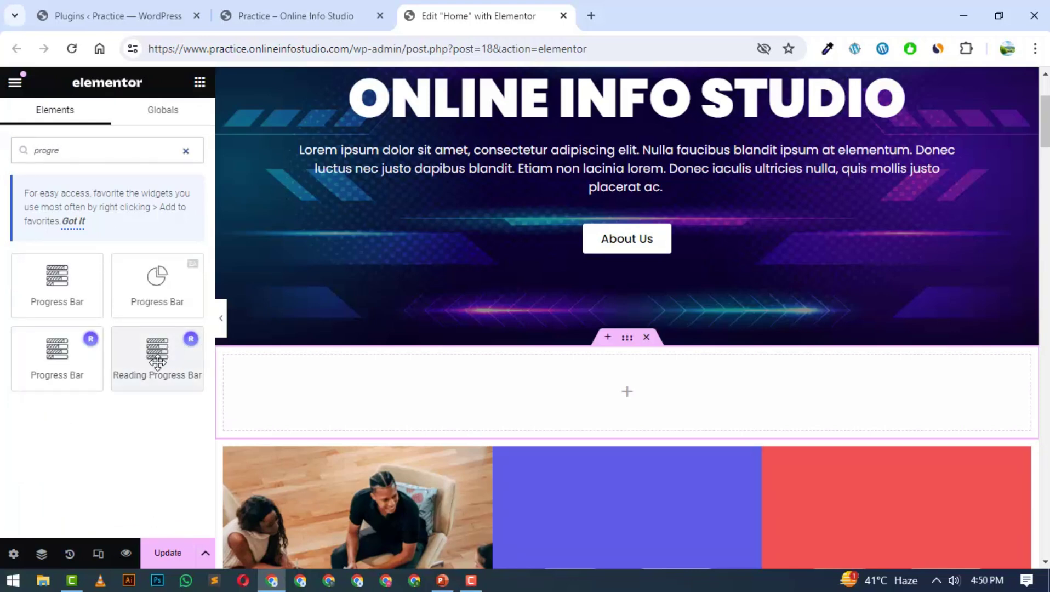
left_click_drag(157, 362, 393, 390)
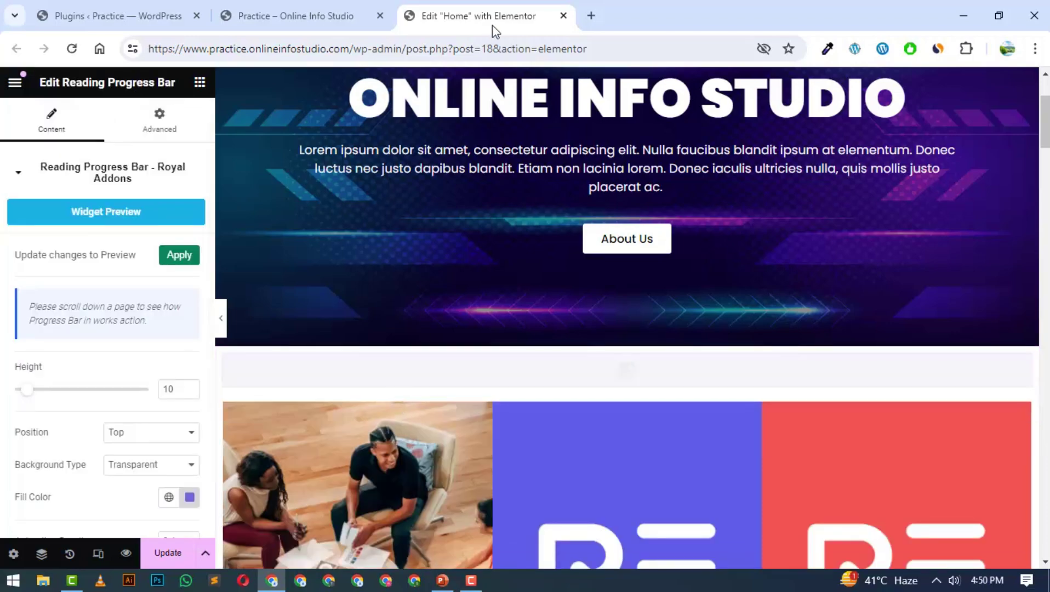
Switch to the live home page and look over the image accordion and Before After sections
left_click(316, 15)
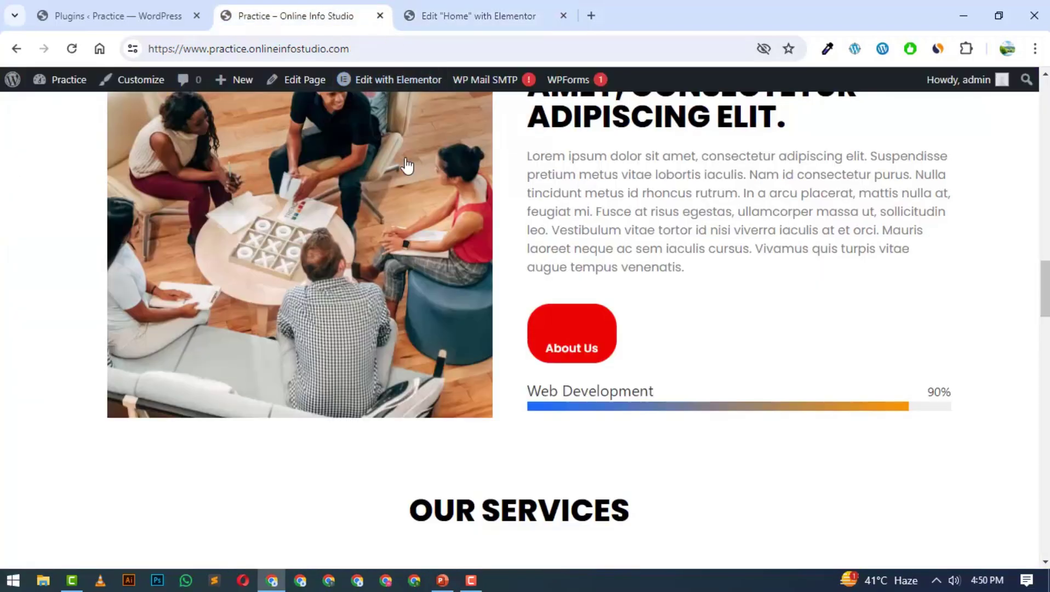
scroll(402, 165, "up", 4)
scroll(446, 281, "up", 5)
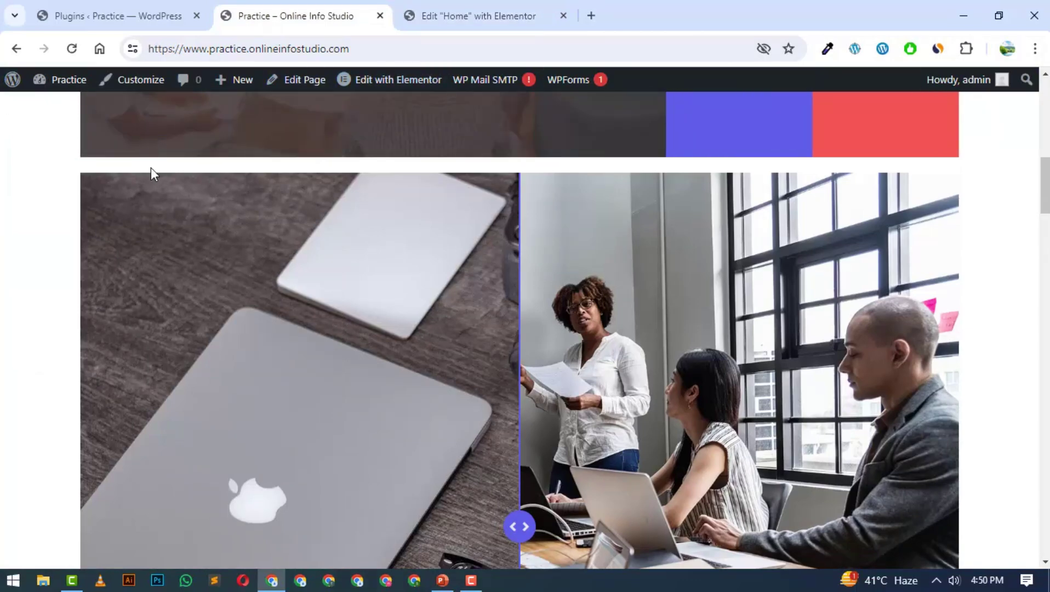
scroll(151, 168, "down", 5)
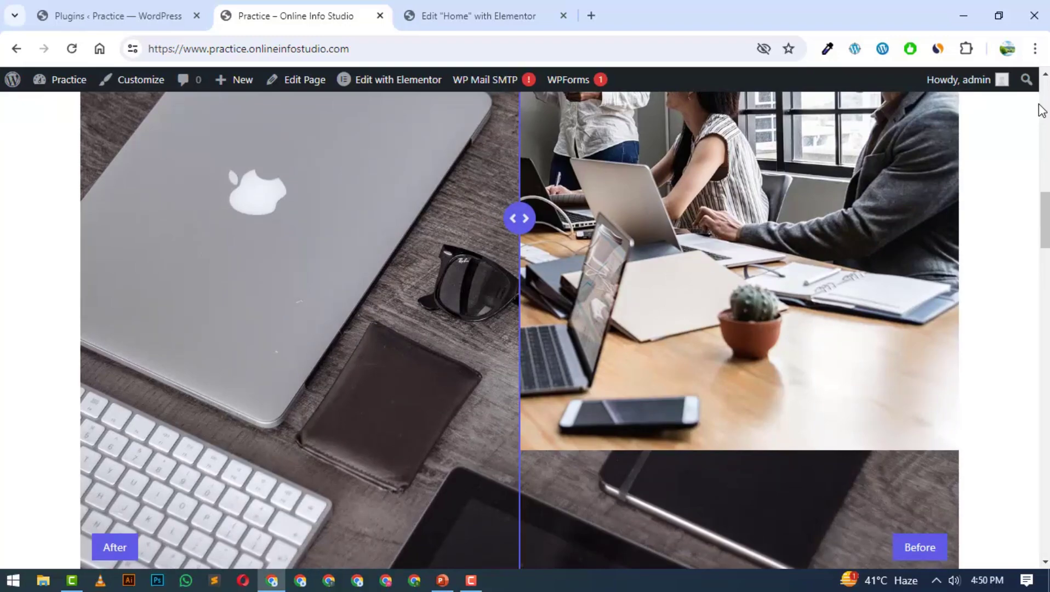
Return to the Elementor editor, update the page and review the Reading Progress Bar's content settings
left_click(471, 16)
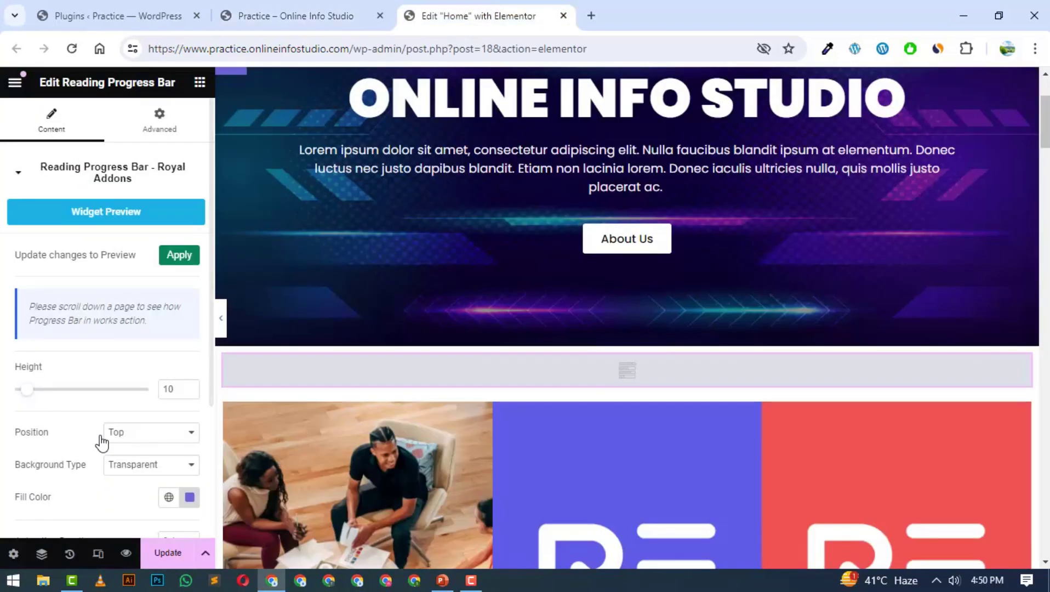
scroll(84, 392, "down", 3)
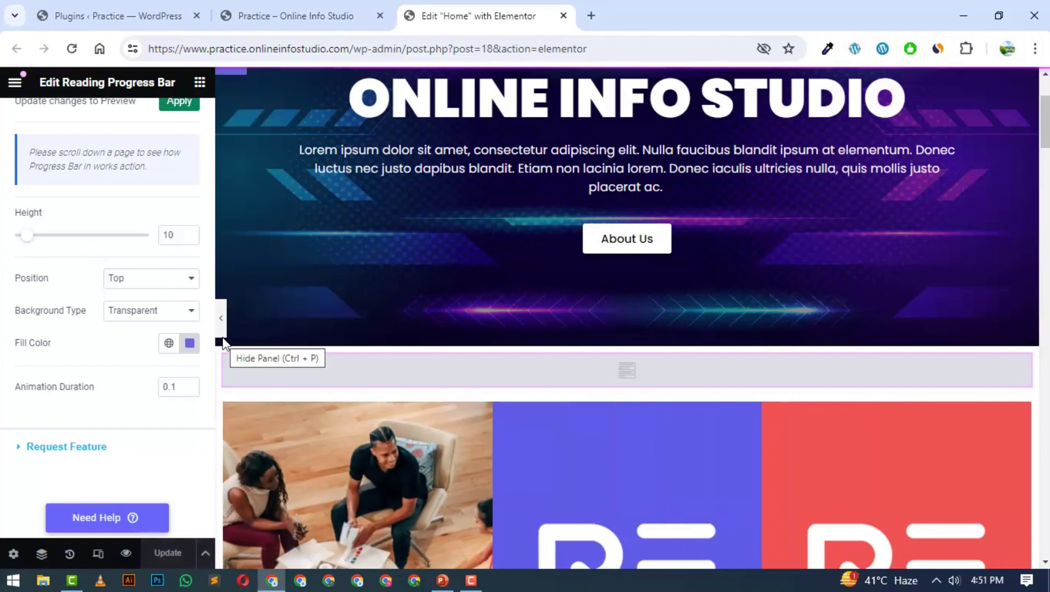
scroll(117, 320, "up", 3)
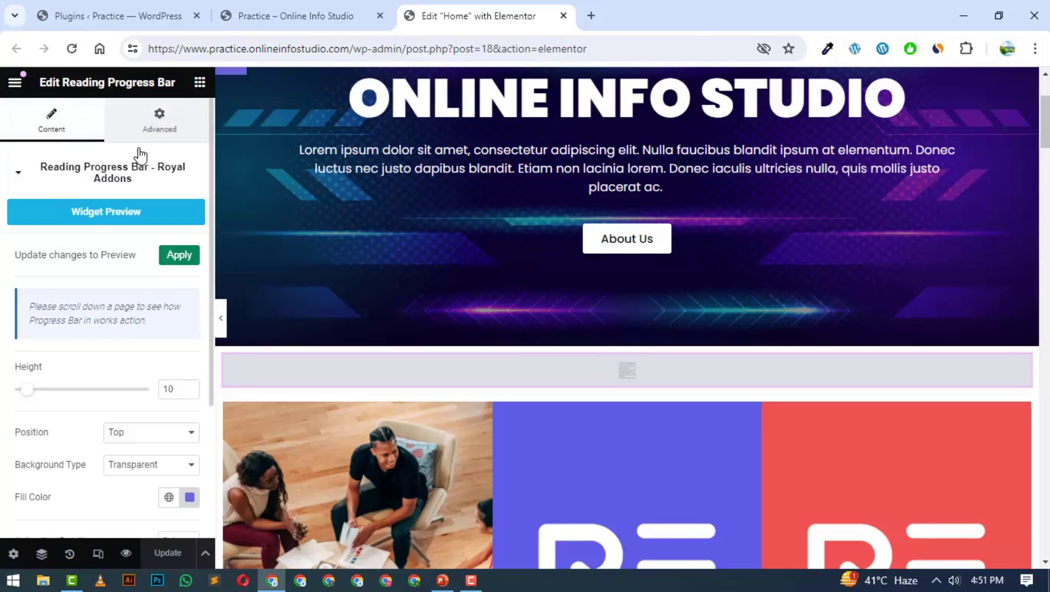
scroll(113, 430, "down", 3)
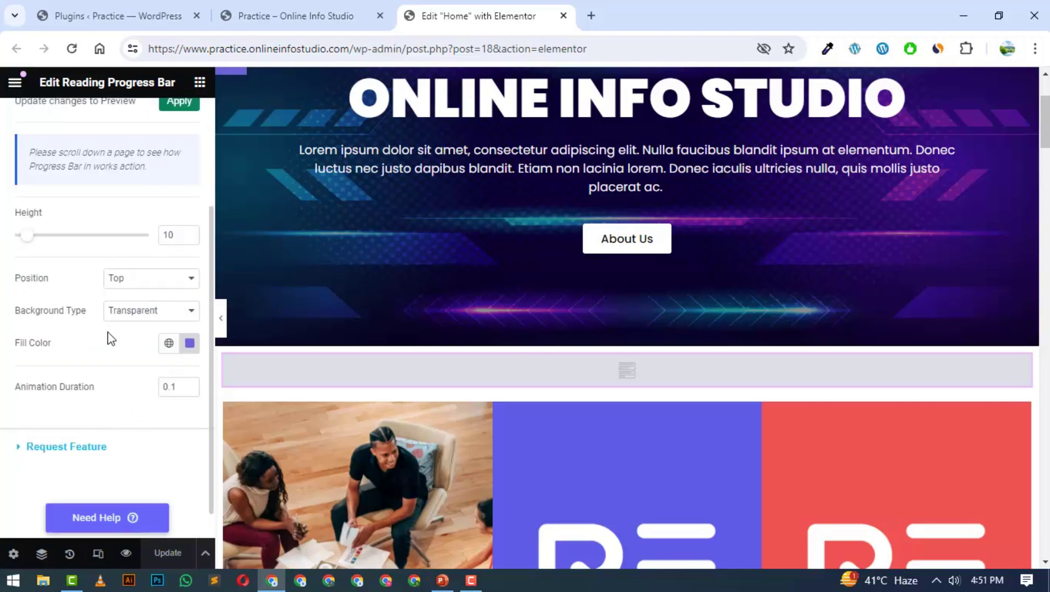
Reload the live home page and go through it down to the contact form and back to check the reading progress bar
left_click(295, 14)
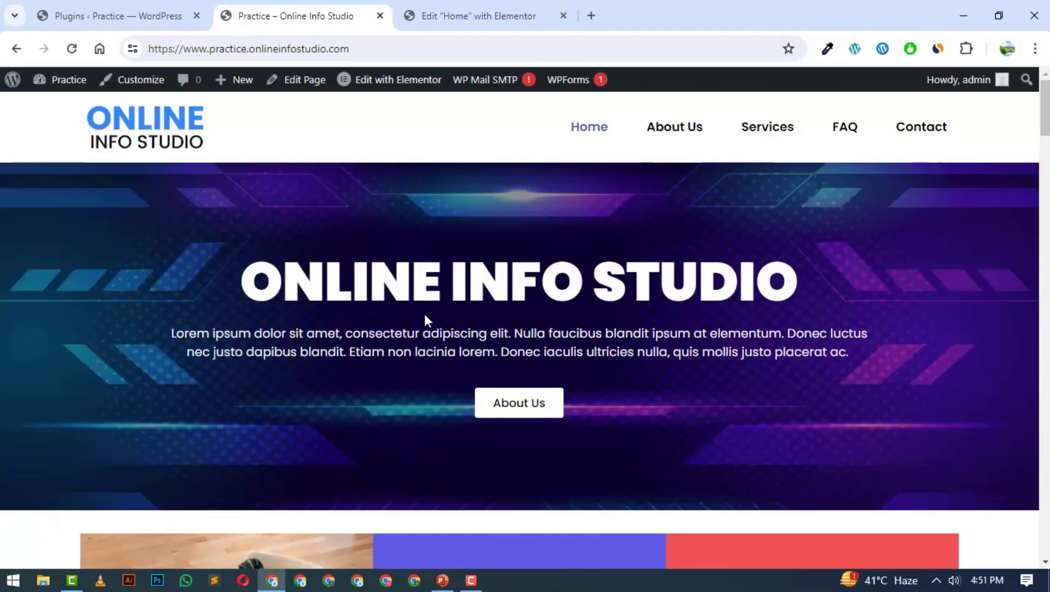
scroll(426, 316, "down", 7)
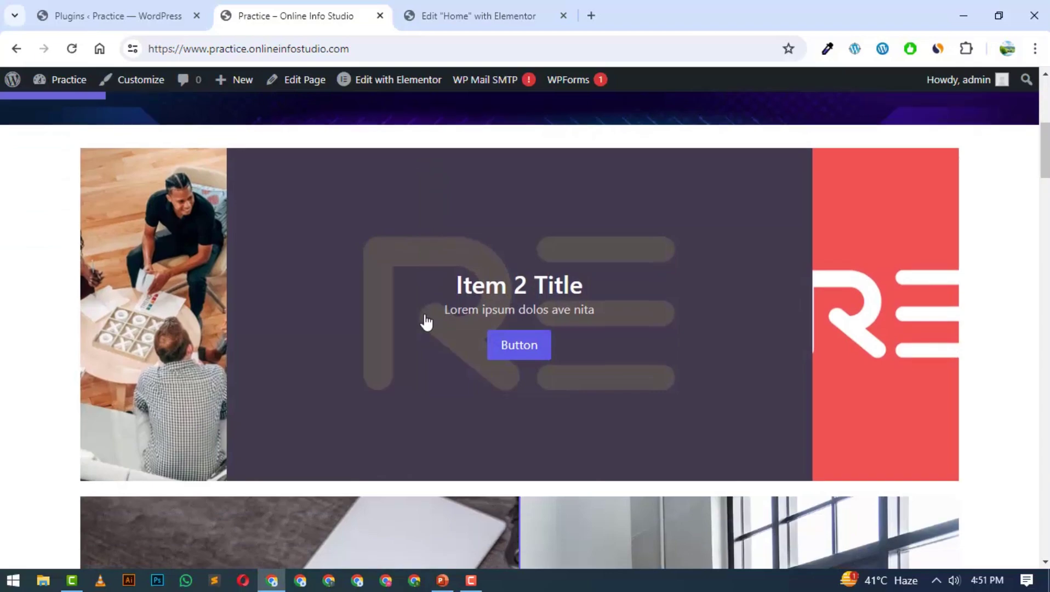
scroll(363, 275, "down", 6)
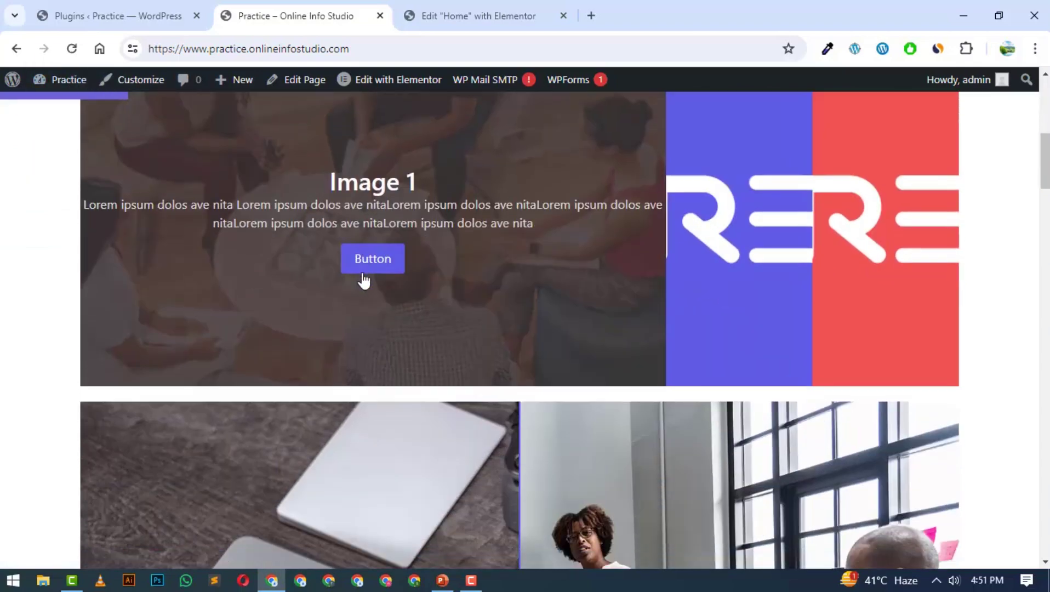
scroll(362, 272, "down", 7)
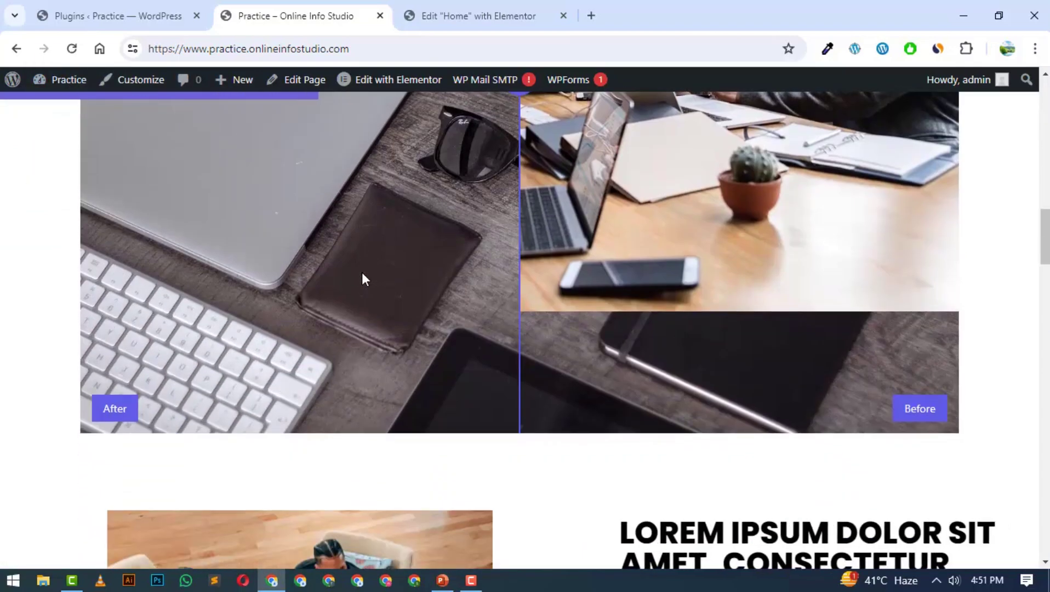
scroll(361, 273, "down", 14)
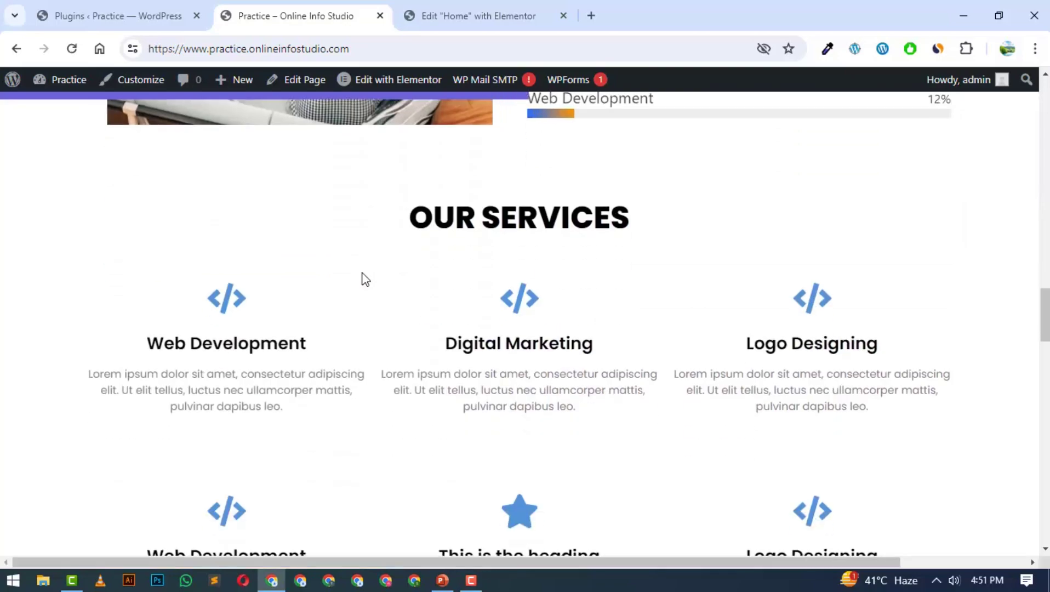
scroll(363, 279, "down", 18)
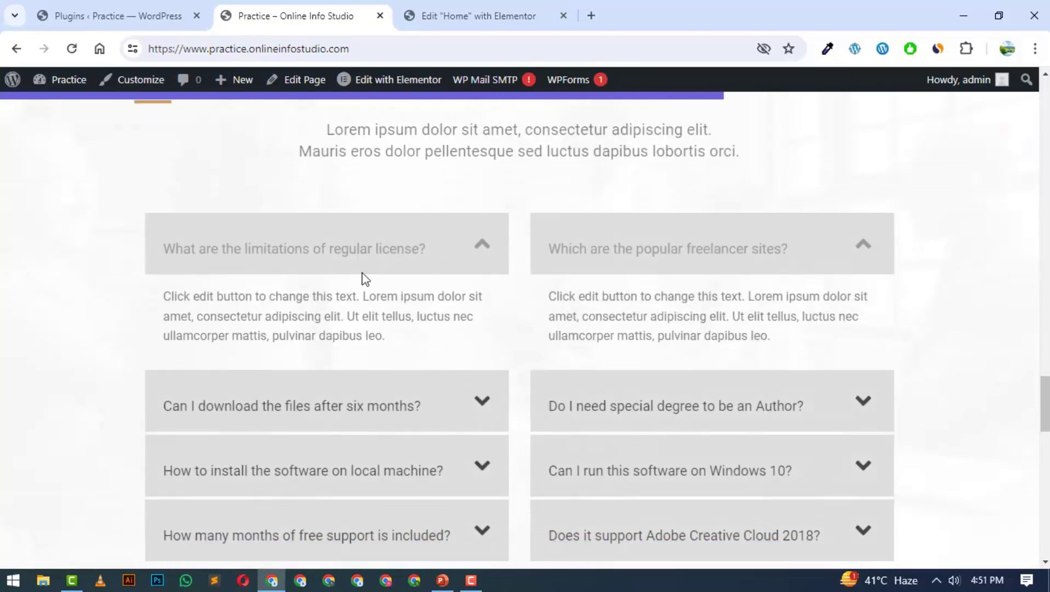
scroll(363, 280, "down", 15)
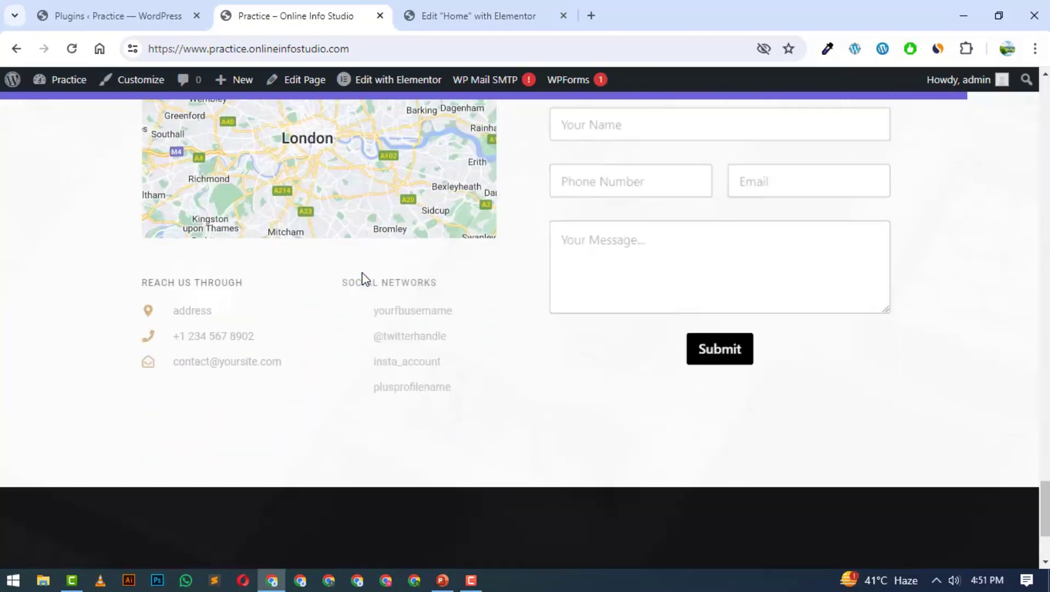
scroll(362, 279, "up", 20)
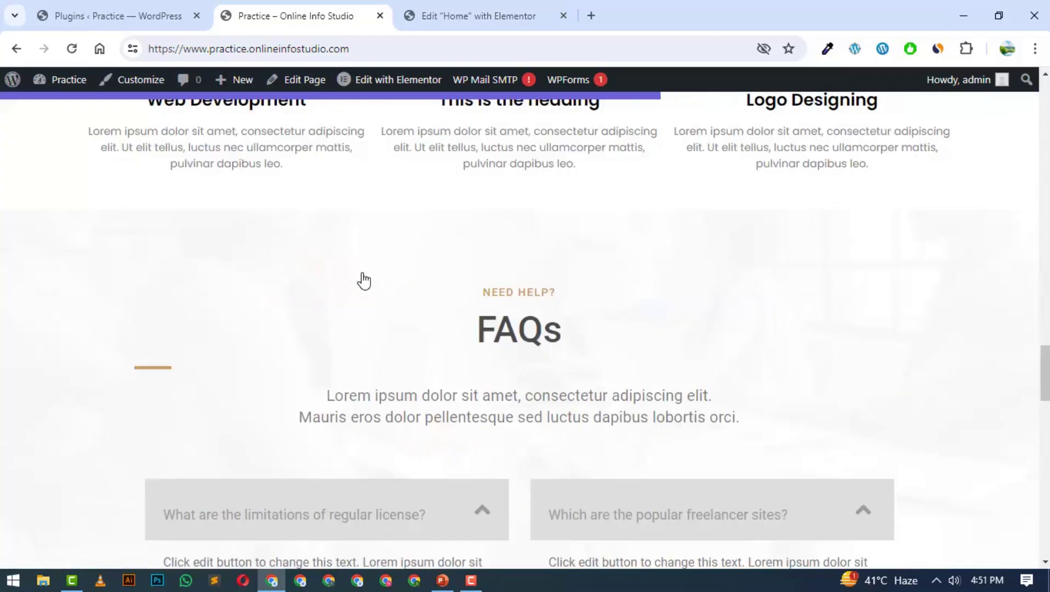
scroll(365, 278, "up", 10)
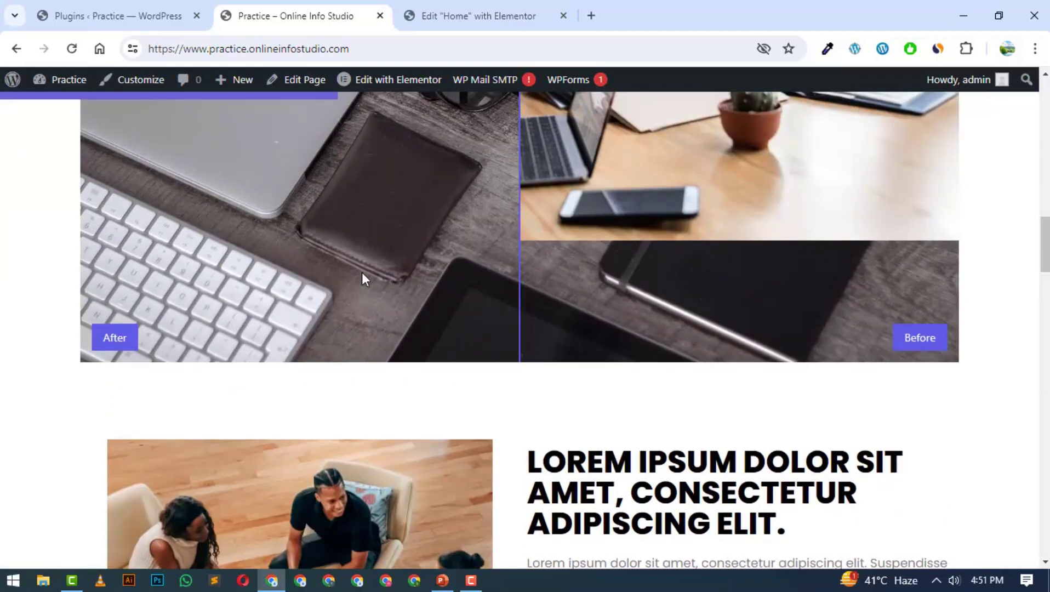
scroll(362, 274, "up", 4)
Return to the Elementor editor and examine the Reading Progress Bar's height, position, background type and fill color settings
left_click(482, 9)
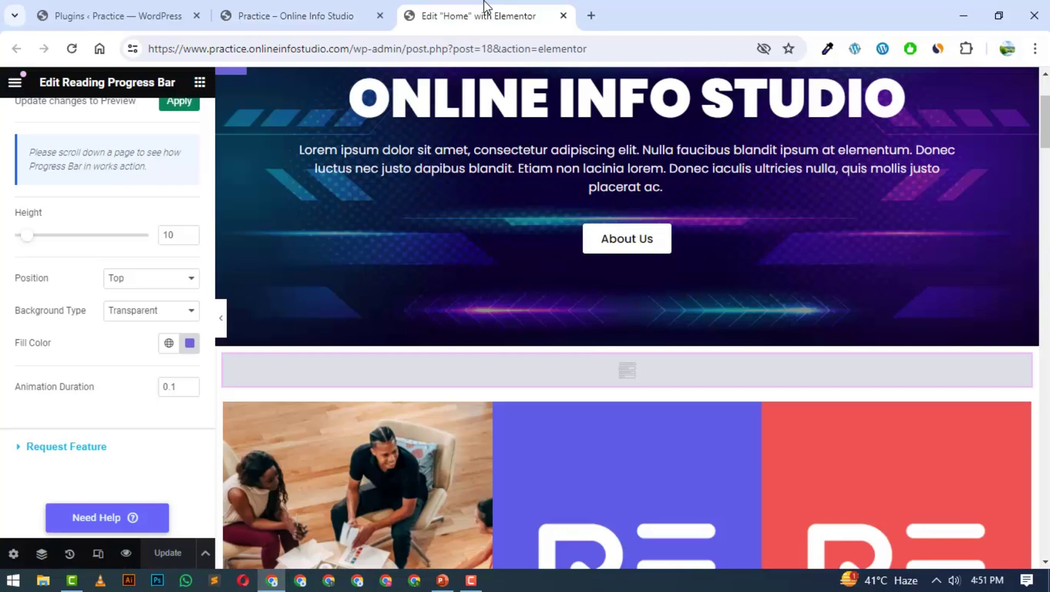
scroll(18, 246, "up", 3)
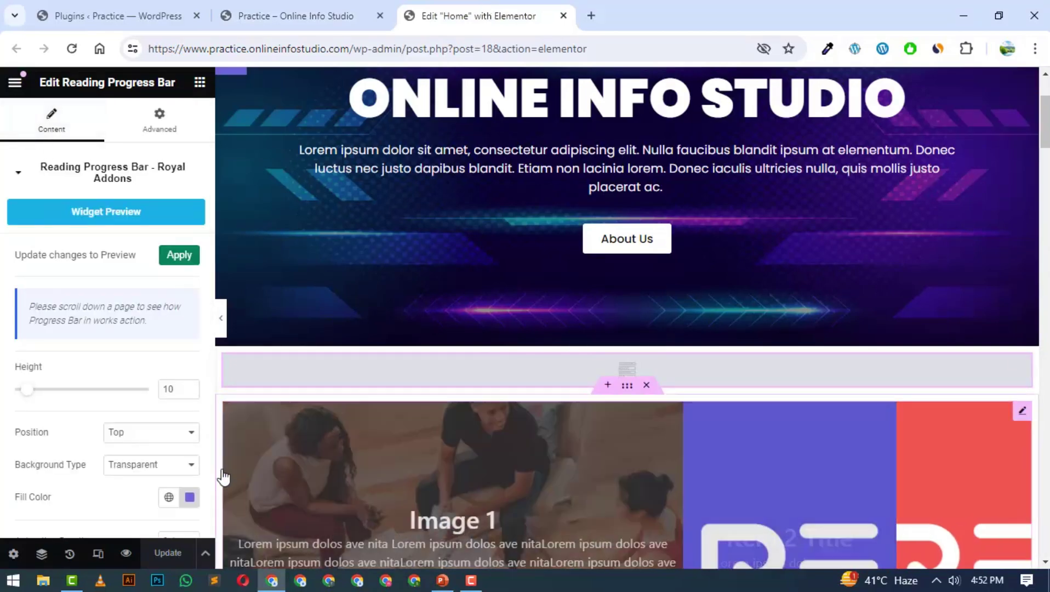
scroll(174, 437, "down", 2)
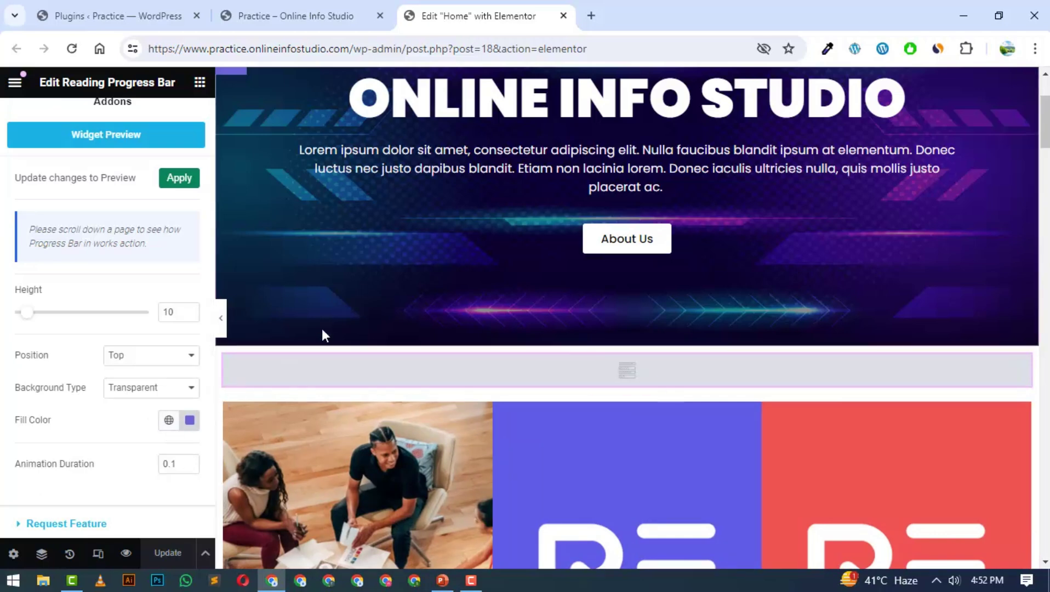
Inspect the reading progress bar's element and CSS on the live home page with the browser's developer tools, and return to the Elementor editor
left_click(339, 9)
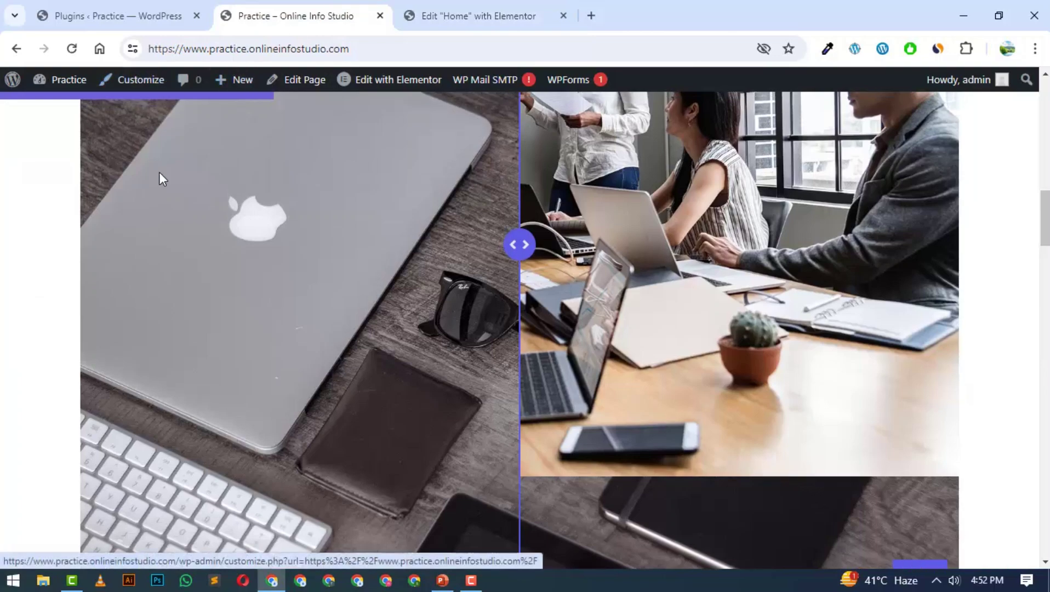
scroll(160, 175, "up", 5)
scroll(159, 171, "up", 2)
right_click(29, 204)
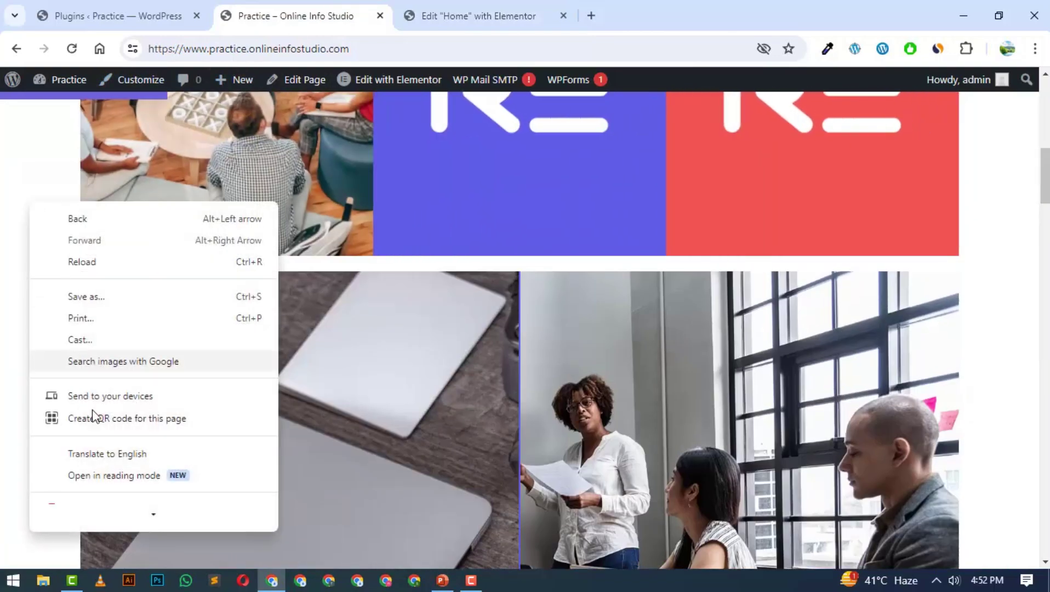
left_click(122, 518)
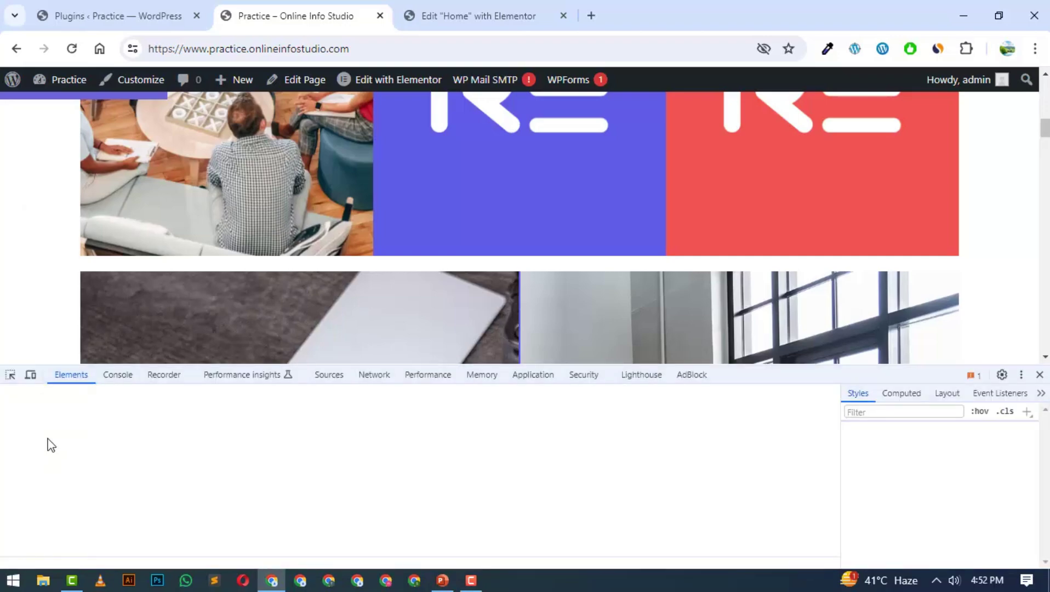
left_click(12, 374)
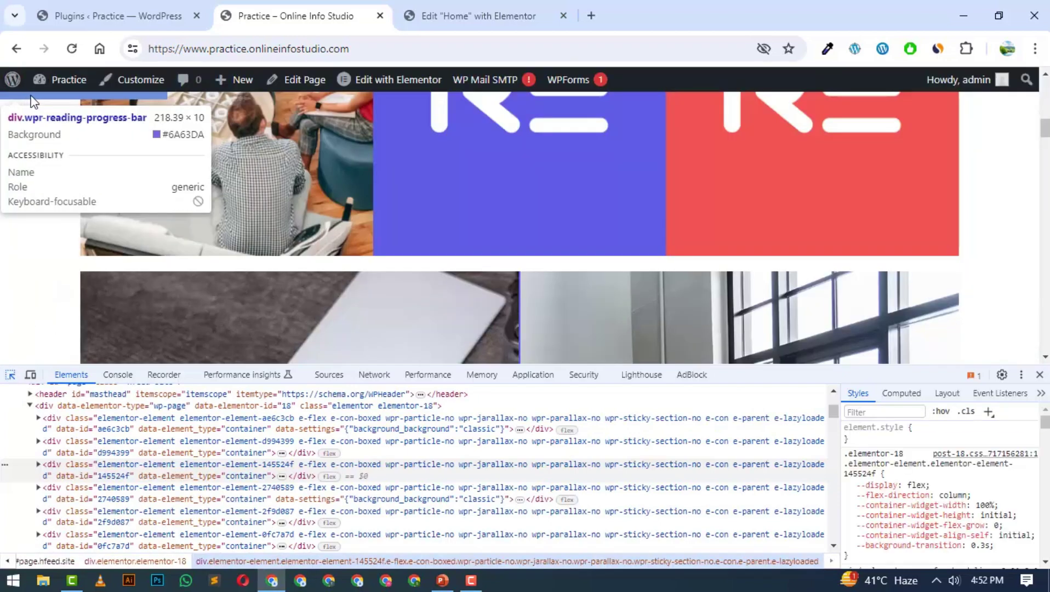
left_click(50, 95)
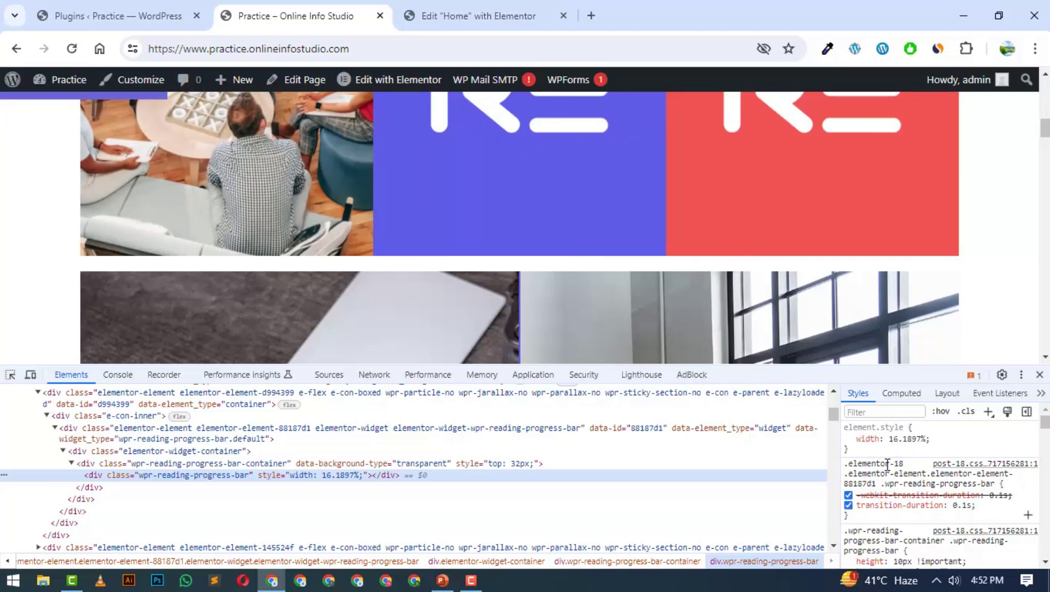
left_click(1016, 481)
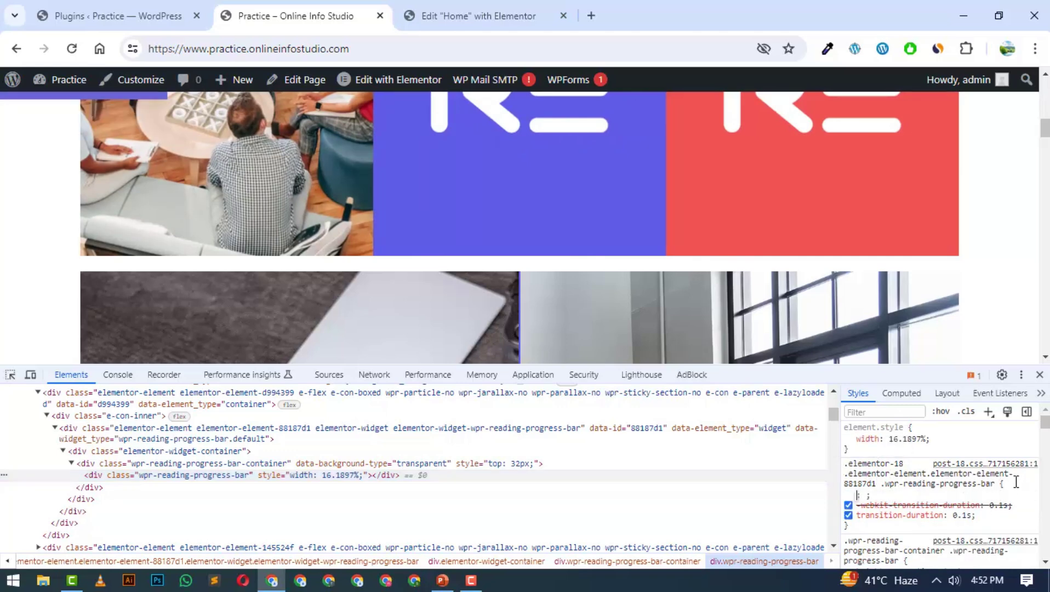
key("ctrl+Tab")
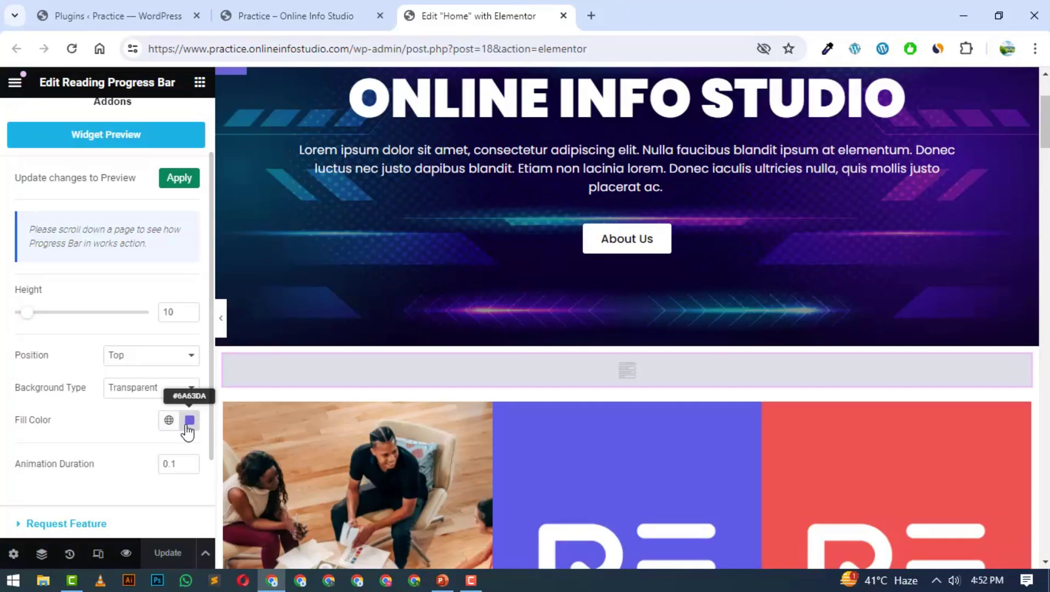
scroll(187, 428, "down", 3)
scroll(188, 430, "up", 4)
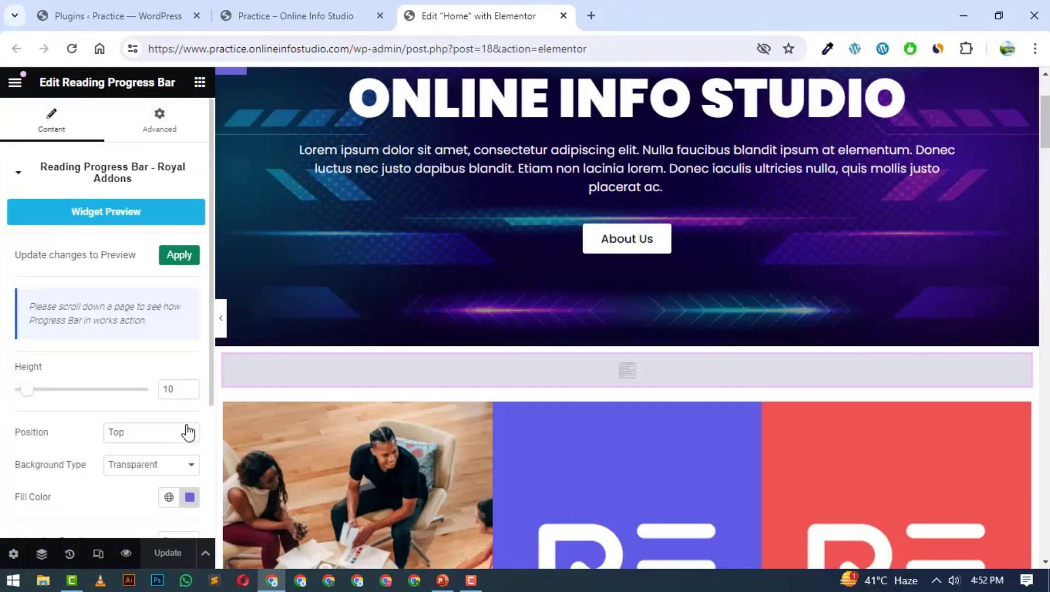
scroll(188, 431, "down", 2)
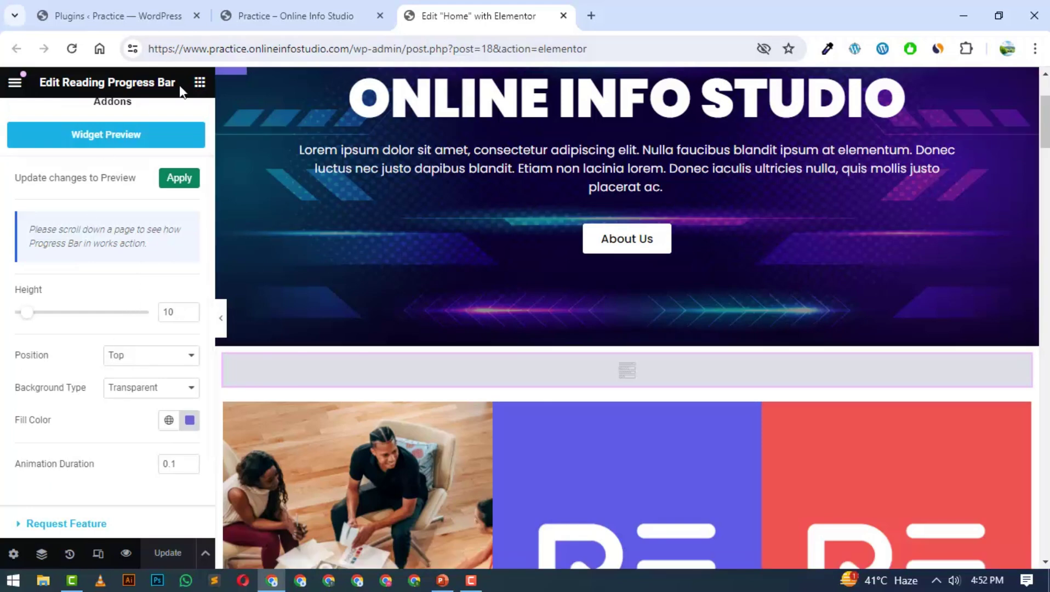
Search Google for "gradient css" in a new browser tab and open the W3Schools CSS Gradients page
left_click(592, 15)
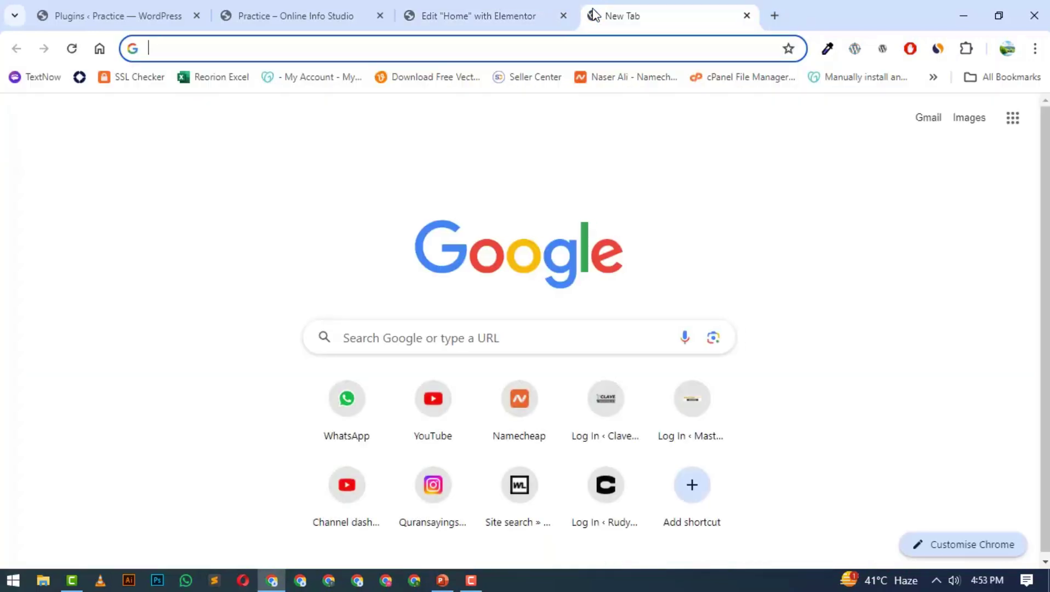
type("gradient ")
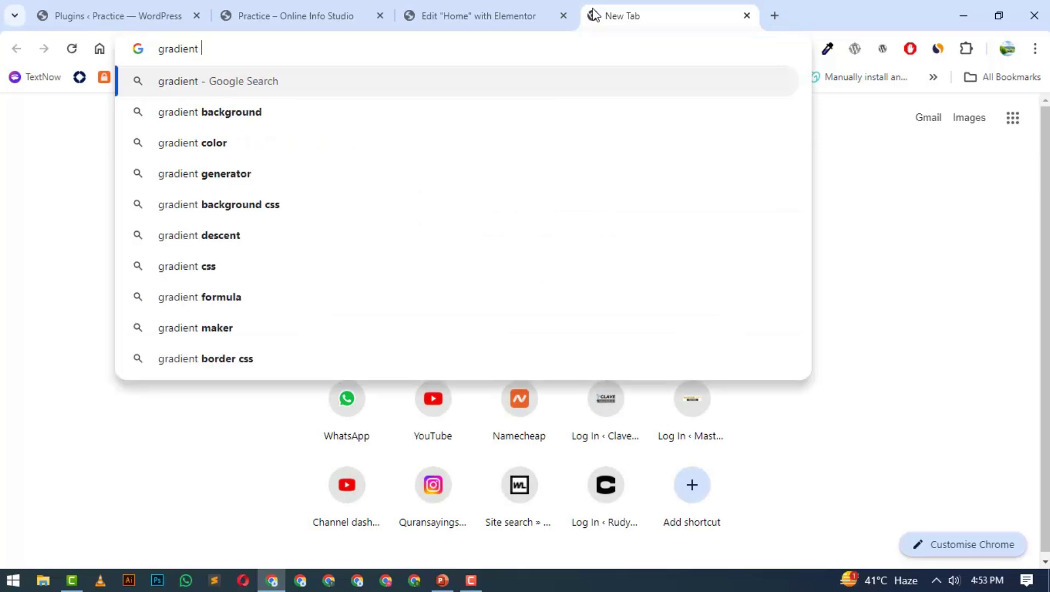
type("css")
key("Return")
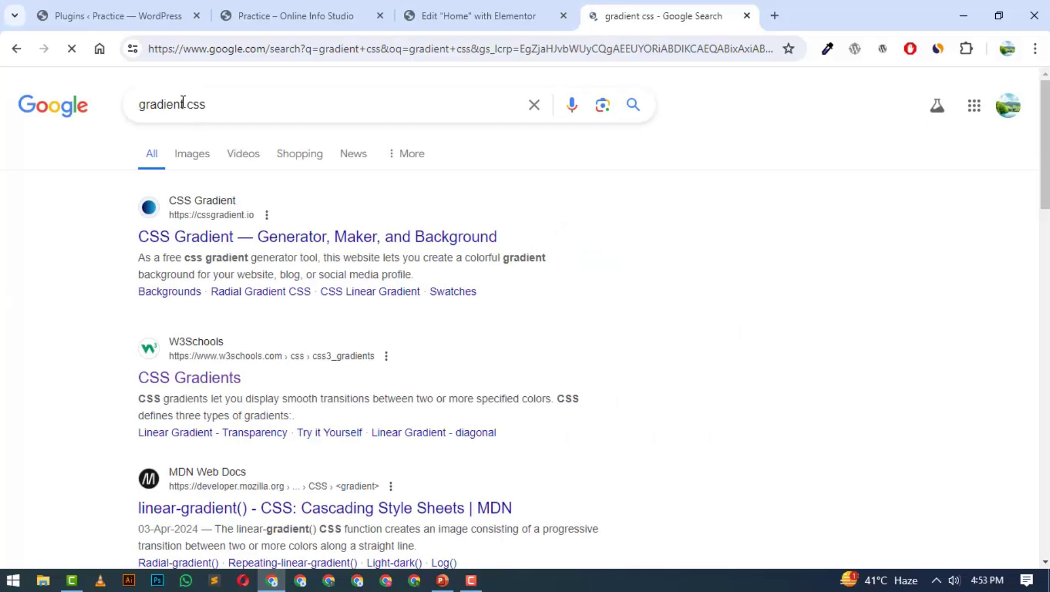
scroll(235, 304, "down", 1)
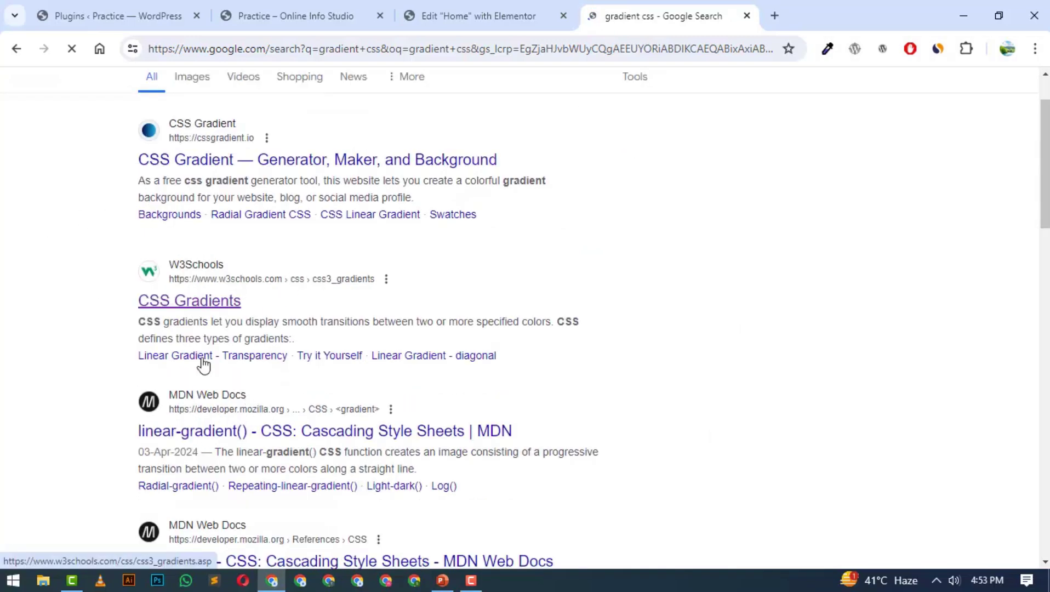
left_click(182, 301)
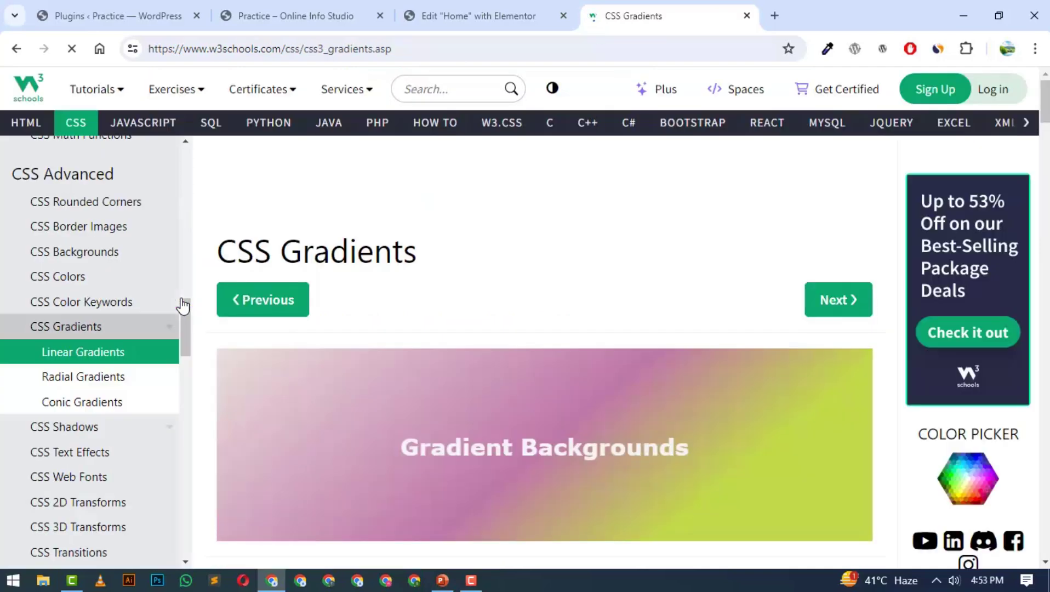
Examine the linear-gradient syntax, its direction and color-stop parameters, and the top-to-bottom example on the CSS Gradients page
scroll(536, 380, "down", 3)
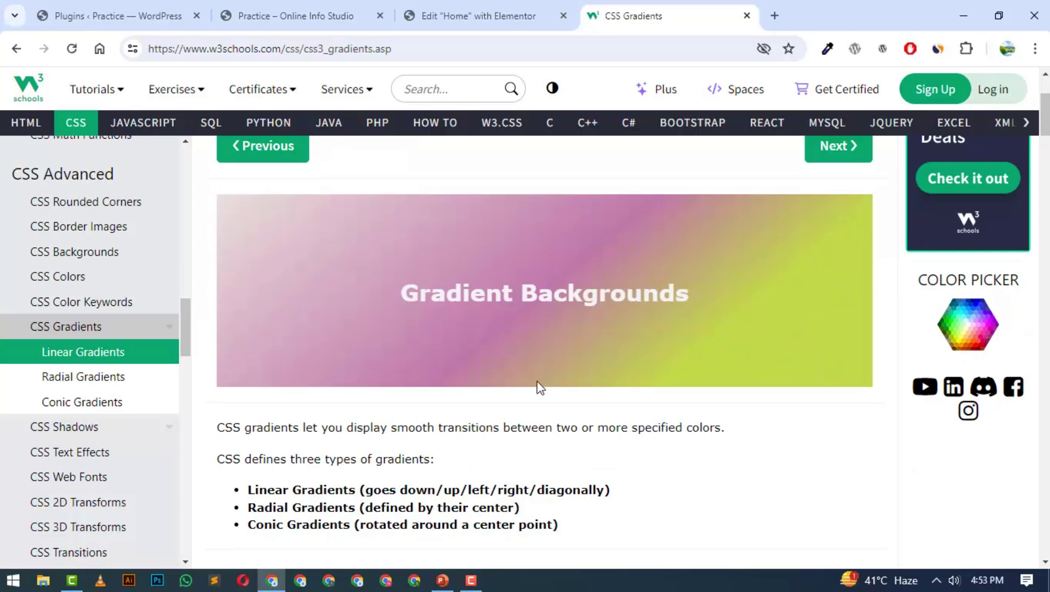
scroll(540, 387, "down", 1)
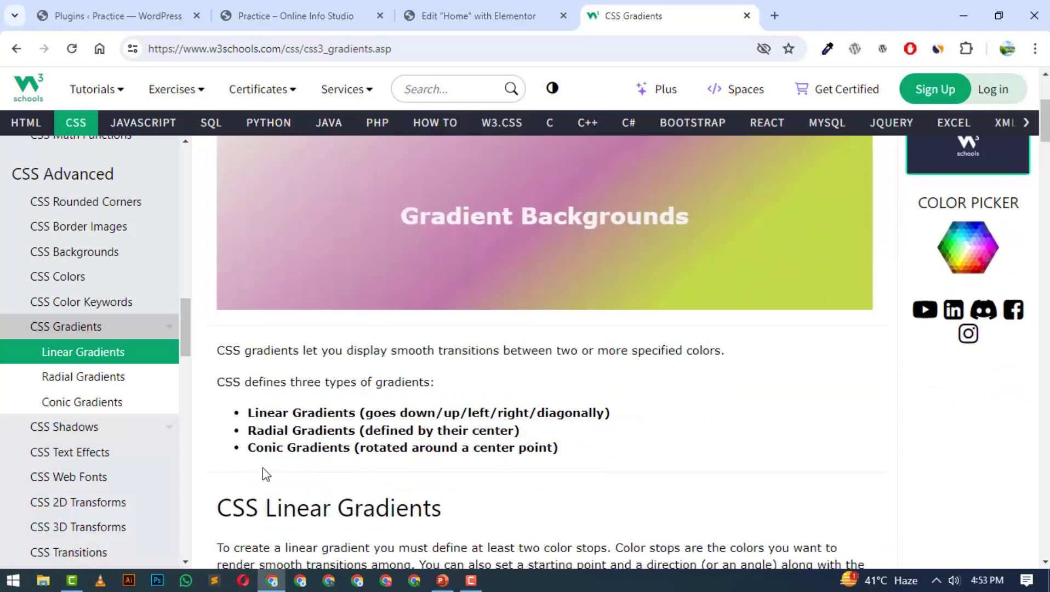
scroll(338, 464, "down", 3)
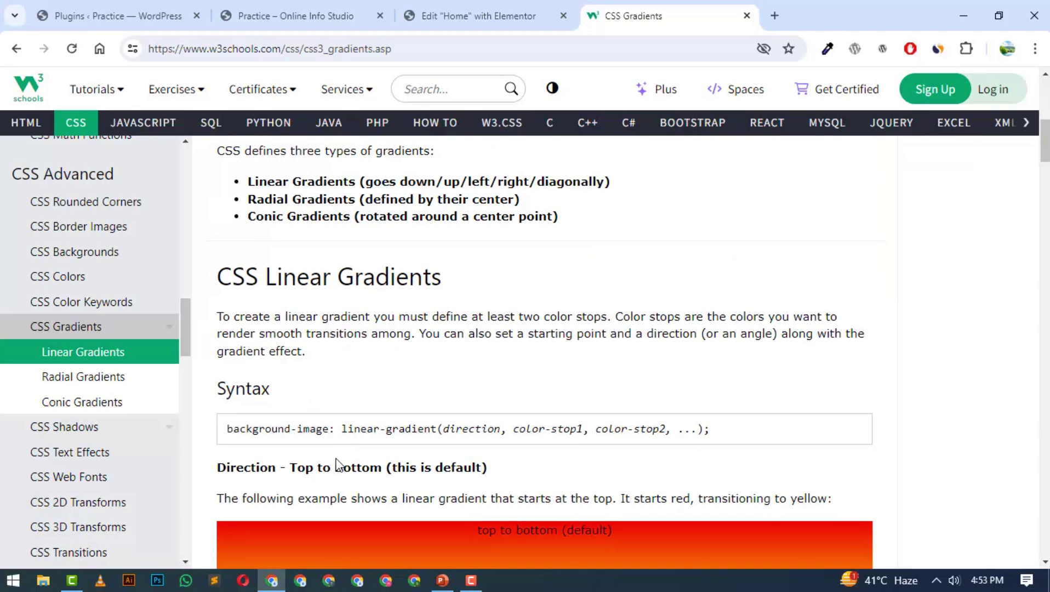
scroll(338, 465, "down", 2)
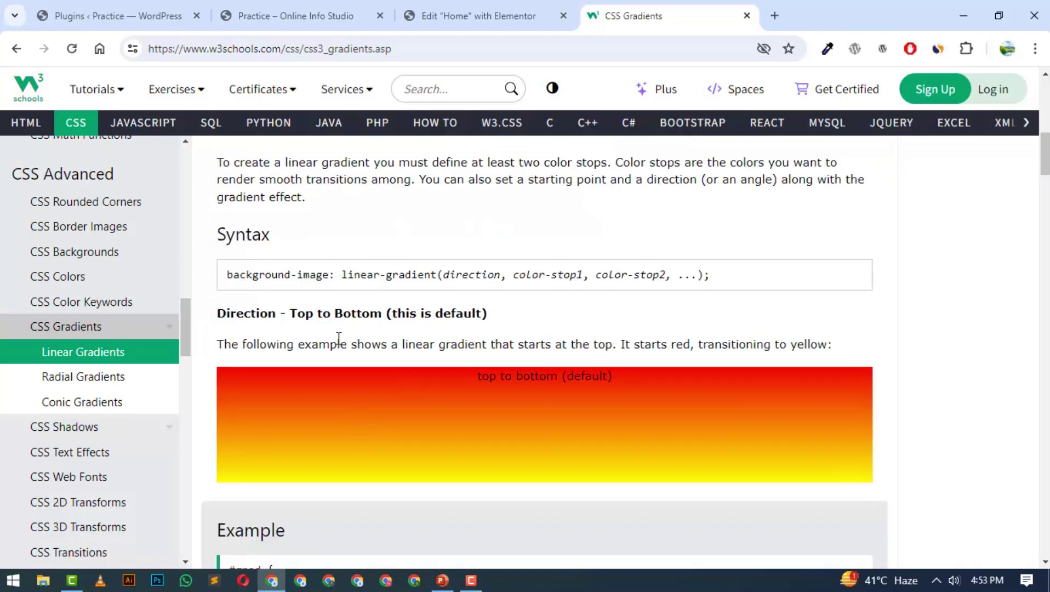
scroll(233, 273, "down", 2)
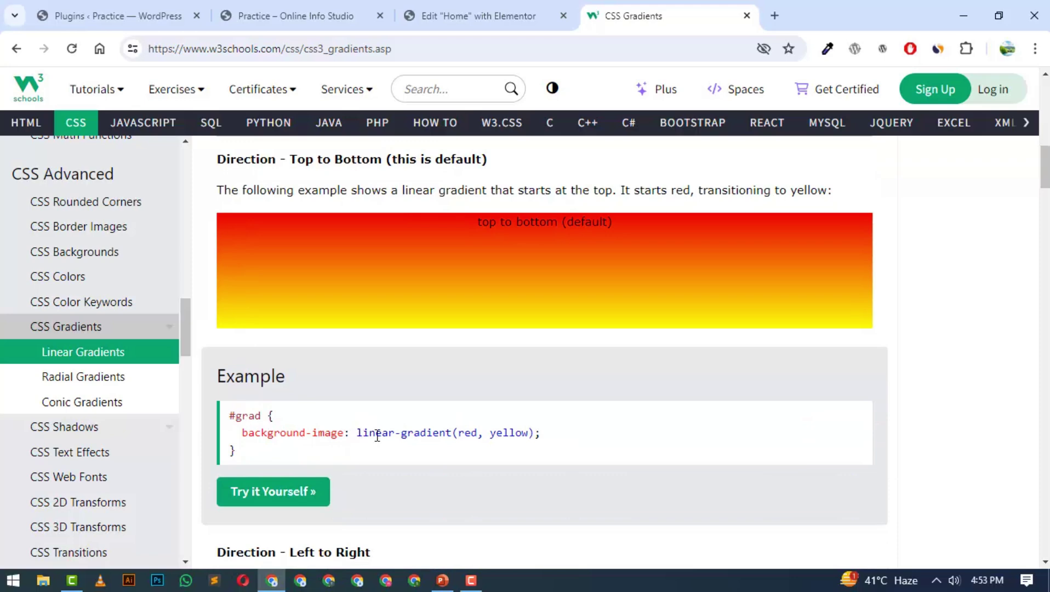
left_click_drag(357, 434, 448, 436)
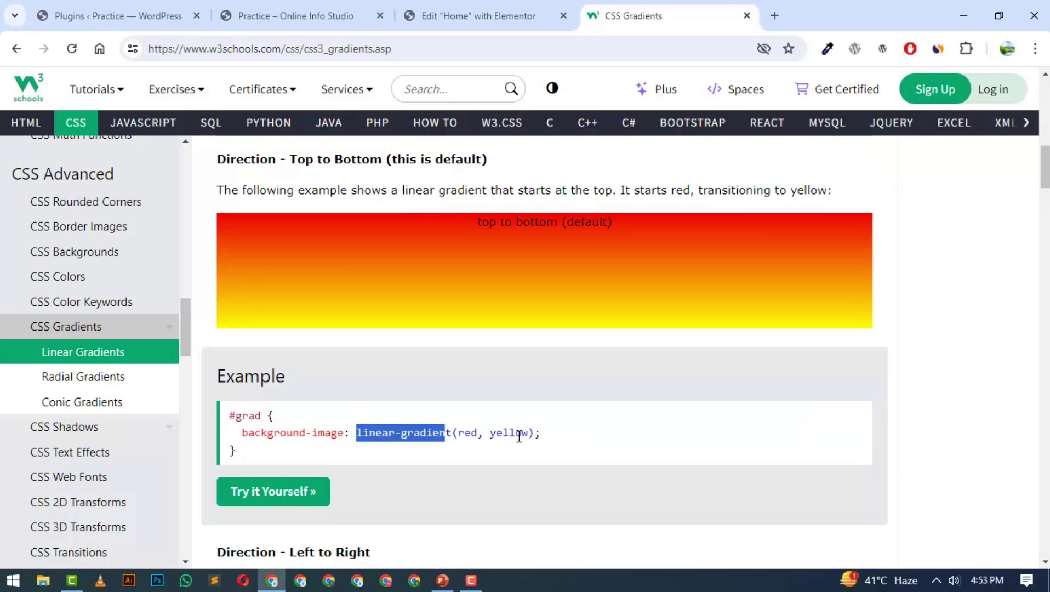
scroll(514, 363, "up", 2)
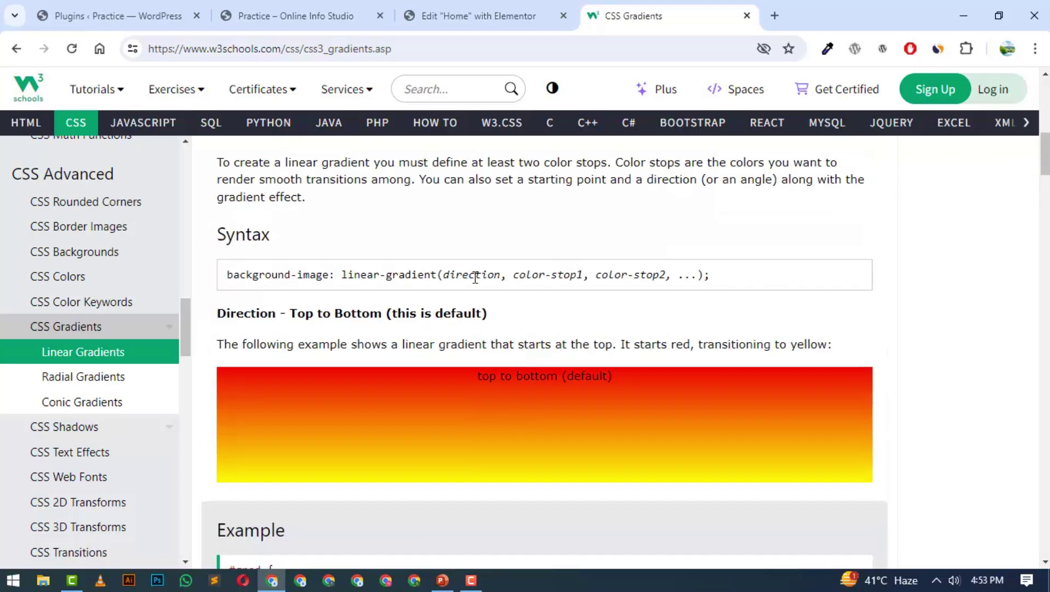
left_click_drag(448, 276, 584, 277)
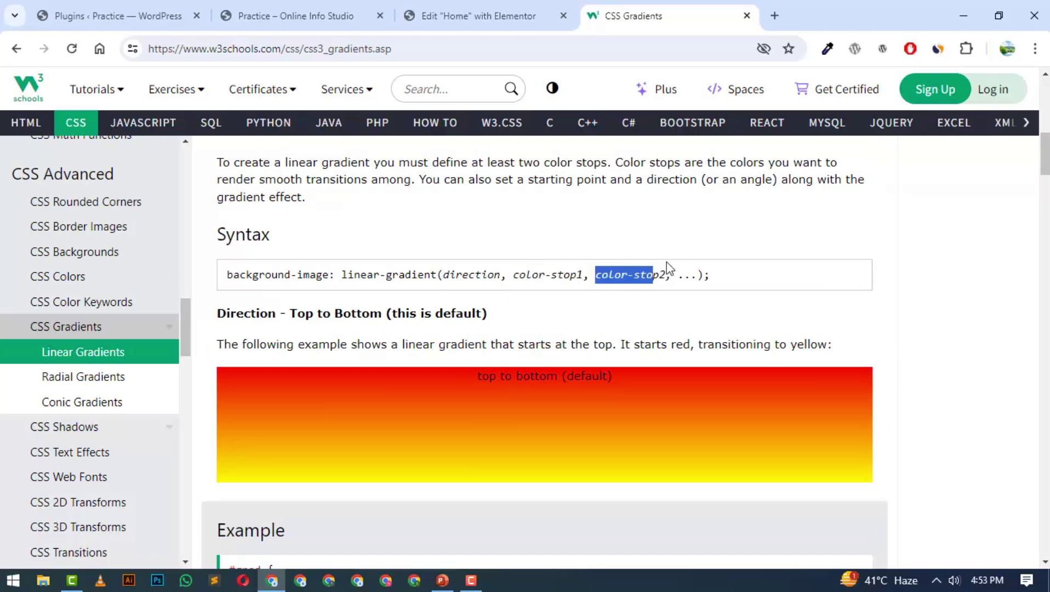
Review the left-to-right and diagonal linear gradient examples and the section on using angles
scroll(675, 275, "down", 7)
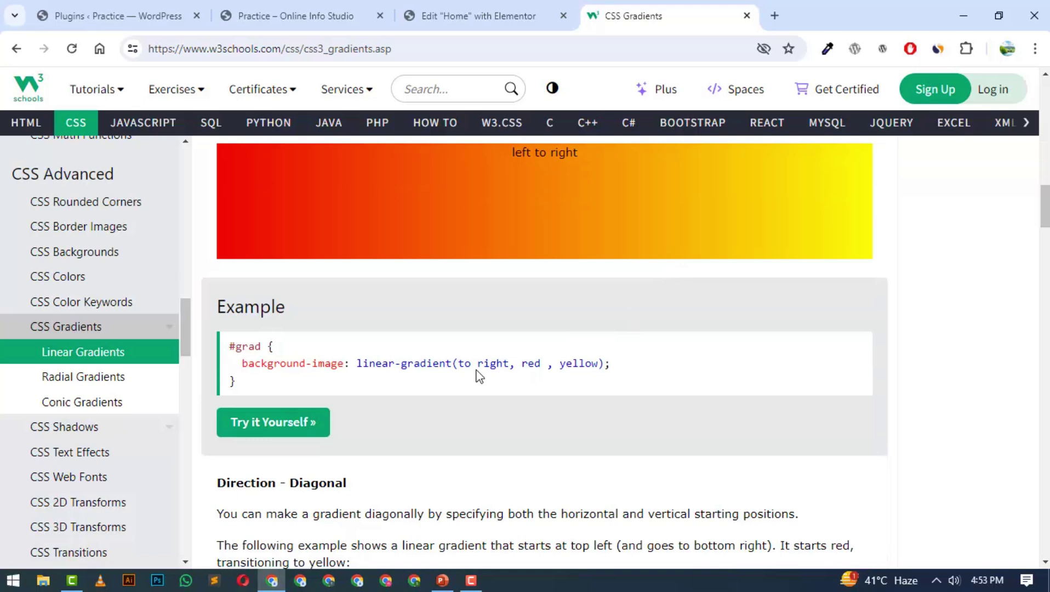
left_click_drag(476, 364, 564, 364)
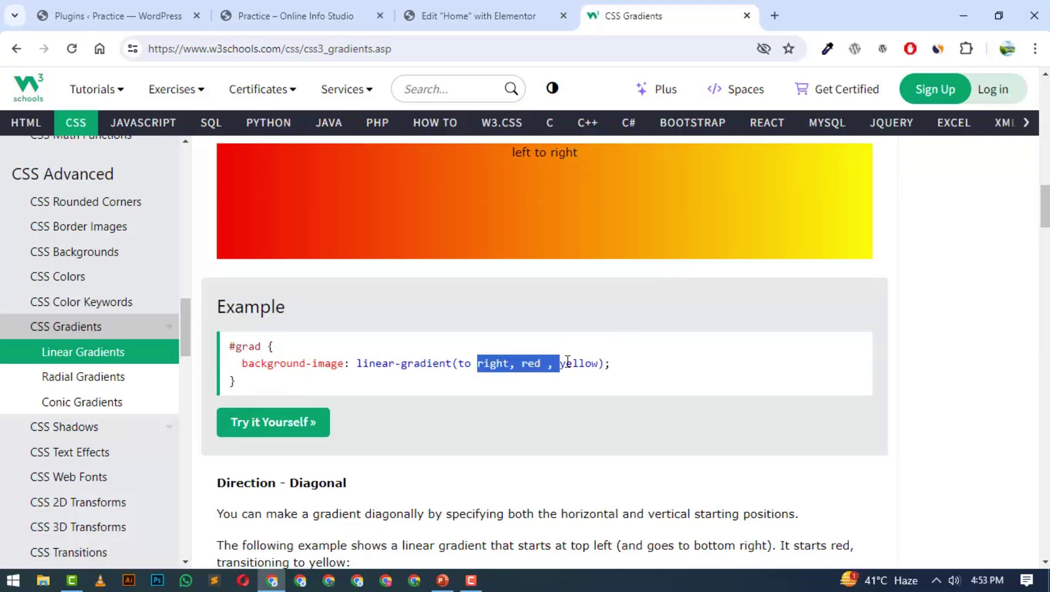
left_click_drag(465, 364, 602, 363)
scroll(583, 355, "down", 7)
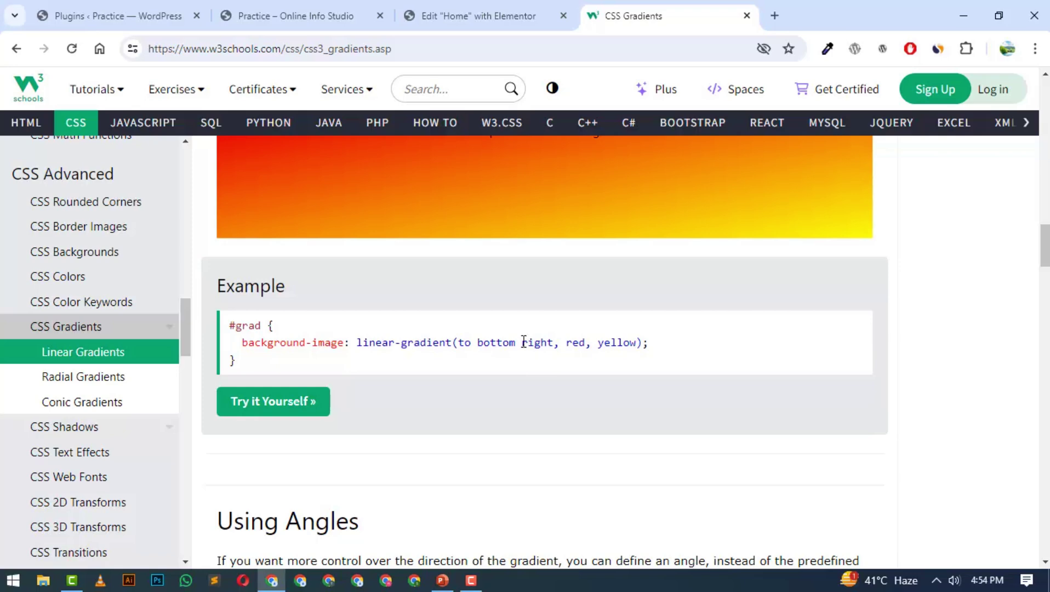
left_click_drag(522, 343, 576, 338)
scroll(576, 338, "down", 4)
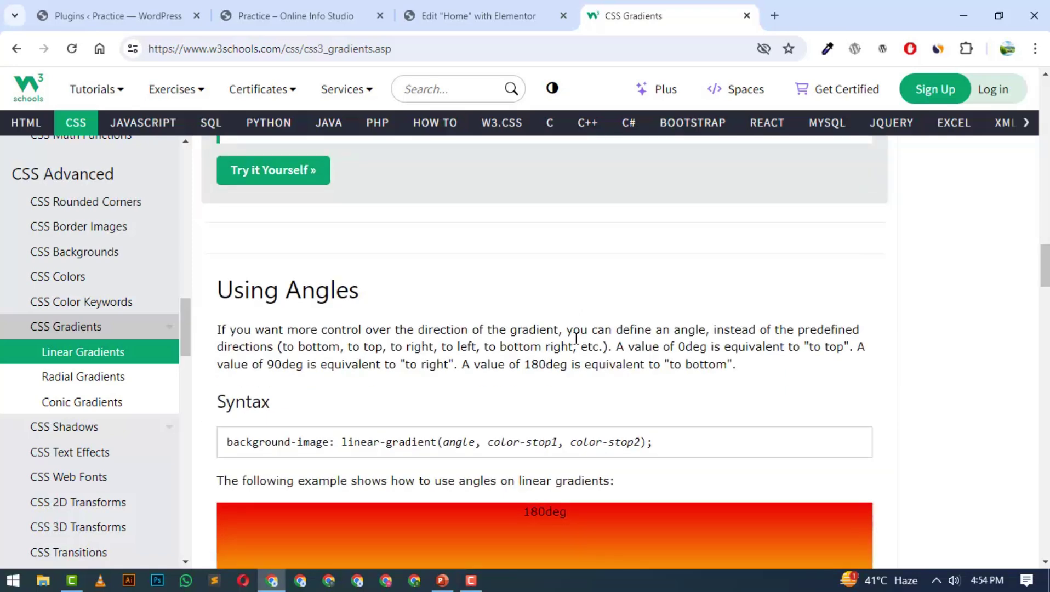
scroll(525, 321, "up", 10)
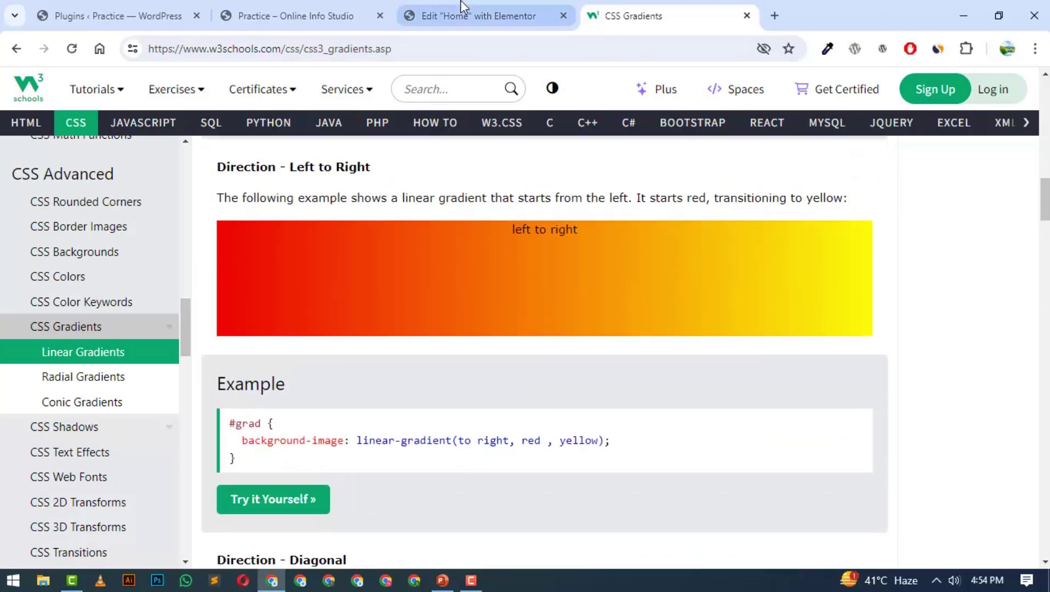
Return to the live home page and copy the CSS selector of the reading progress bar's rule from the developer tools
left_click(364, 10)
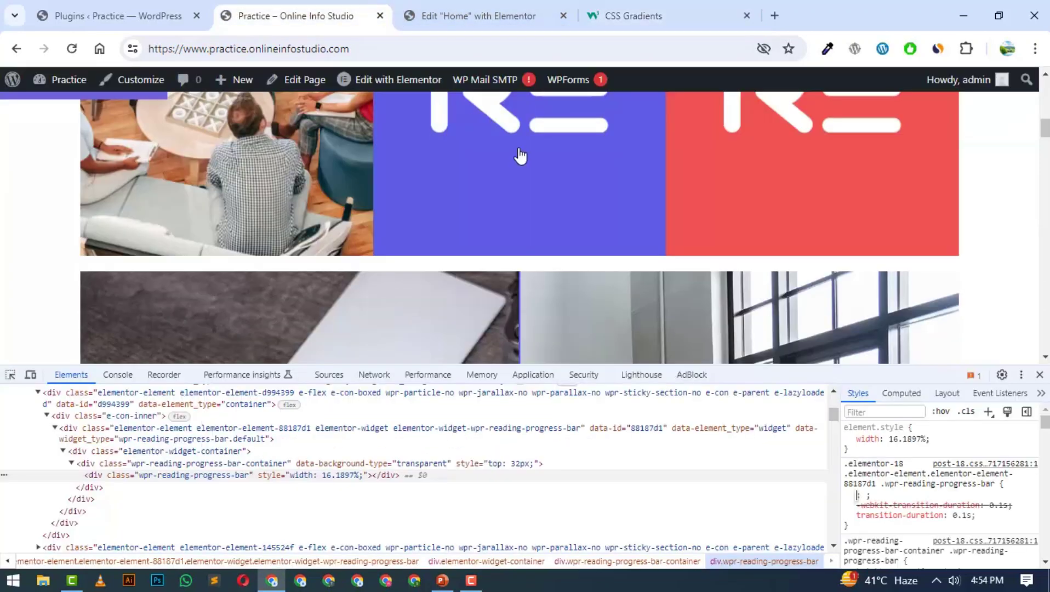
left_click(874, 478)
key("ctrl+c")
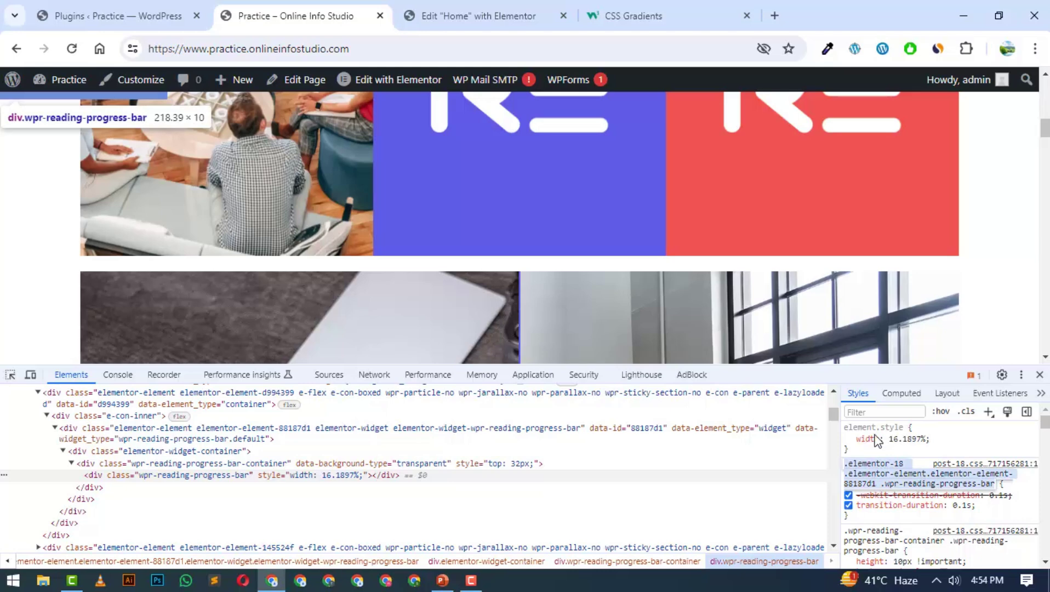
scroll(796, 323, "up", 2)
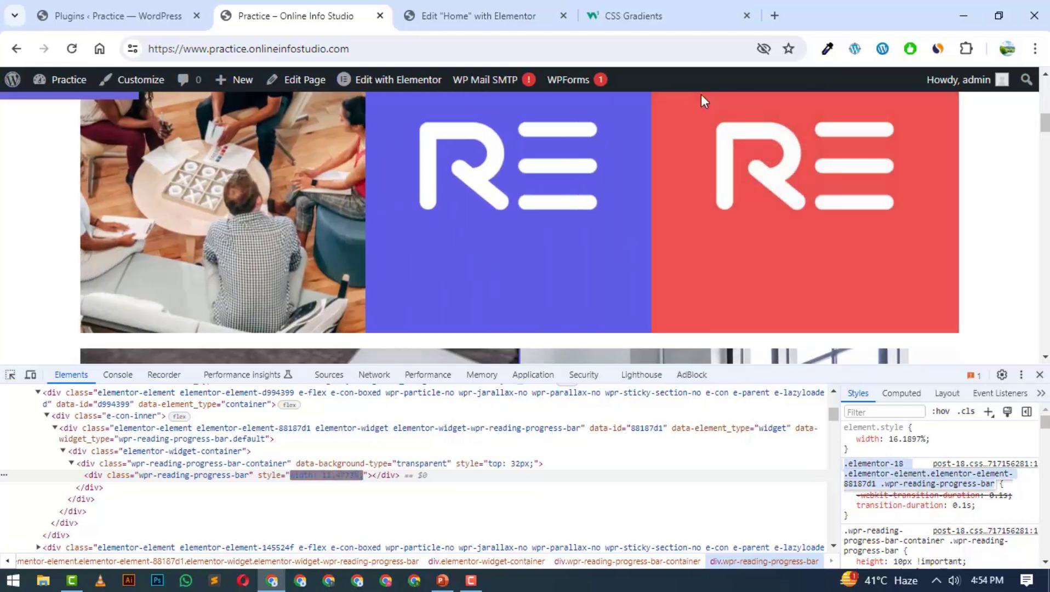
Recheck the linear-gradient code examples on the CSS Gradients page and return to the live home page
left_click(649, 6)
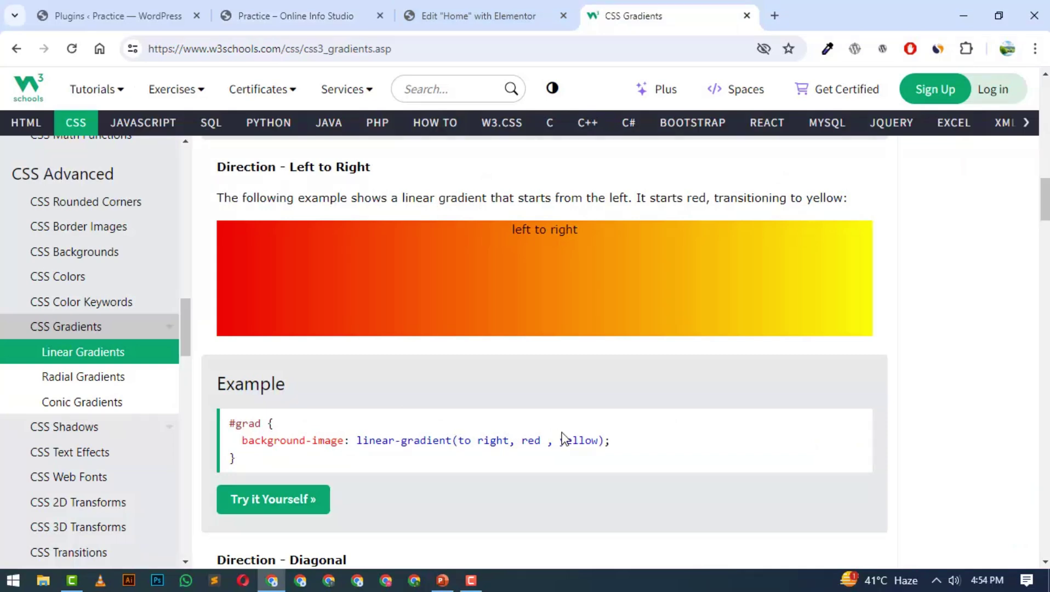
scroll(563, 438, "up", 6)
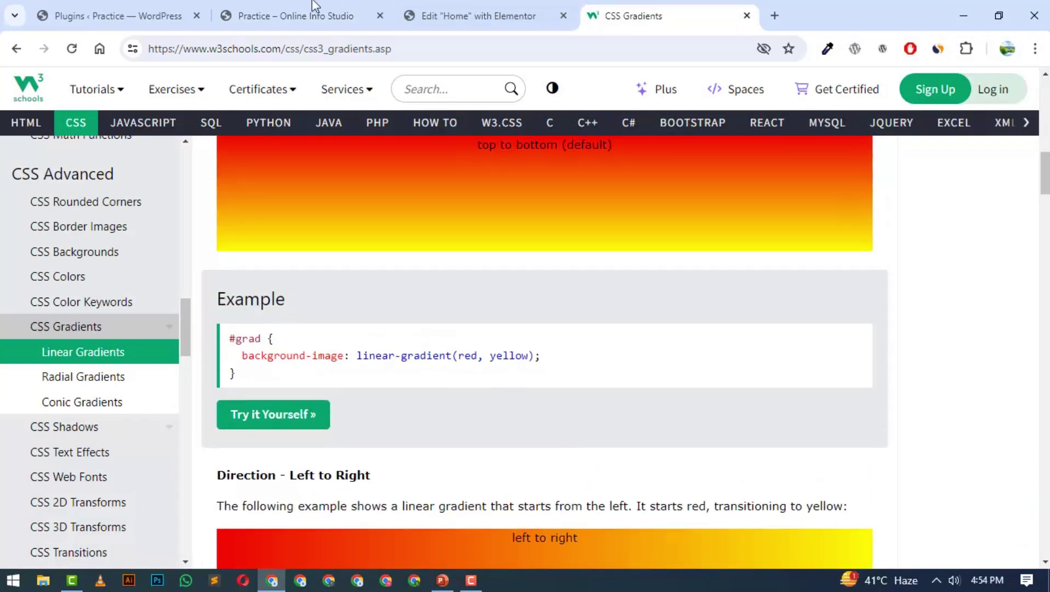
left_click(148, 1)
left_click(252, 6)
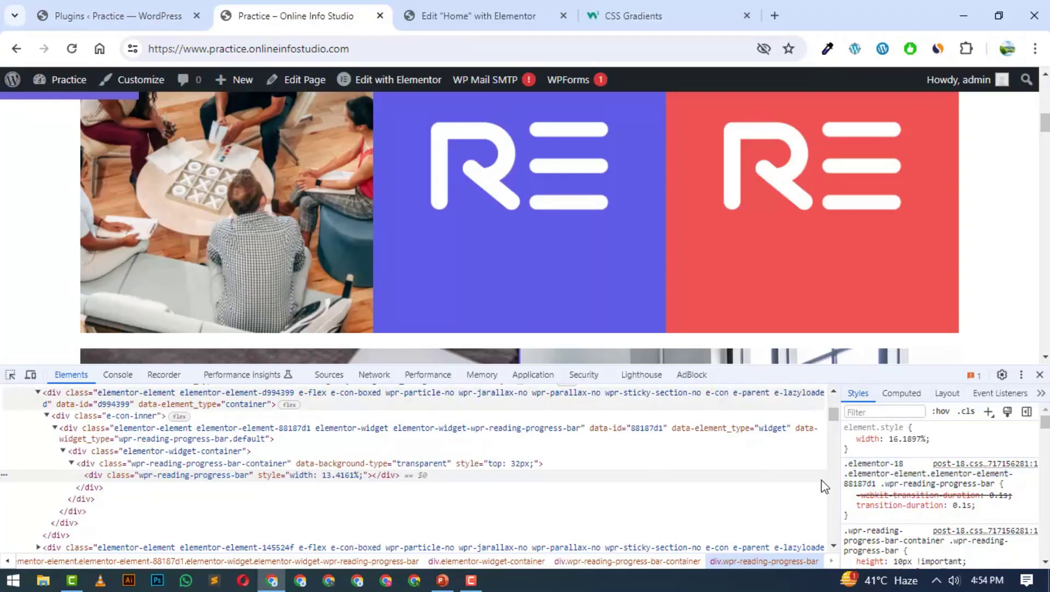
Add a background-image of linear-gradient(45deg, black, transparent) to the .wpr-reading-progress-bar rule in the developer tools
left_click(1014, 482)
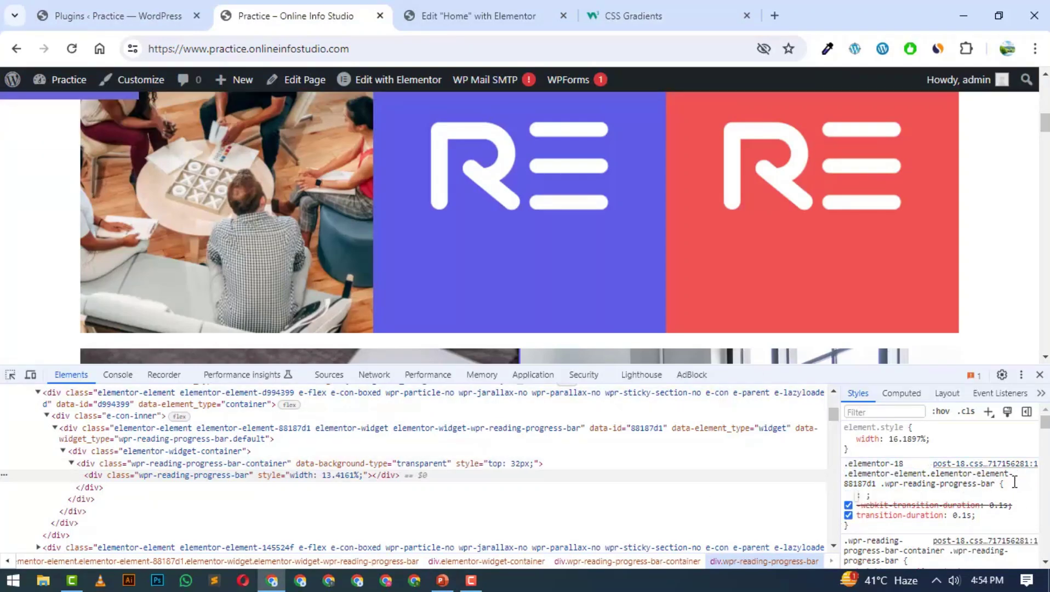
type("back")
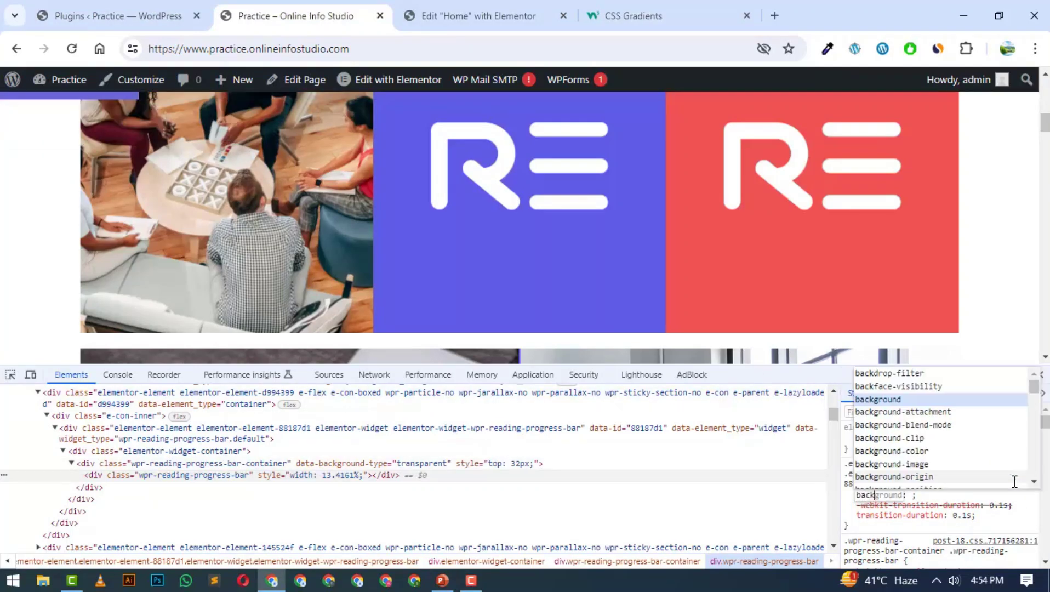
key("Down")
key("Down")
key("Down")
key("Down")
key("Down")
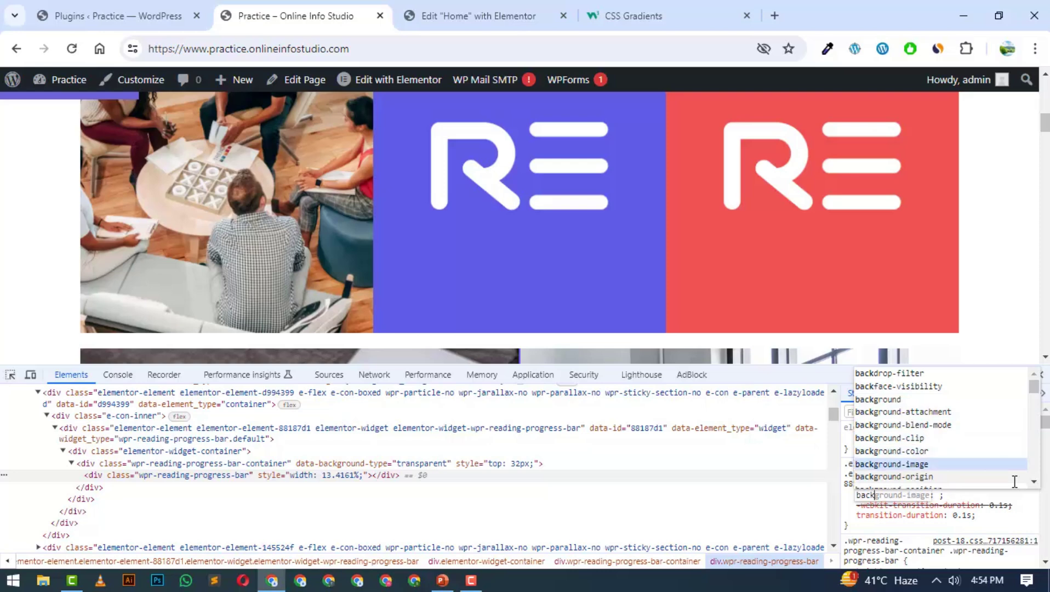
key("Return")
type("linear-gradie")
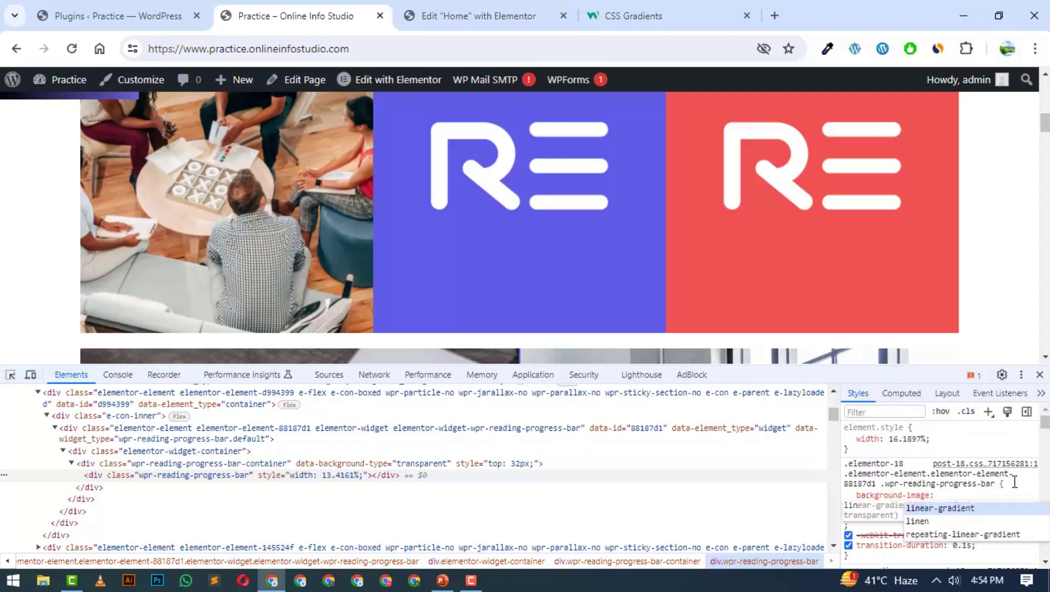
key("Return")
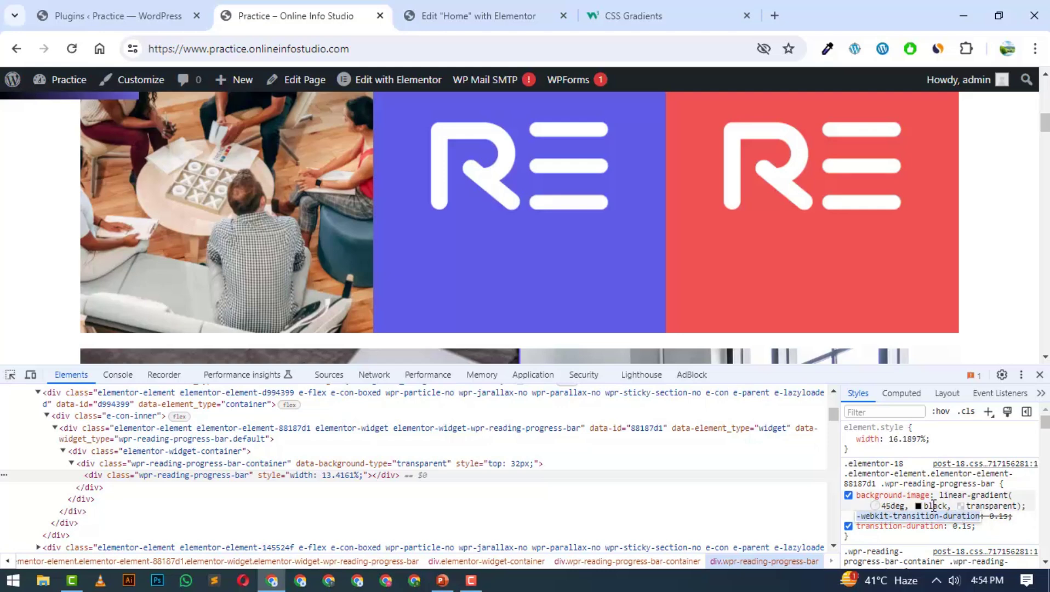
Change the gradient's second color stop to red and check the reading progress bar along the live page
left_click(991, 508)
left_click(893, 506)
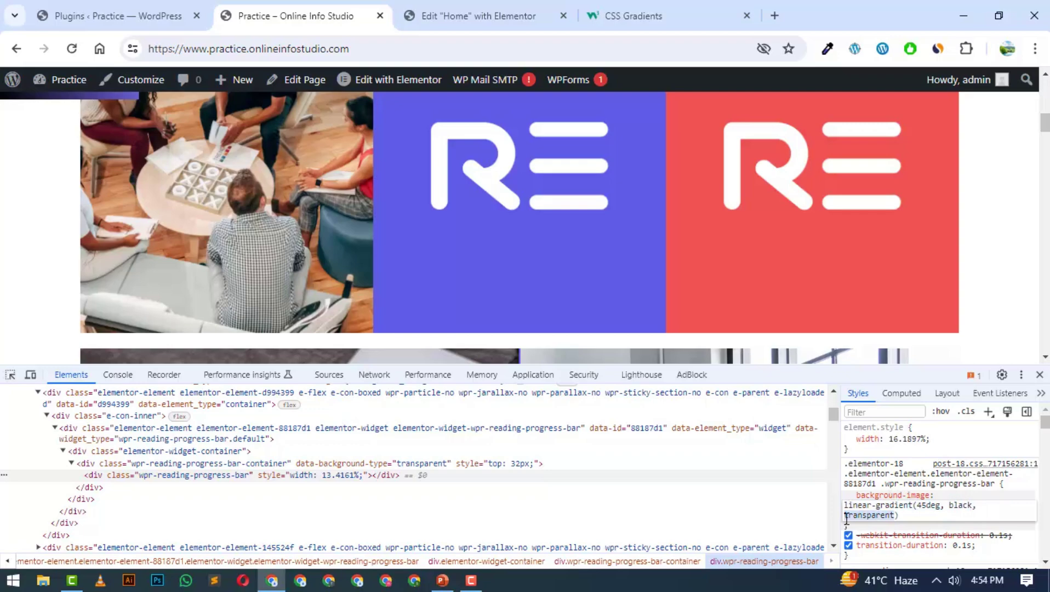
type("red")
key("Tab")
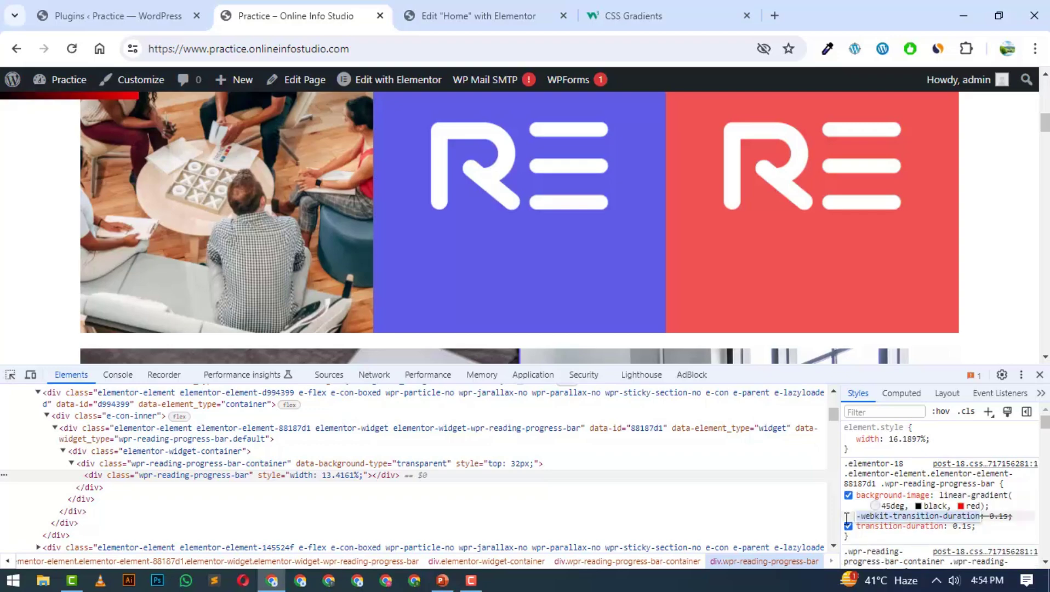
scroll(65, 195, "down", 5)
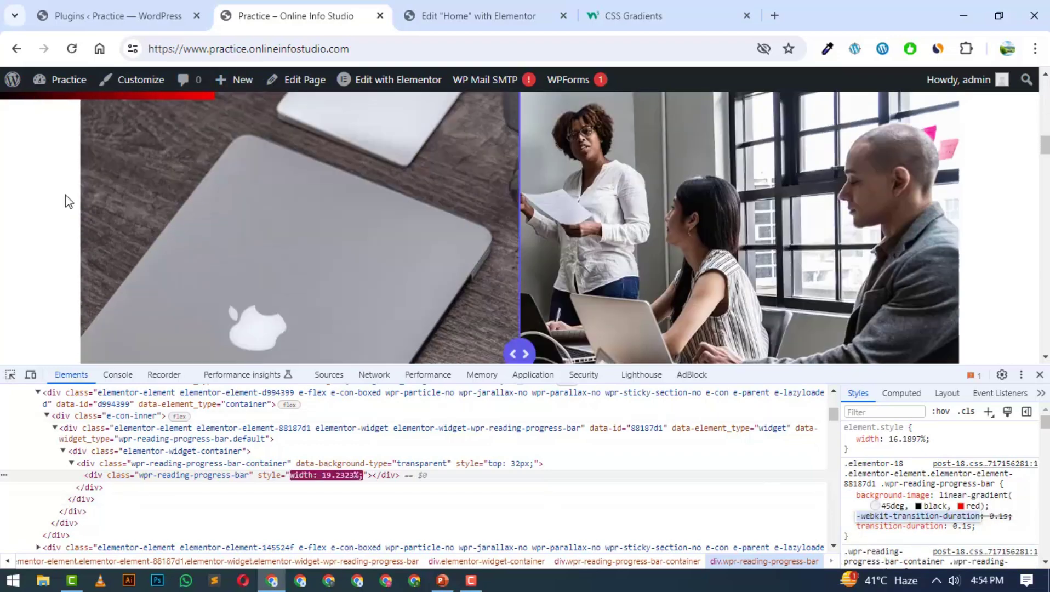
scroll(65, 195, "down", 3)
scroll(75, 145, "up", 8)
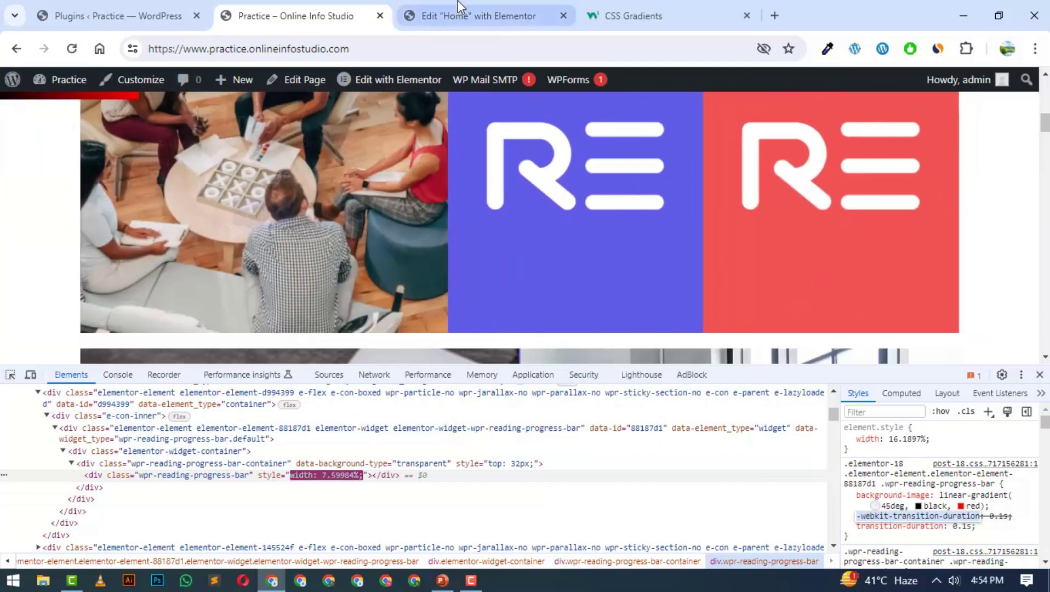
Look at the Reading Progress Bar settings in the Elementor editor, and copy the bar's CSS selector from the live page's developer tools
left_click(465, 15)
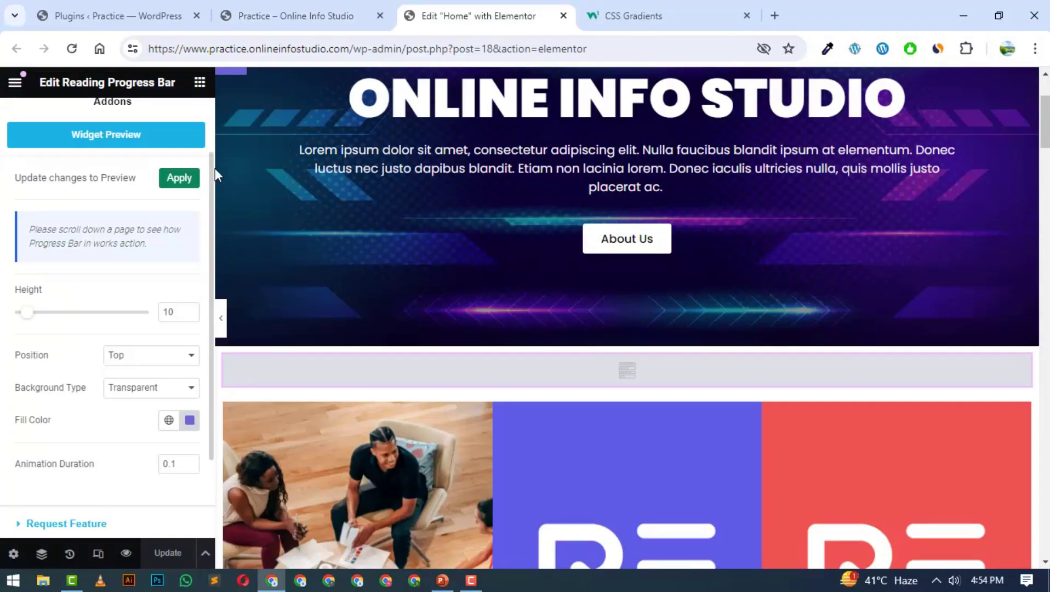
left_click(264, 15)
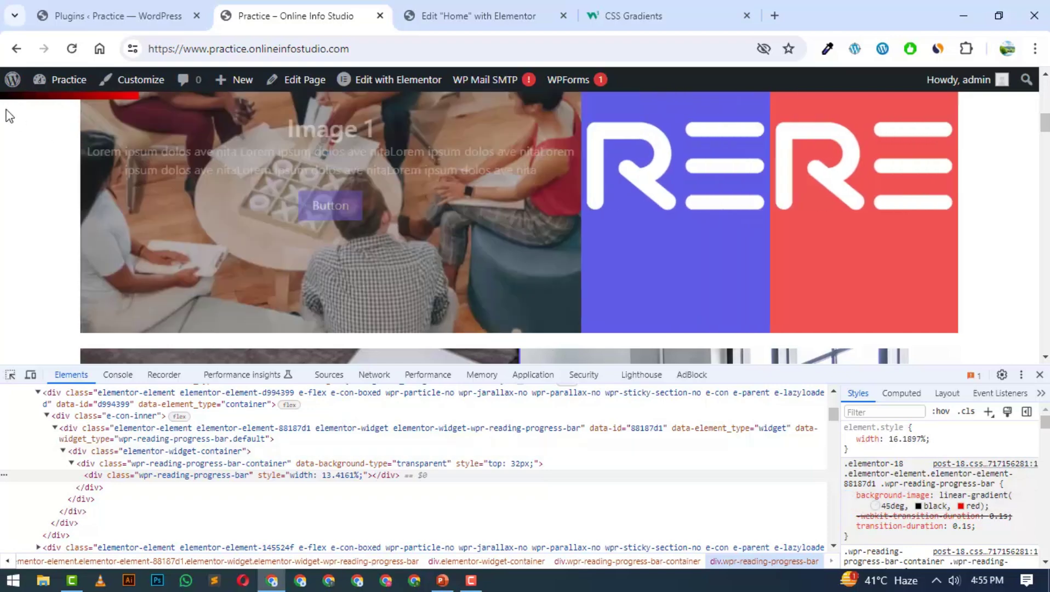
scroll(16, 122, "down", 4)
scroll(16, 122, "up", 4)
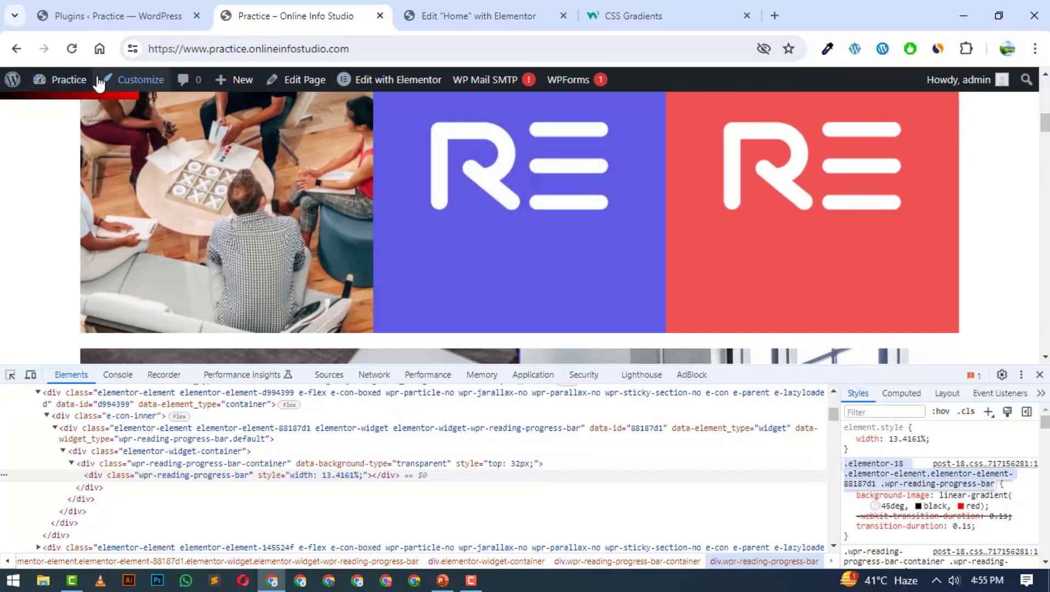
Open the site's Customizer in a new tab and go to the Additional CSS section
right_click(139, 81)
left_click(175, 92)
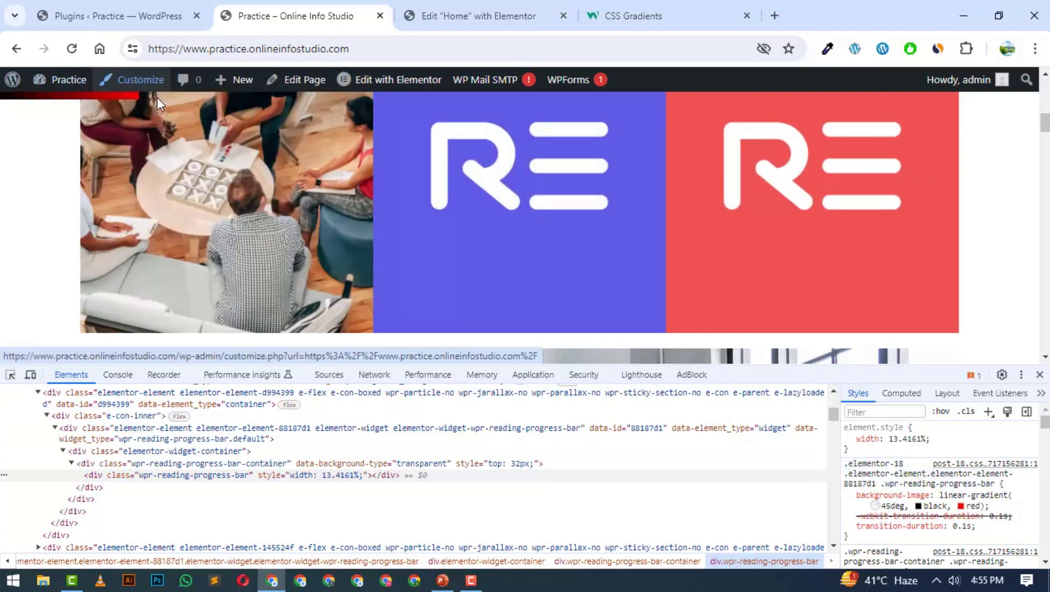
left_click(437, 7)
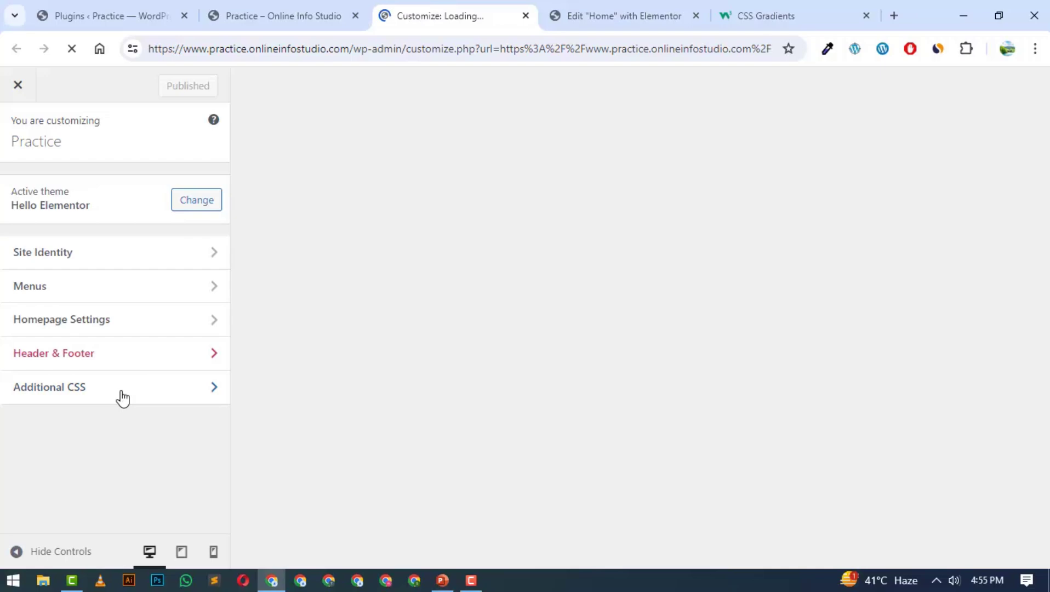
left_click(121, 398)
Paste the copied .wpr-reading-progress-bar selector below the existing Additional CSS rules and open a declaration block for it
scroll(228, 218, "down", 2)
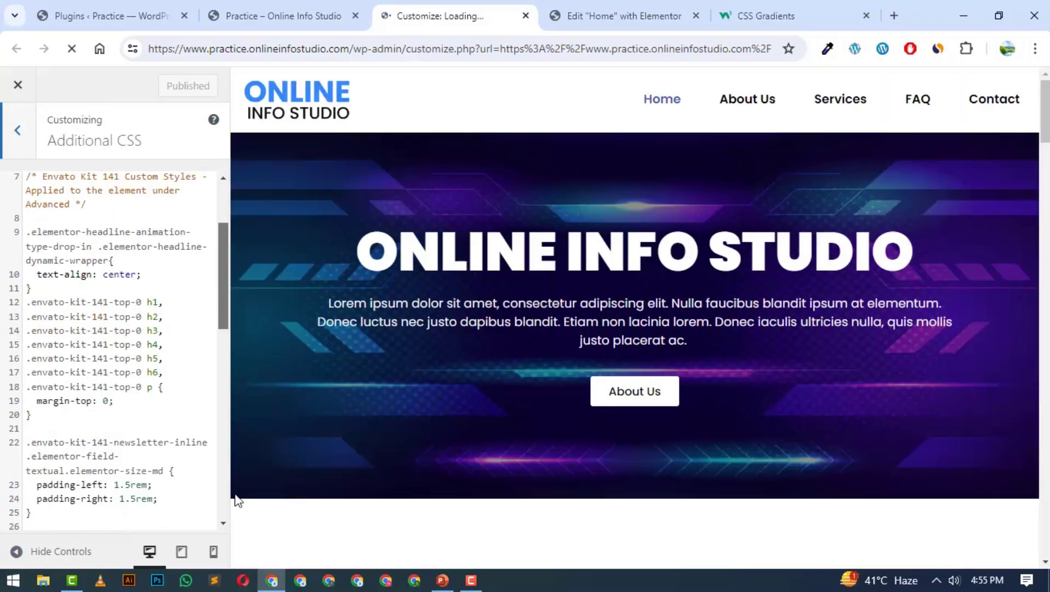
scroll(87, 452, "down", 10)
left_click(52, 418)
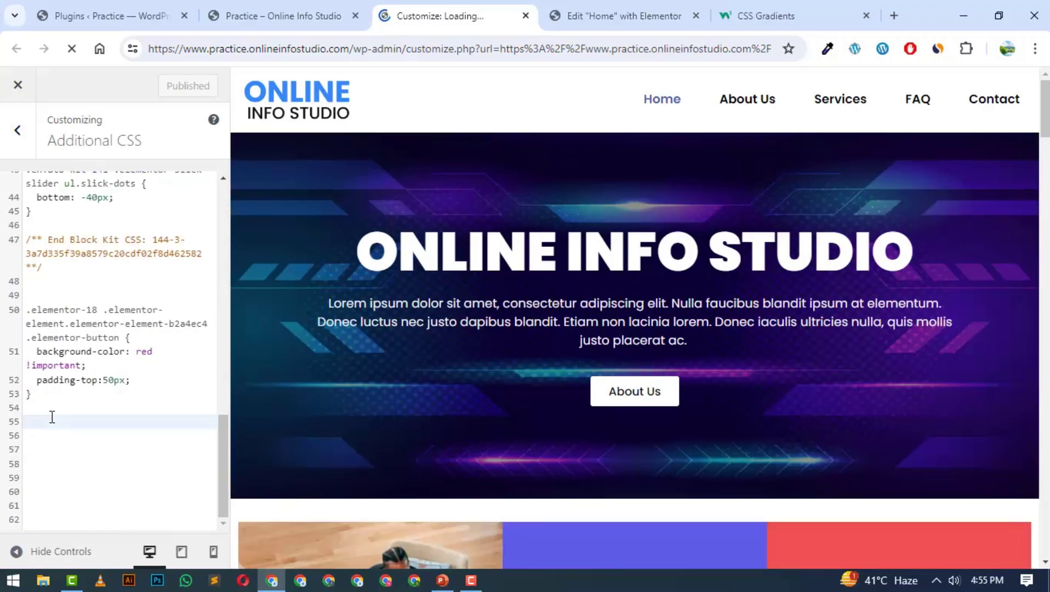
key("ctrl+v")
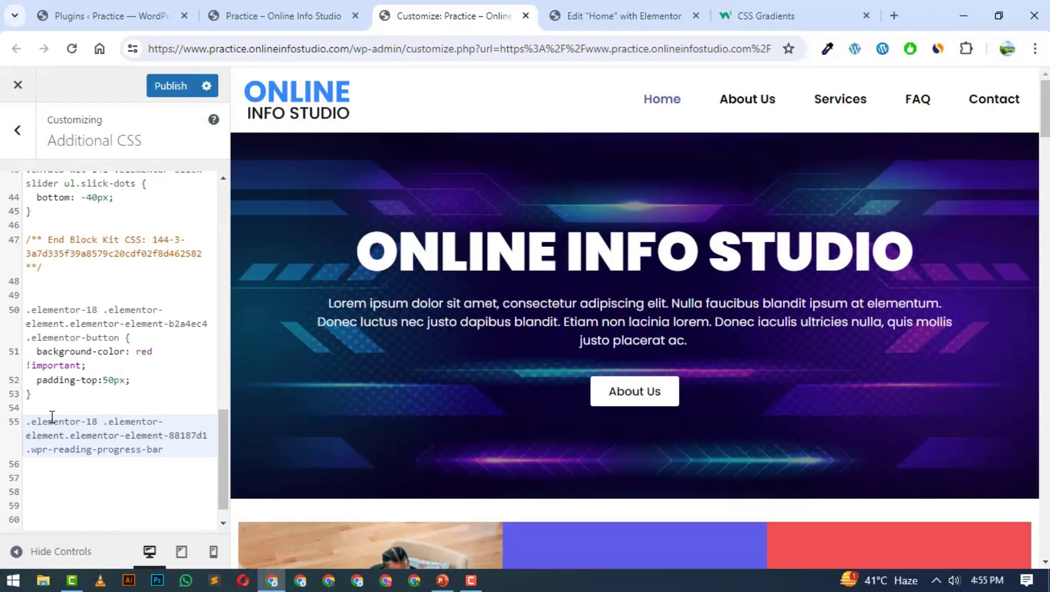
type("{")
key("Return")
Begin a background-image declaration with a linear-gradient value inside the .wpr-reading-progress-bar rule
scroll(440, 347, "down", 5)
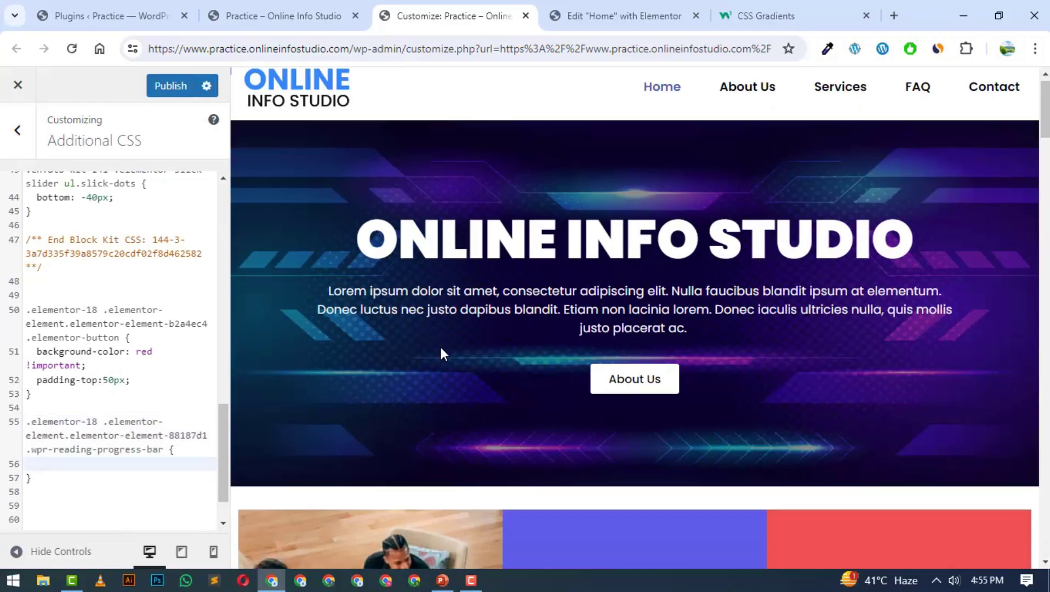
scroll(459, 206, "down", 15)
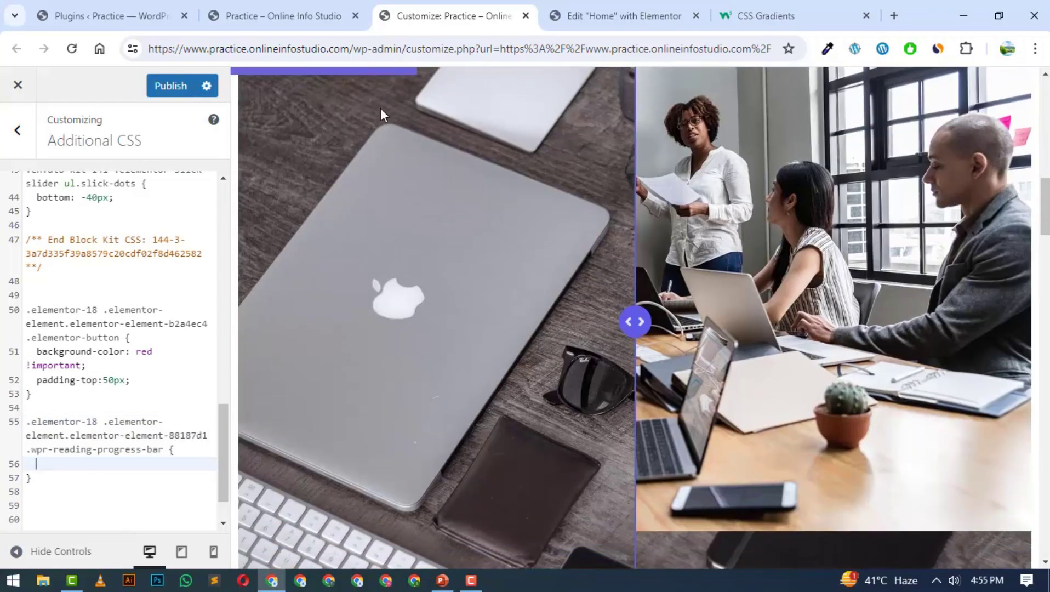
scroll(404, 107, "down", 9)
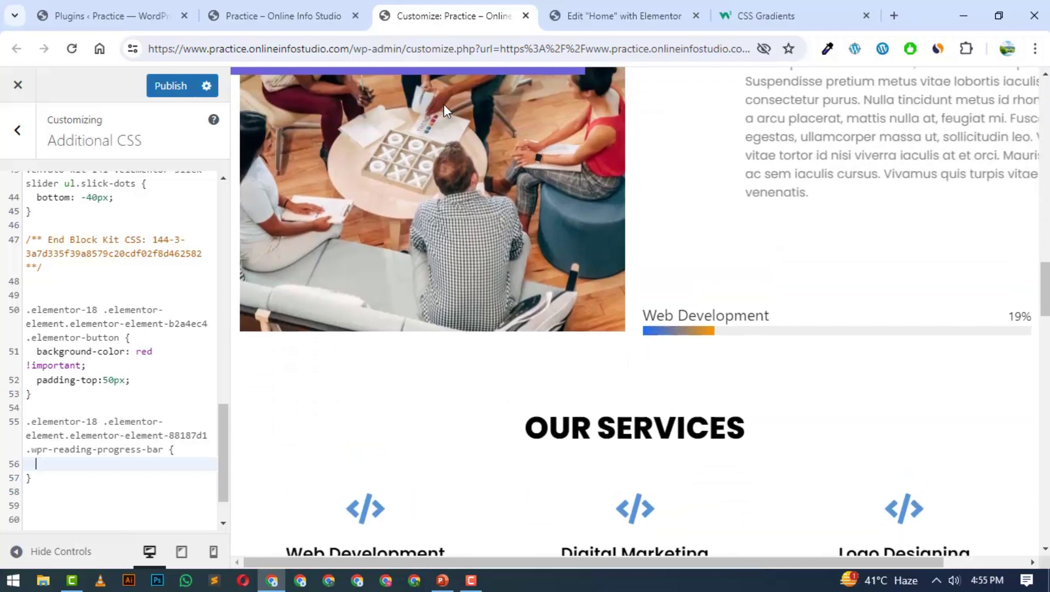
scroll(445, 107, "up", 4)
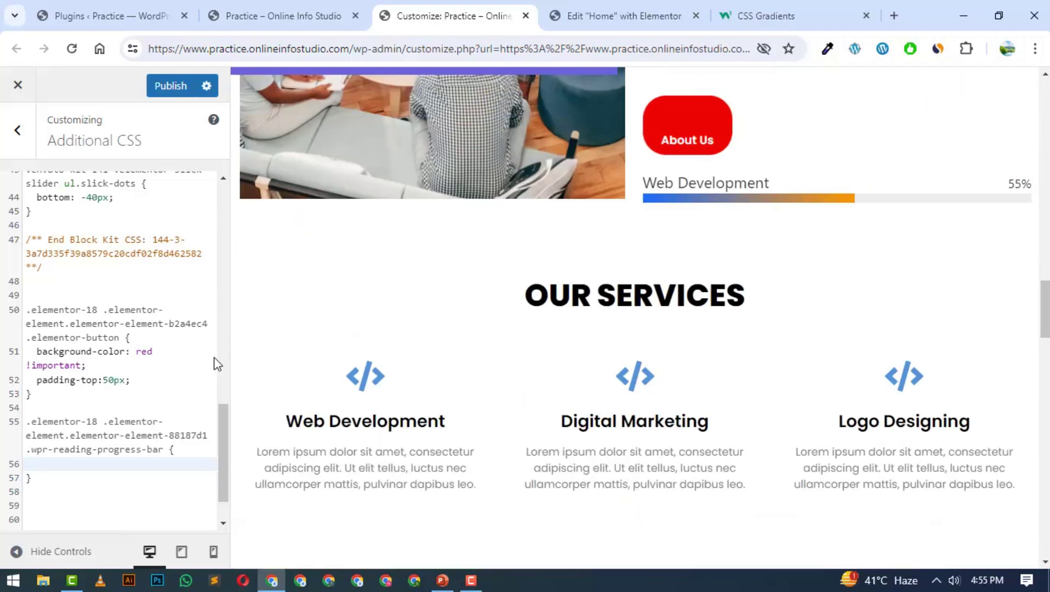
type("backg")
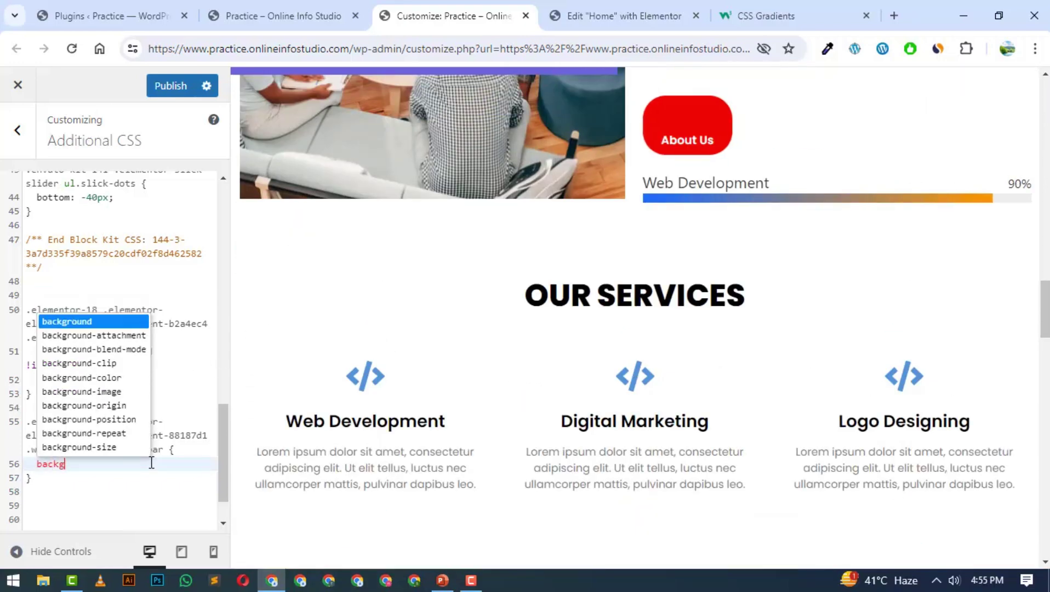
key("Down")
key("Down")
key("Down")
key("Down")
key("Down")
key("Return")
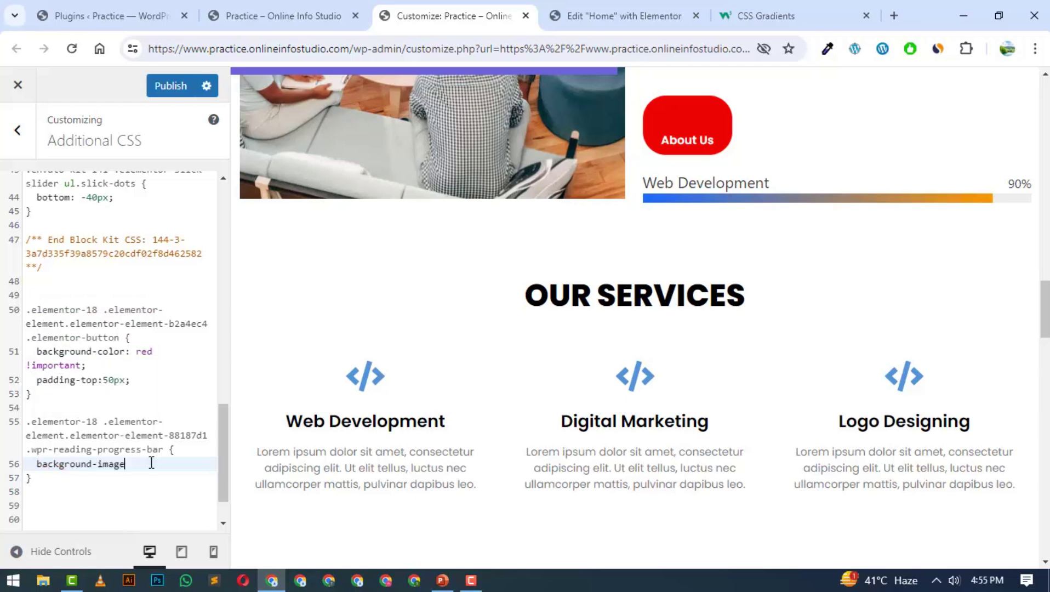
type(": linear")
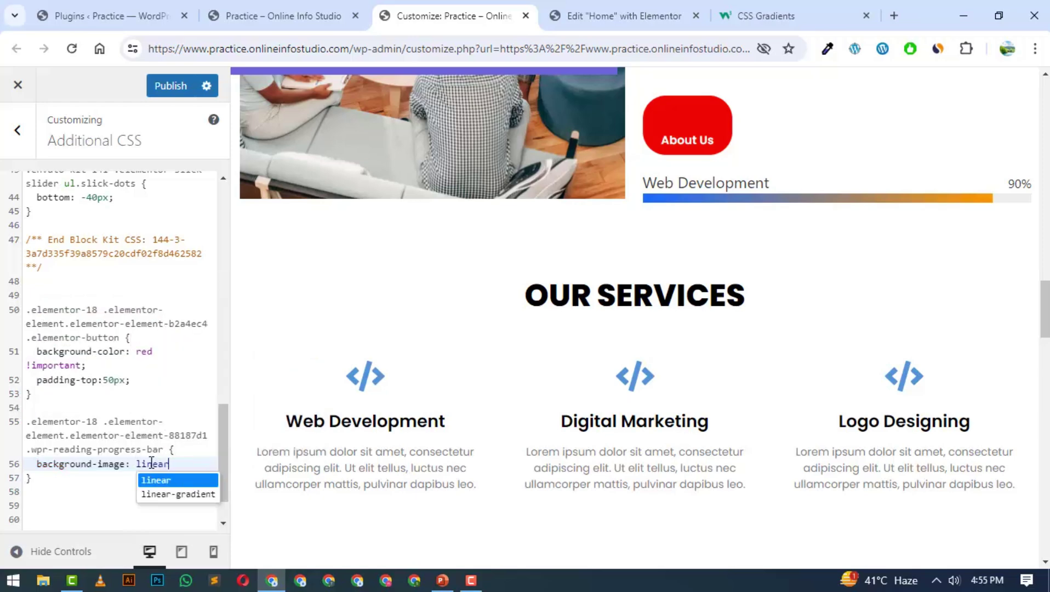
key("Down")
key("Return")
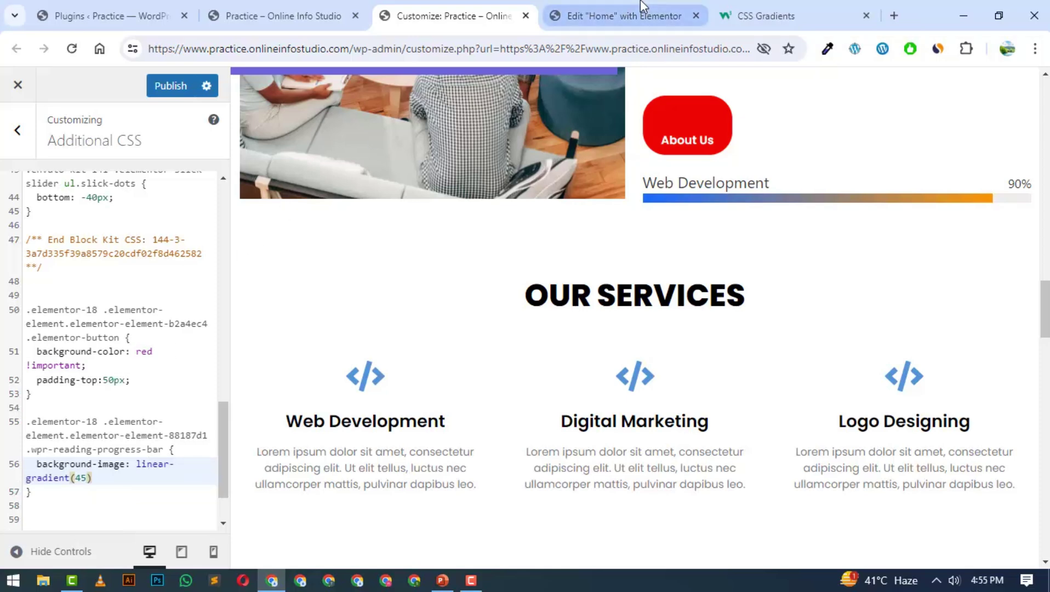
Recheck the gradient values on the live page and complete the declaration as linear-gradient(45deg, black, red);
left_click(307, 16)
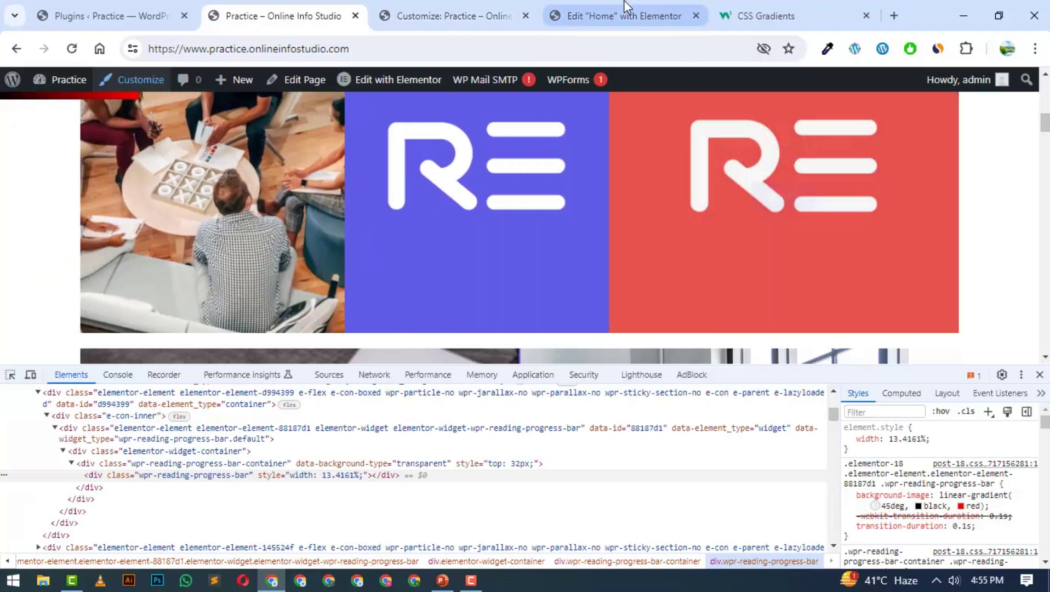
left_click(486, 8)
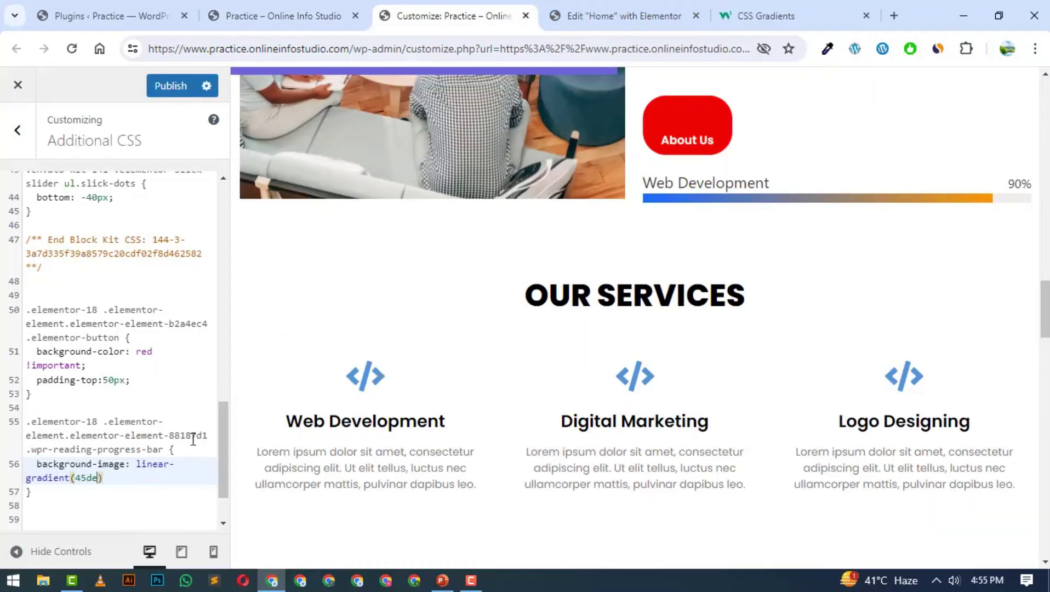
type("black,")
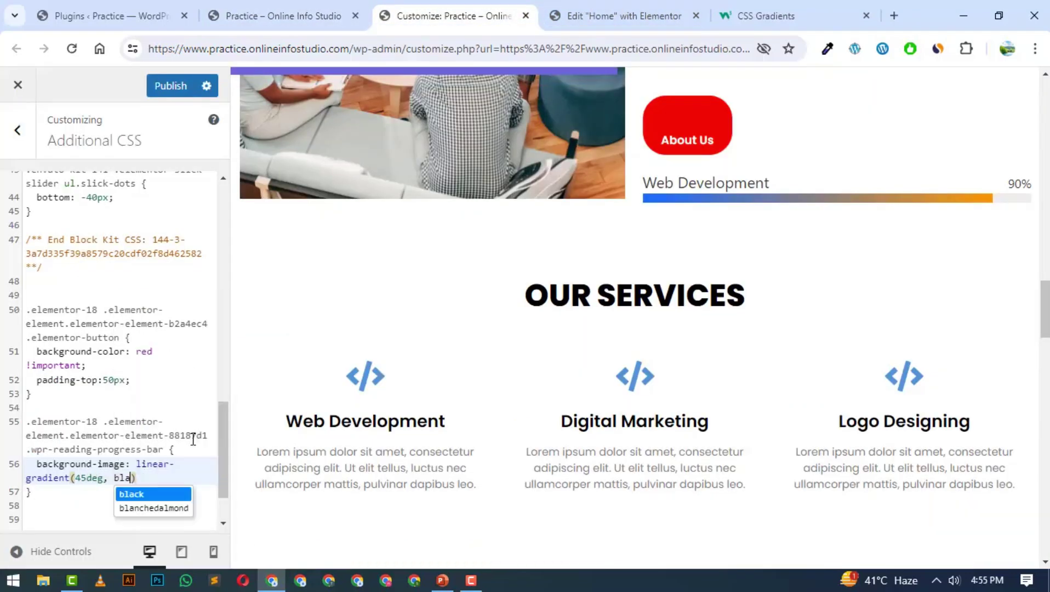
type(" red")
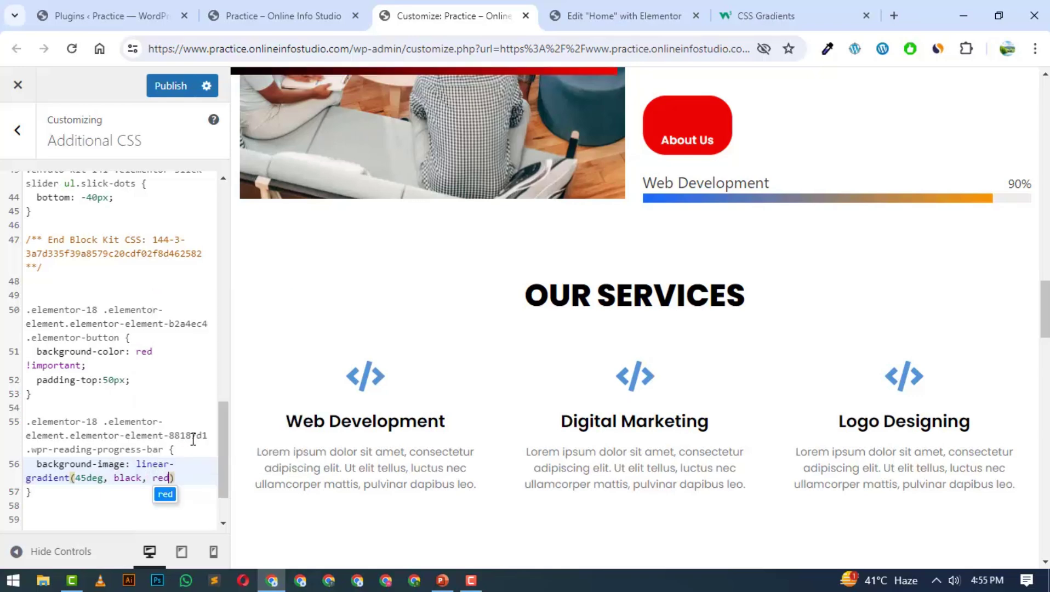
key("Right")
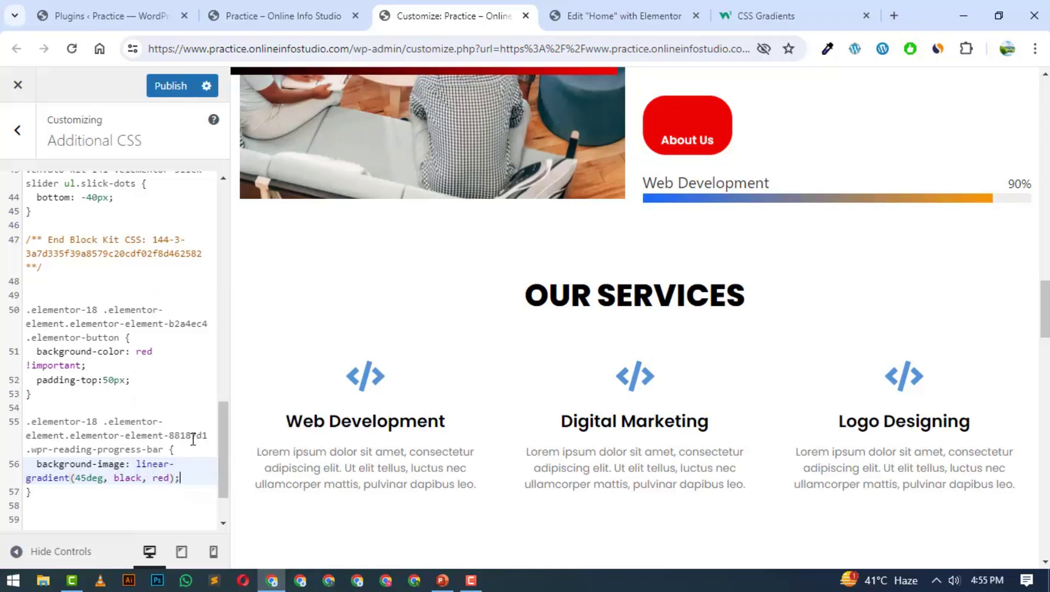
Reload the live home page and check the reading progress bar and its CSS rule along the page
left_click(253, 10)
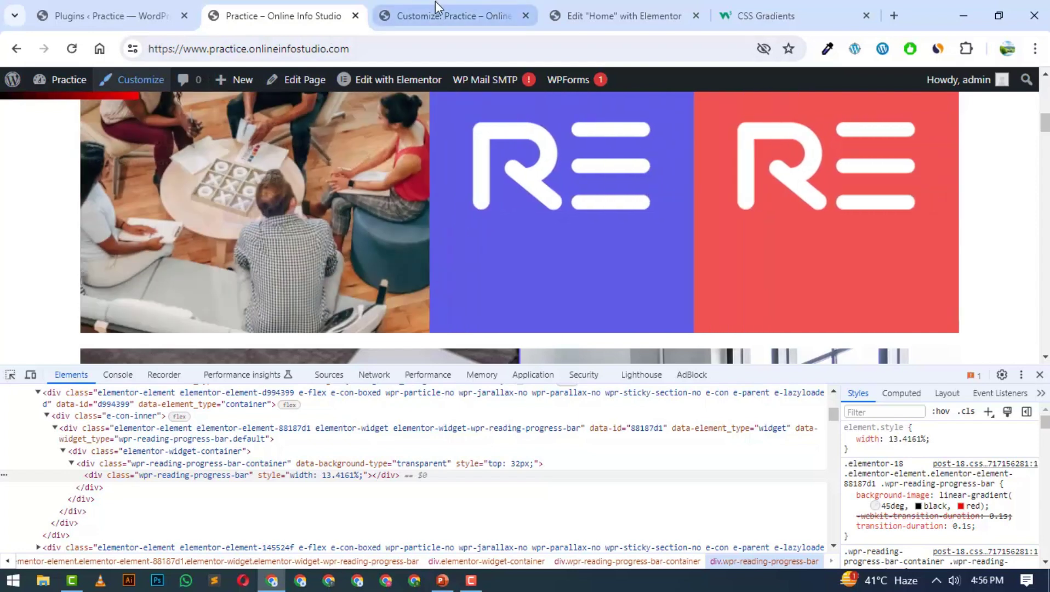
left_click(449, 15)
left_click(297, 8)
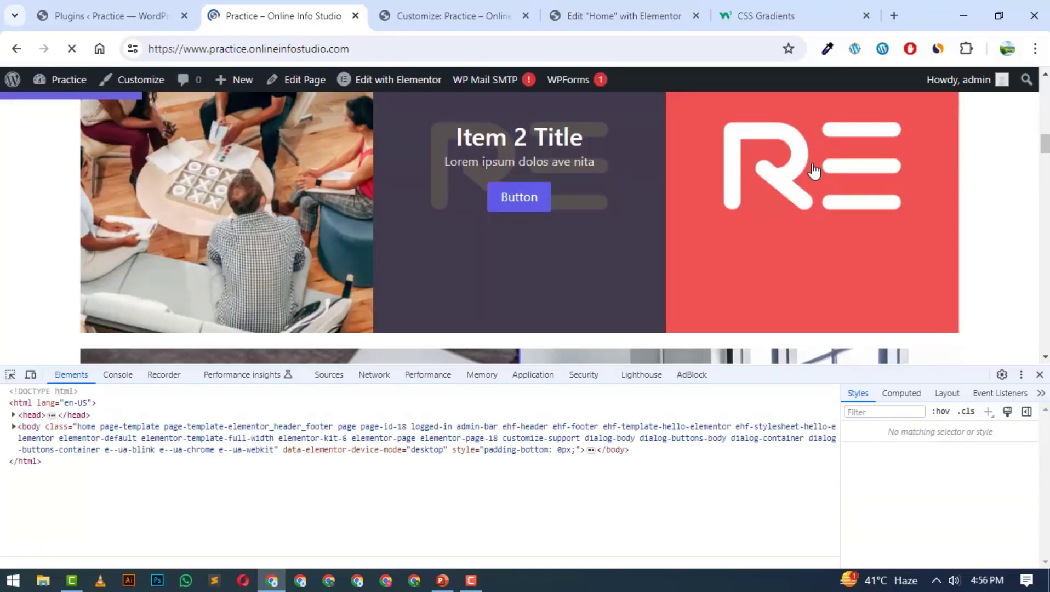
scroll(1030, 208, "down", 3)
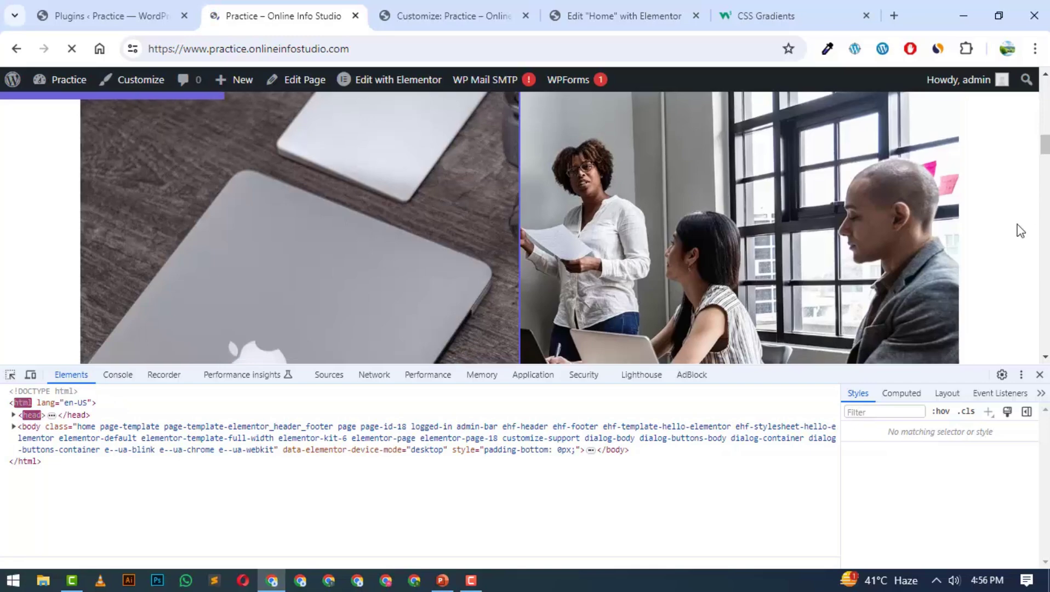
scroll(1016, 228, "down", 3)
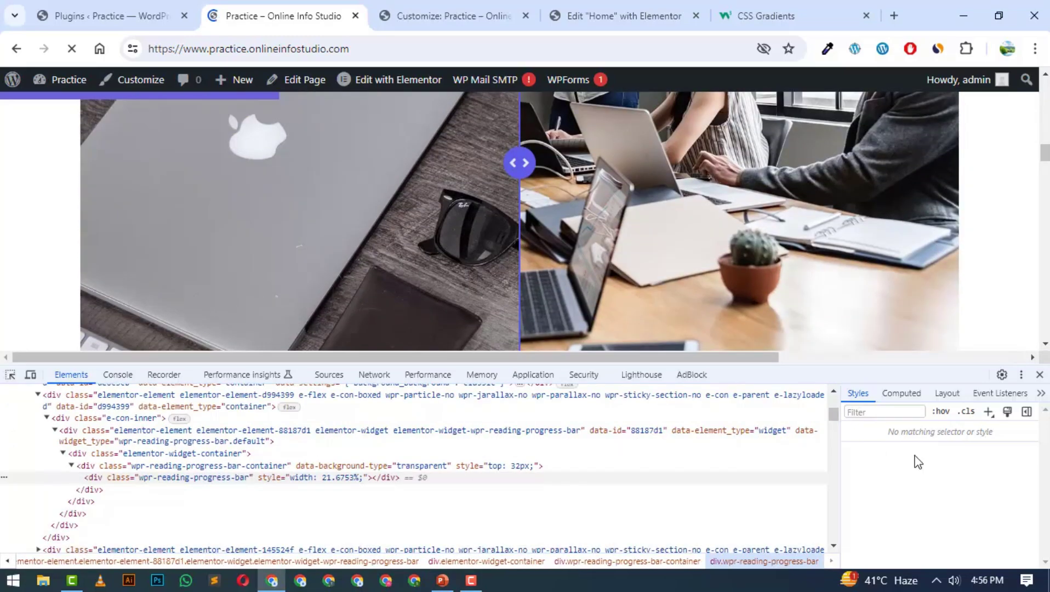
scroll(324, 188, "down", 10)
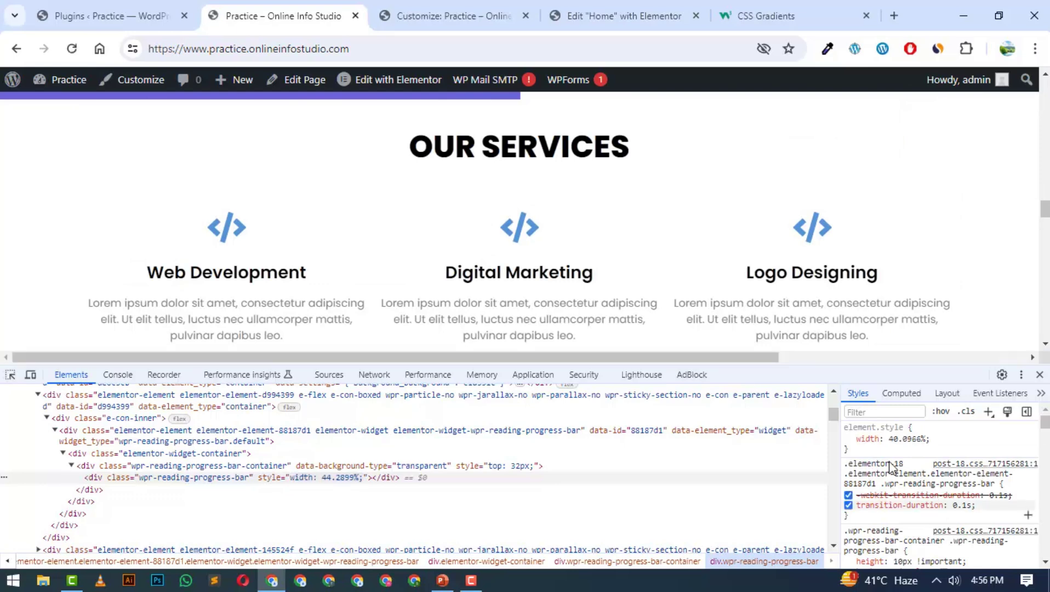
Publish the Additional CSS changes and reload the live home page
left_click(462, 11)
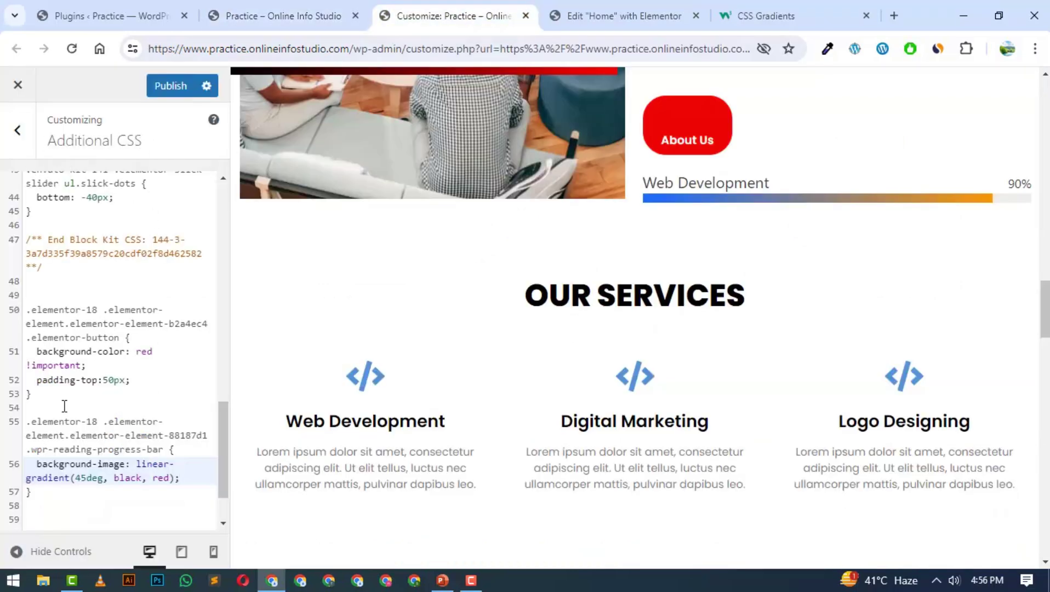
left_click(184, 87)
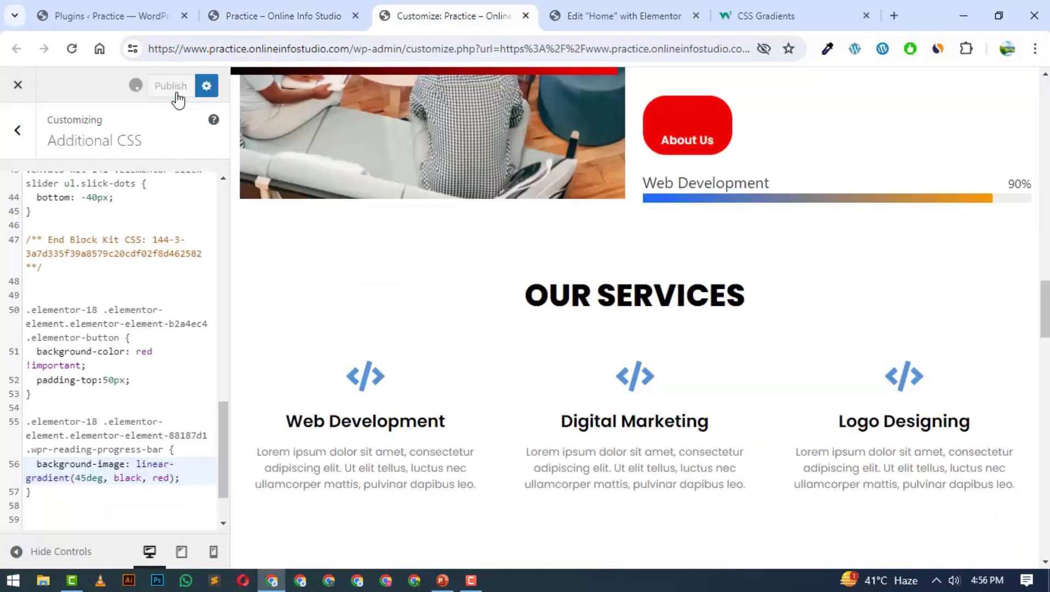
left_click(266, 11)
key("F5")
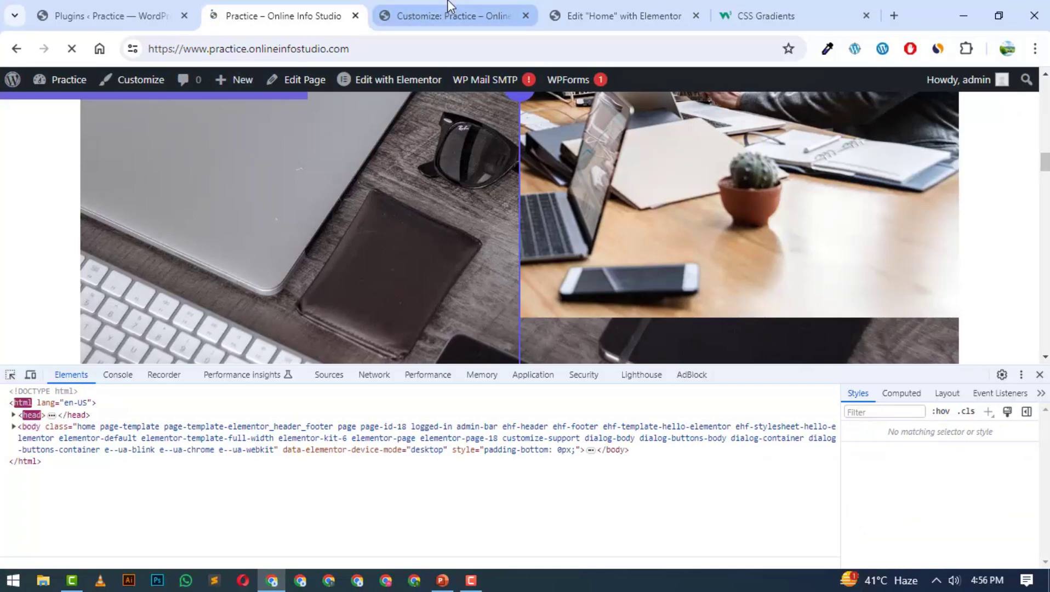
Compare the reading progress bar in the Customizer preview with the one on the live home page
left_click(448, 7)
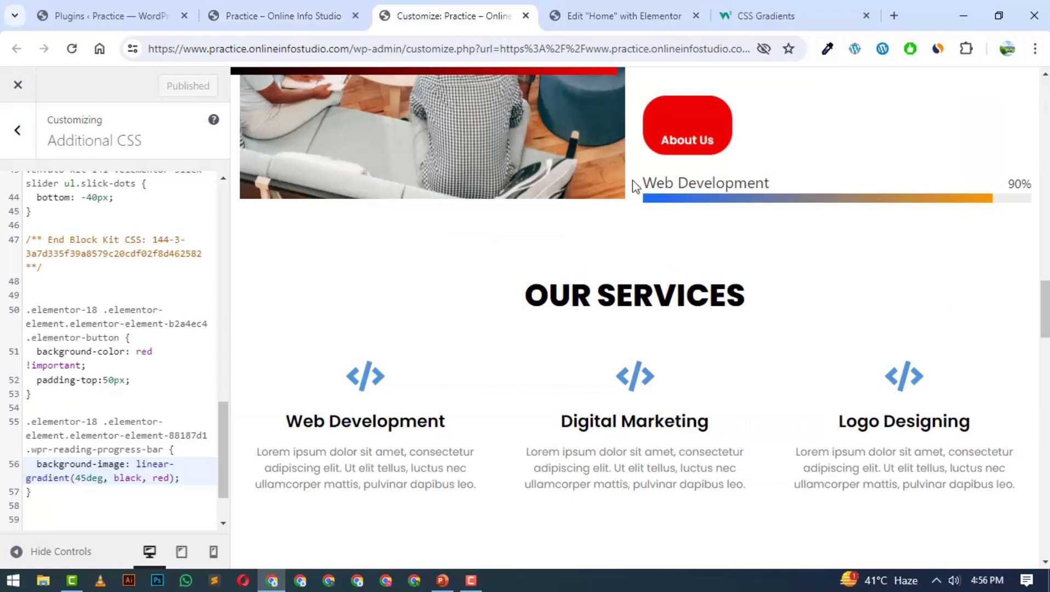
scroll(466, 167, "up", 8)
scroll(488, 81, "down", 5)
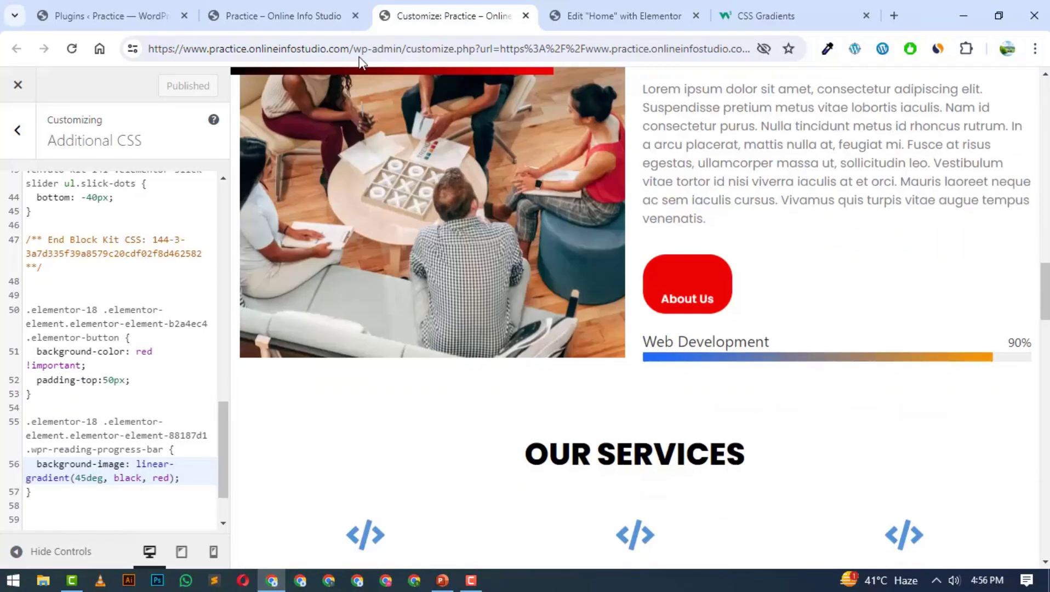
left_click(328, 16)
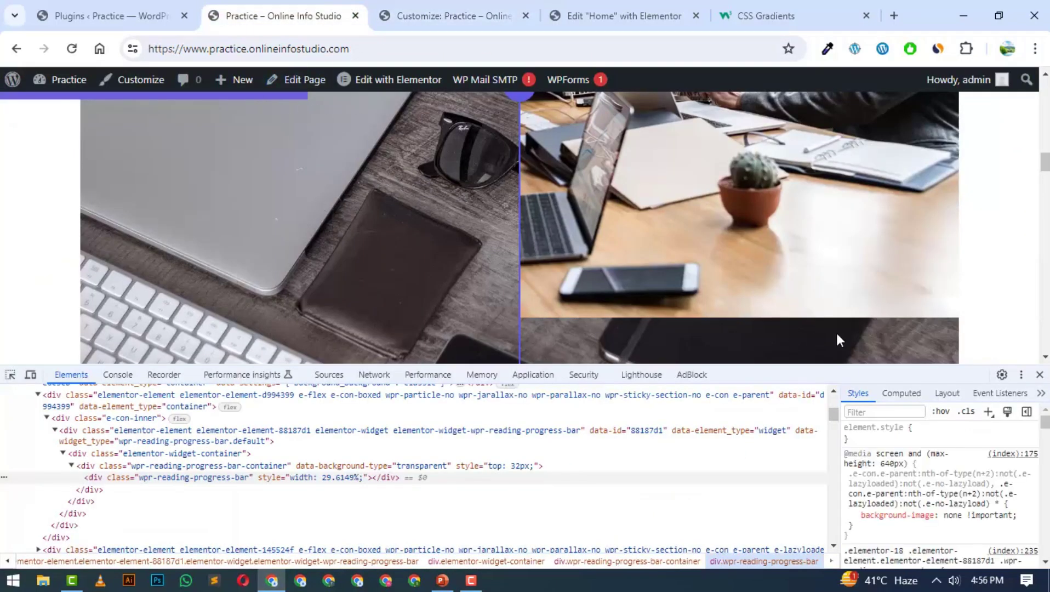
Add !important to the background-image declaration of the .wpr-reading-progress-bar rule in Additional CSS
left_click(420, 13)
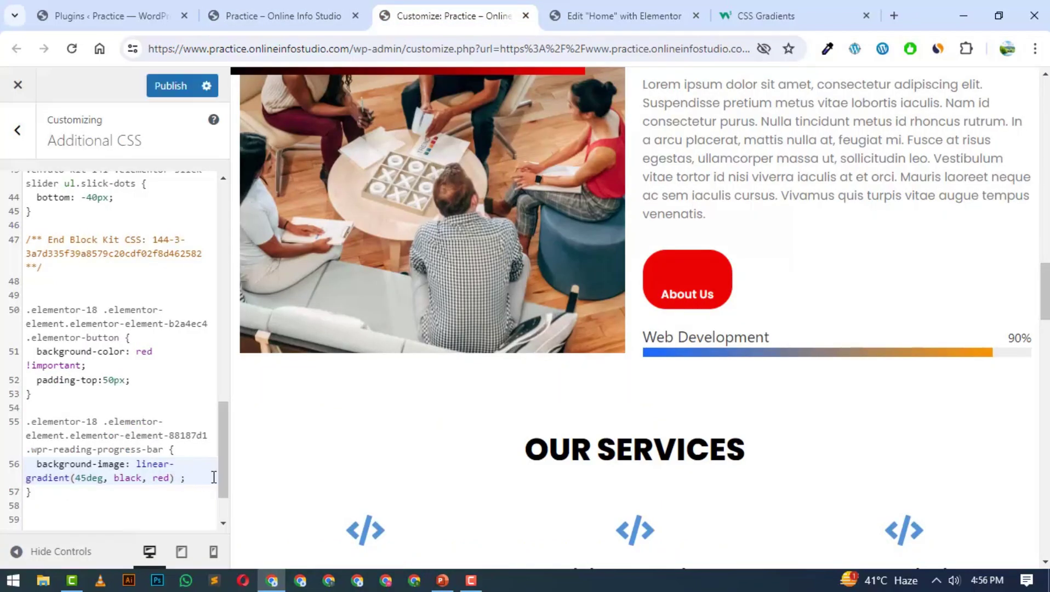
type("!")
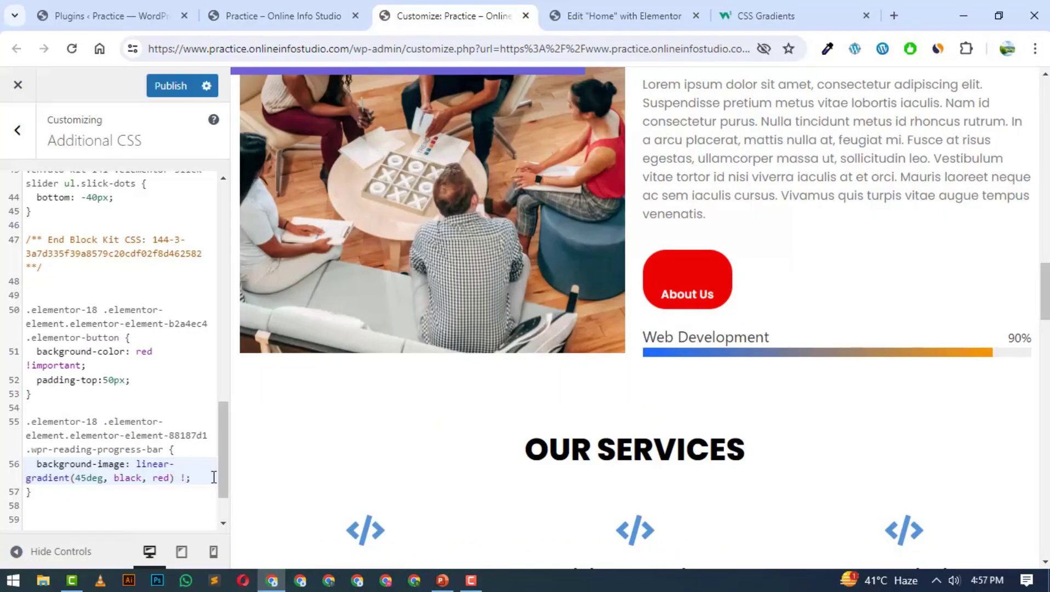
type("imp")
key("Return")
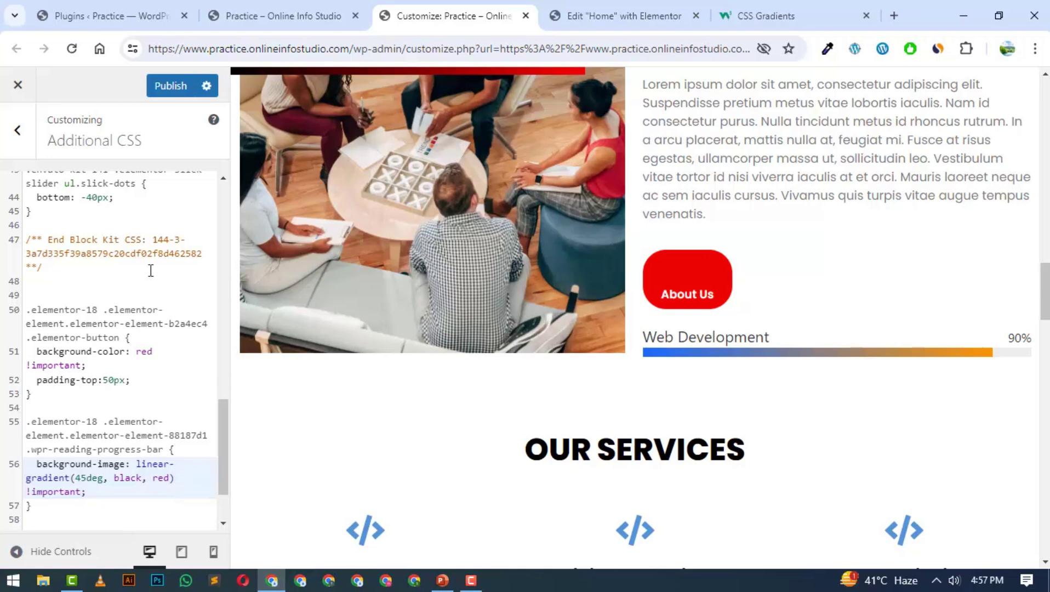
Publish the updated Additional CSS, and reload the live home page with the developer tools closed
left_click(168, 86)
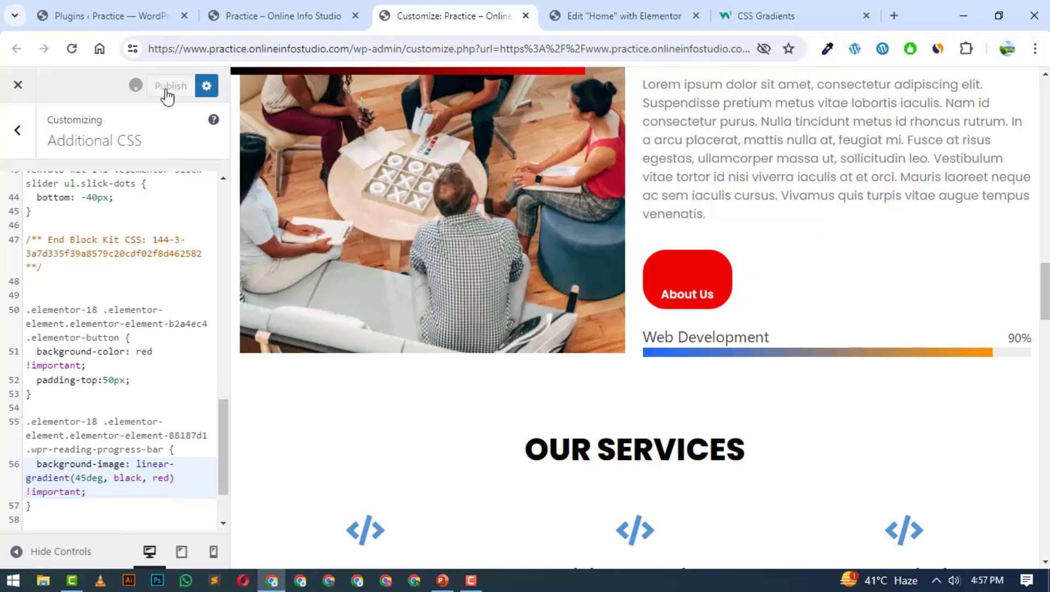
left_click(258, 15)
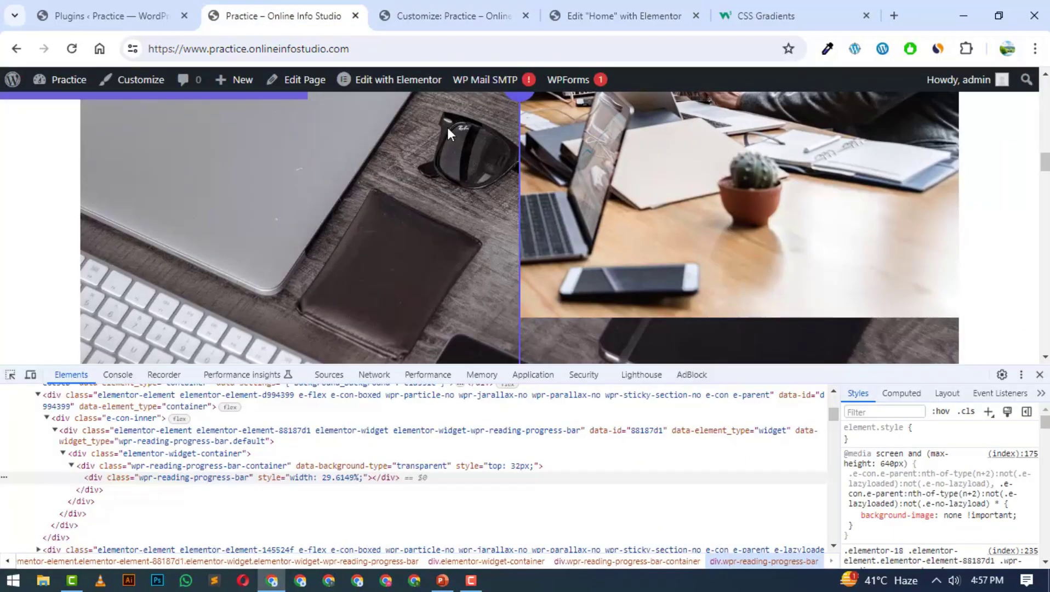
left_click(1040, 374)
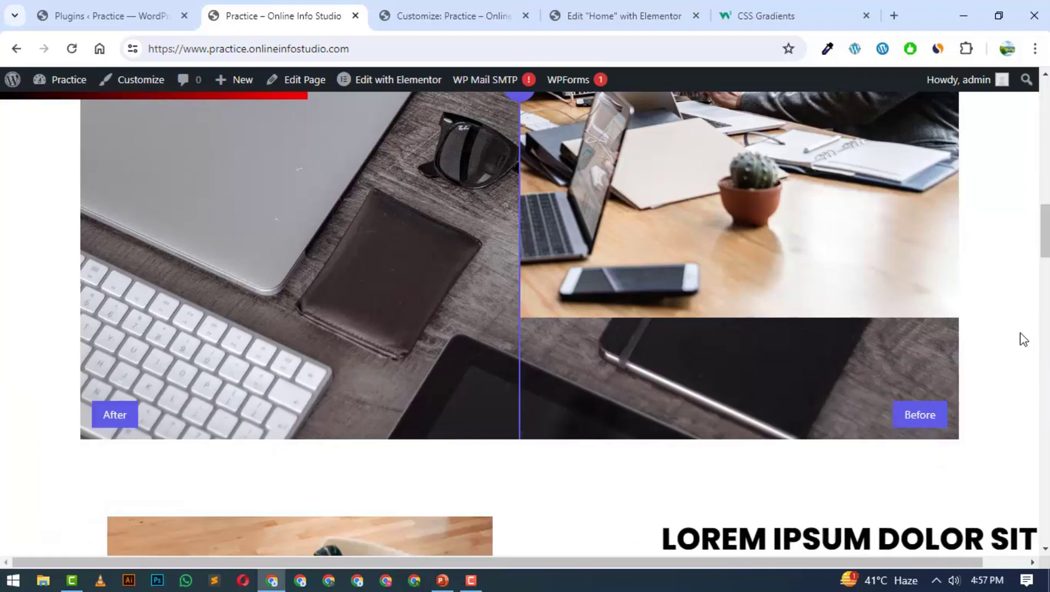
key("F5")
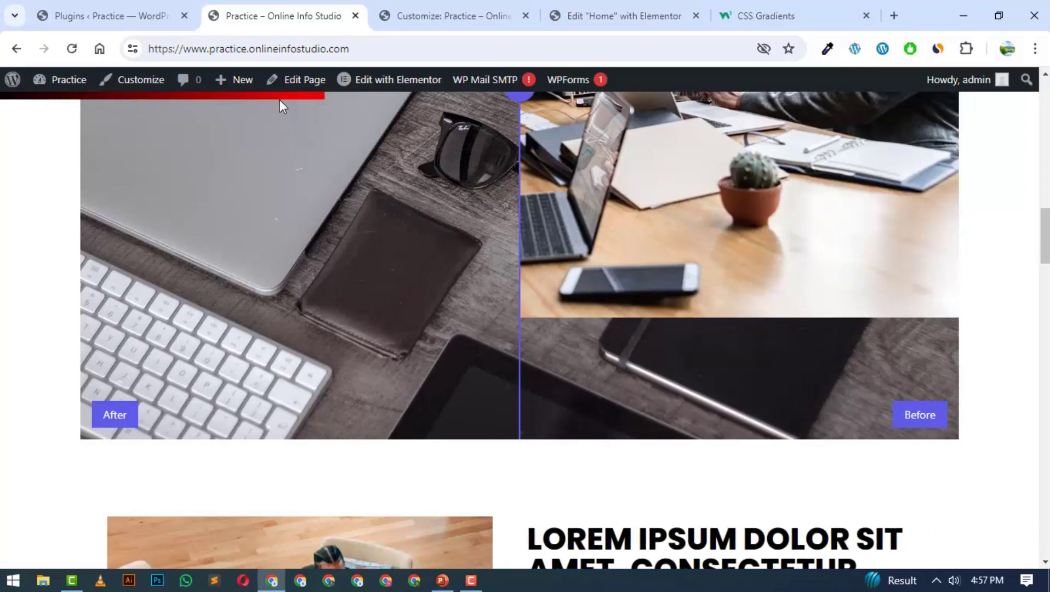
Examine the reading progress bar's gradient along the full length of the live home page
scroll(265, 218, "down", 15)
scroll(336, 289, "up", 20)
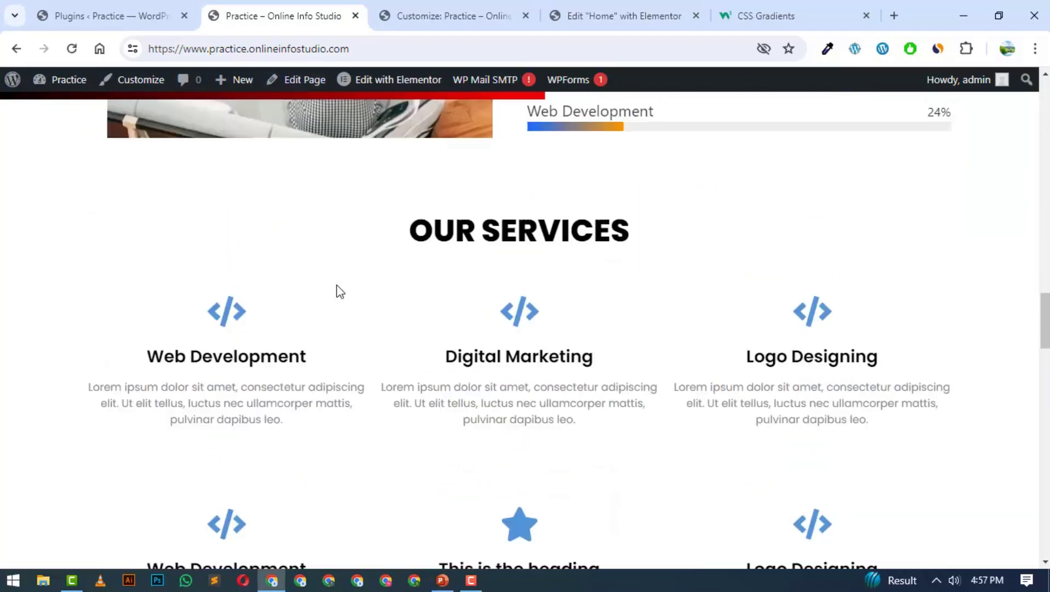
scroll(338, 289, "up", 3)
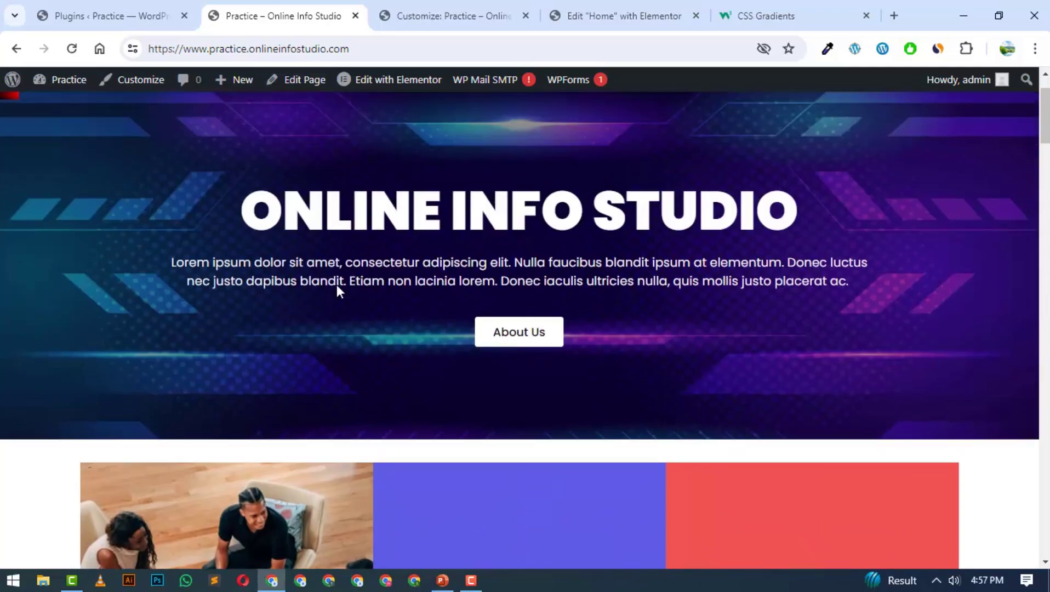
scroll(337, 286, "down", 4)
scroll(766, 346, "down", 9)
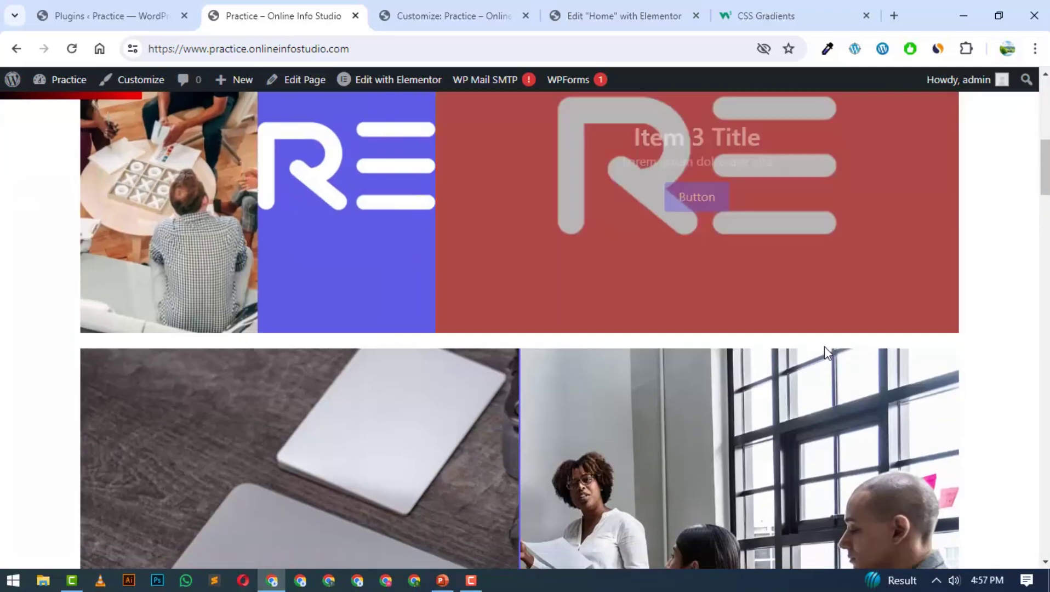
scroll(77, 212, "down", 3)
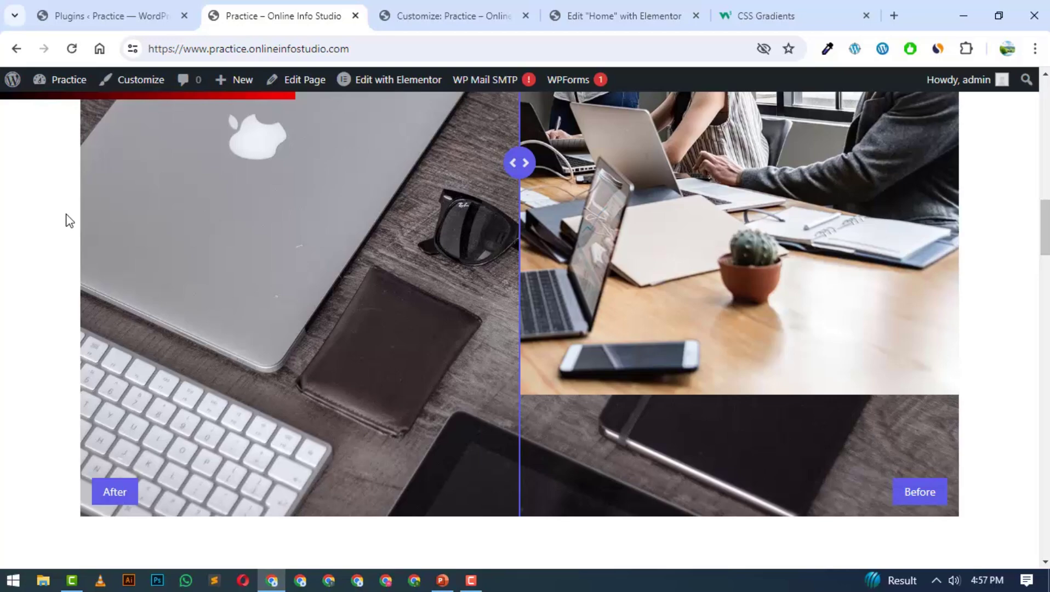
Compare the top of the home page in the Elementor editor with the live home page
left_click(581, 14)
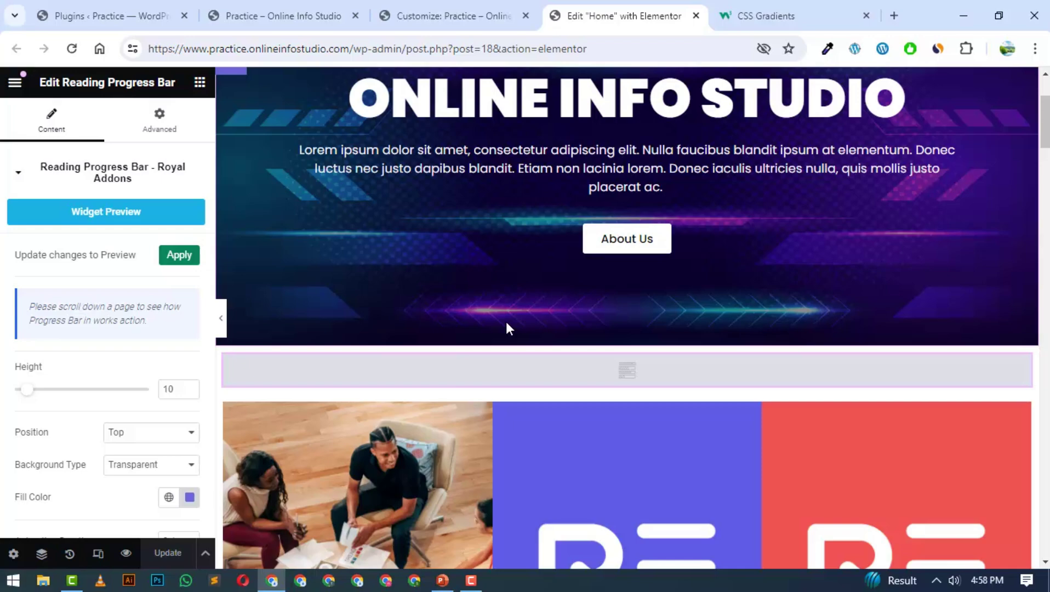
scroll(507, 326, "up", 3)
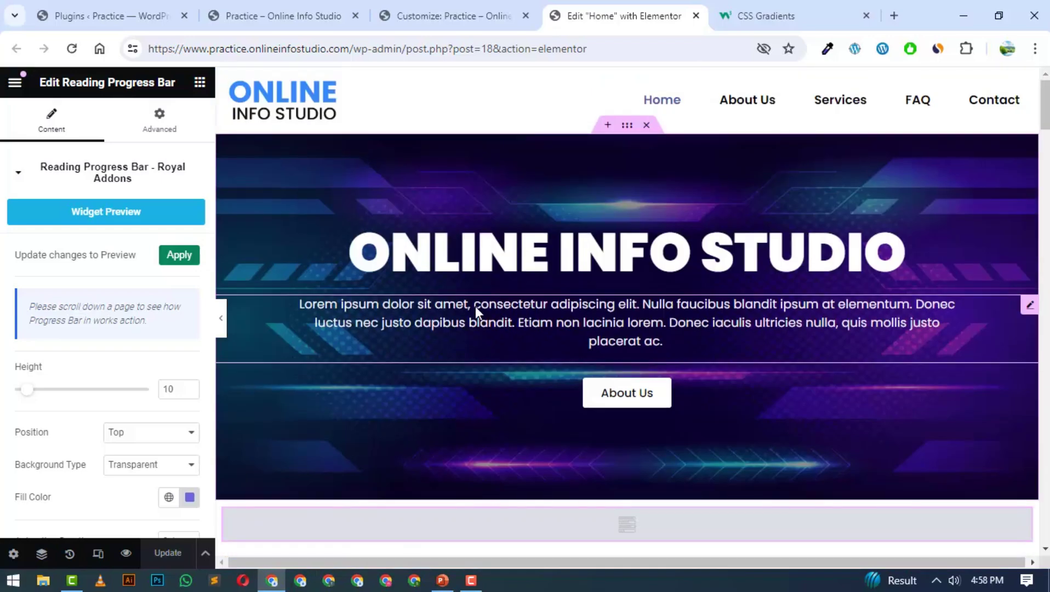
left_click(317, 10)
scroll(404, 210, "up", 3)
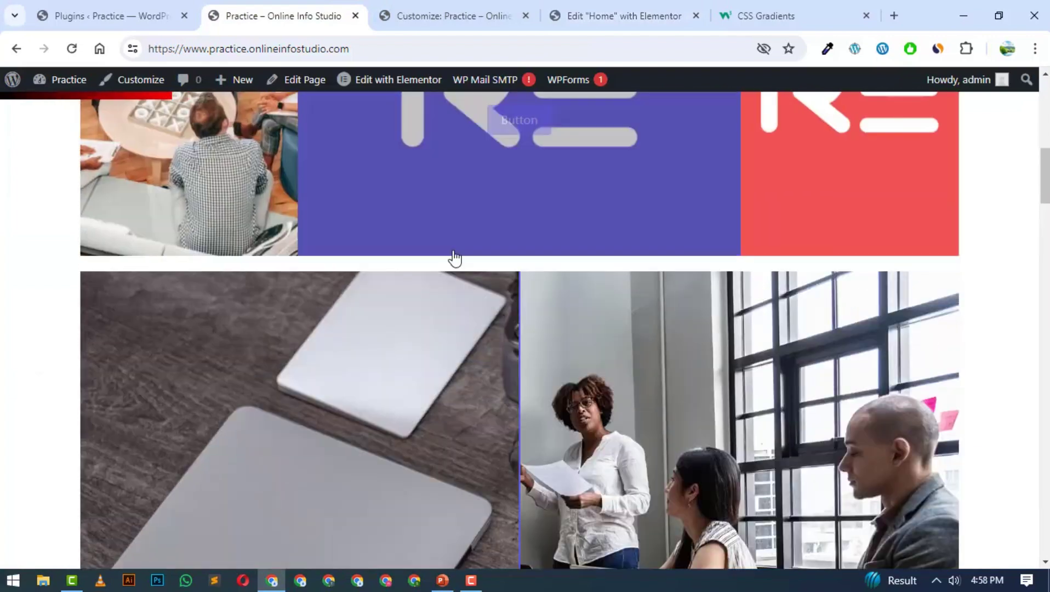
scroll(454, 255, "up", 6)
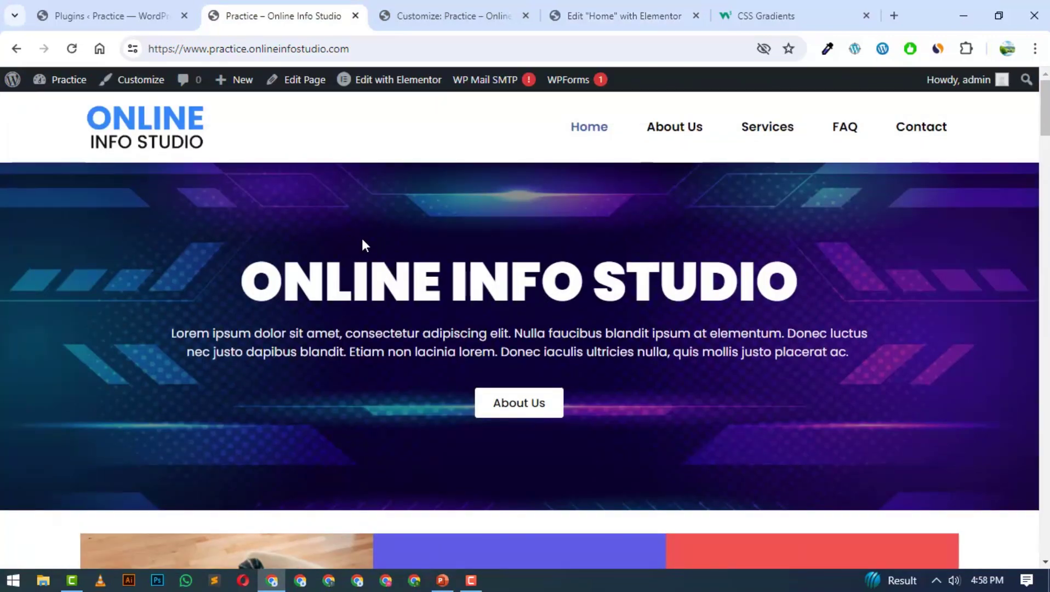